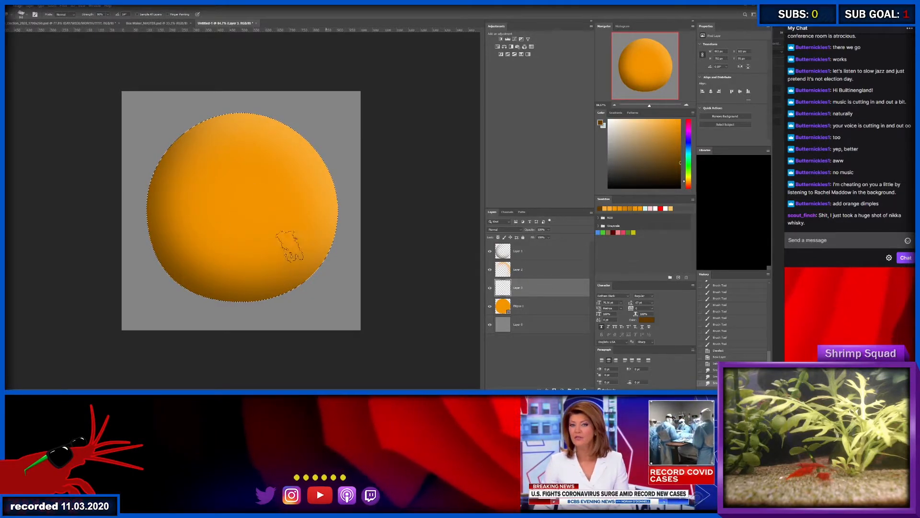
- Try to smudge the orange's shading on the empty layer above the ellipse, checking the ellipse layer as well
{"action": "left_click_drag", "start_coordinate": [563, 266], "coordinate": [301, 248]}
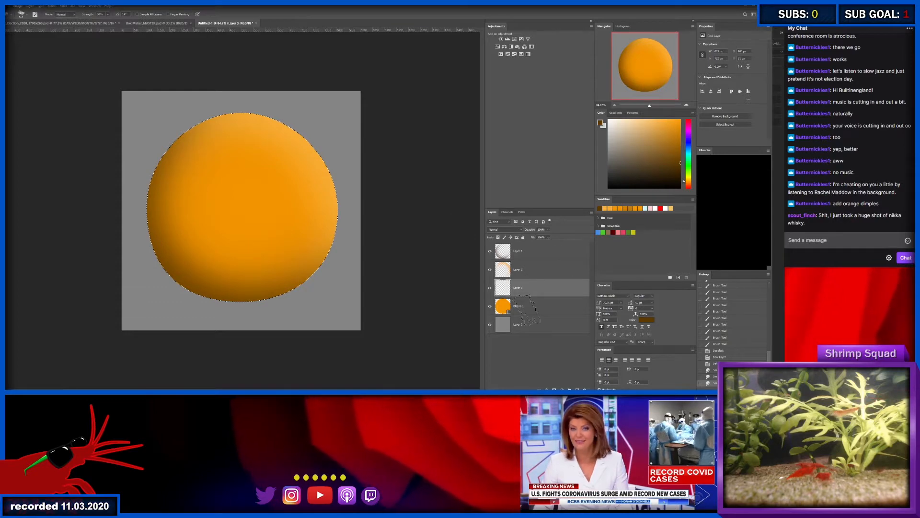
{"action": "key", "text": "alt+bracketleft"}
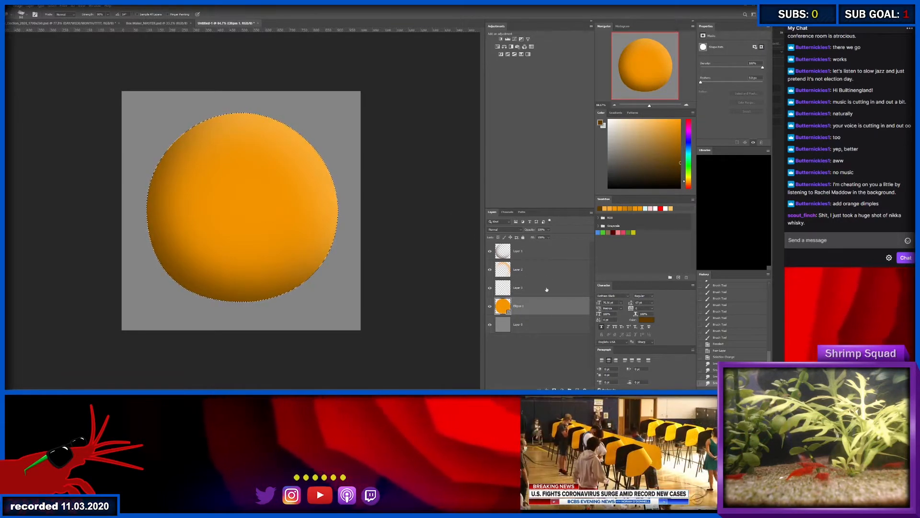
{"action": "left_click", "coordinate": [526, 288]}
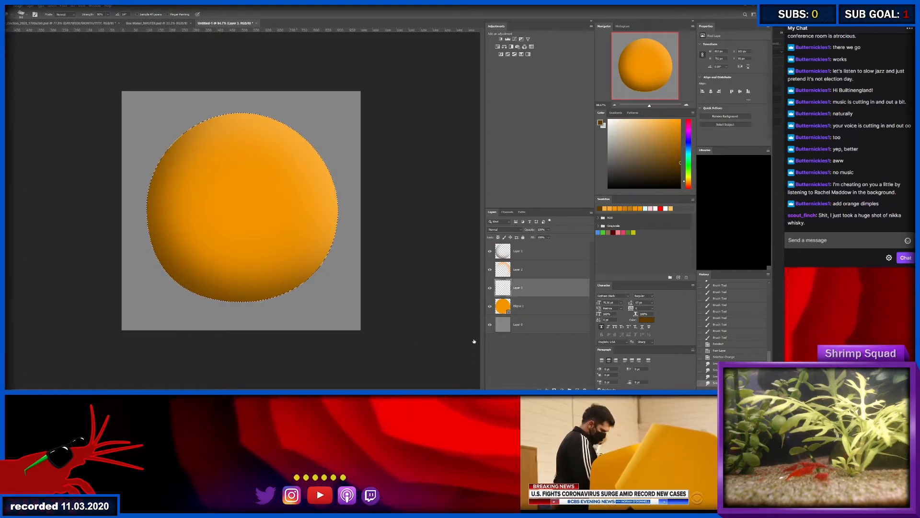
{"action": "left_click", "coordinate": [402, 343]}
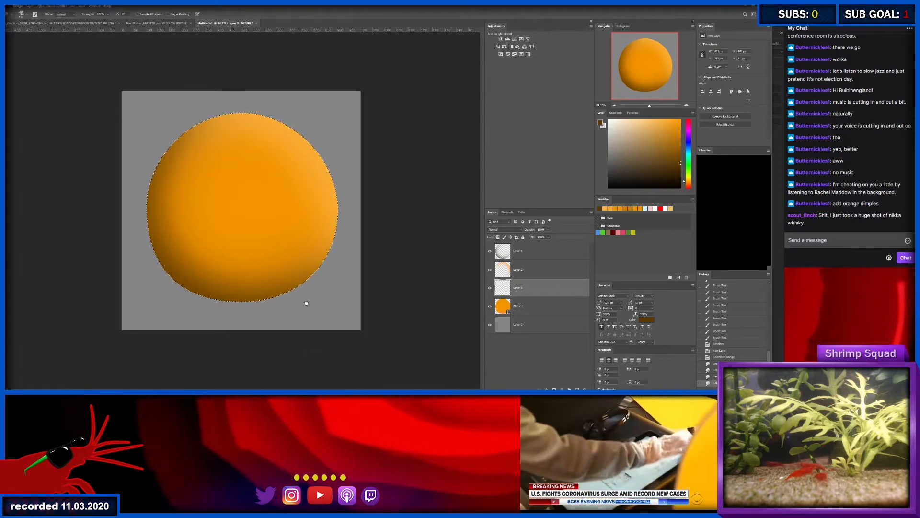
- Stamp dark brown speckles across the whole selected orange on the empty layer above the ellipse, using a large textured brush
{"action": "key", "text": "b"}
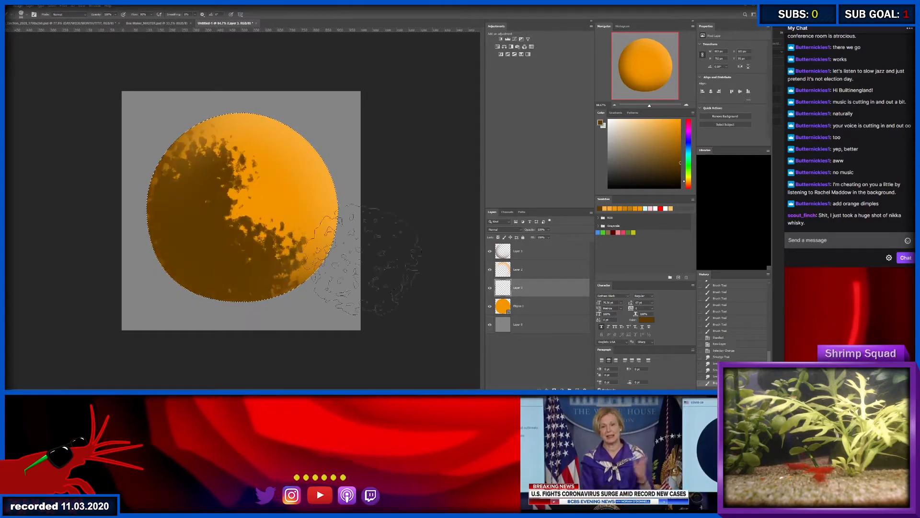
{"action": "key", "text": "ctrl+z"}
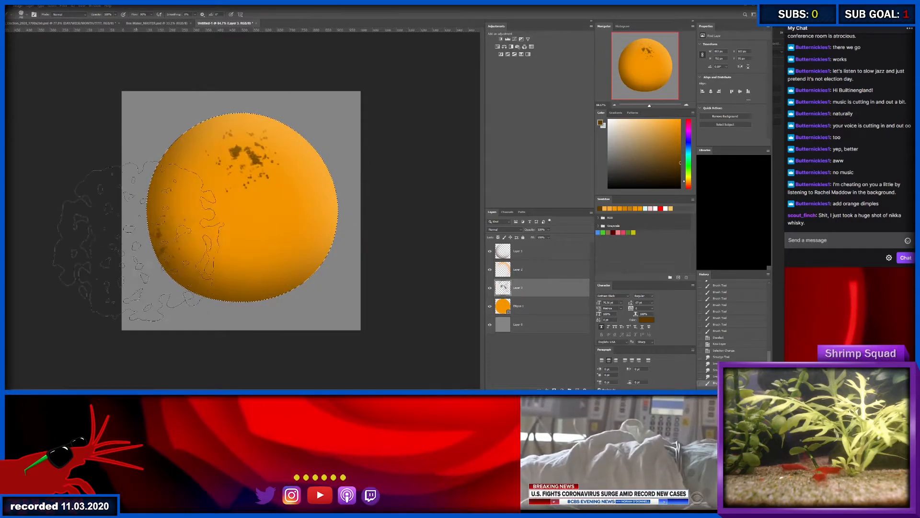
{"action": "left_click", "coordinate": [304, 278]}
{"action": "left_click", "coordinate": [341, 218]}
{"action": "left_click", "coordinate": [292, 165]}
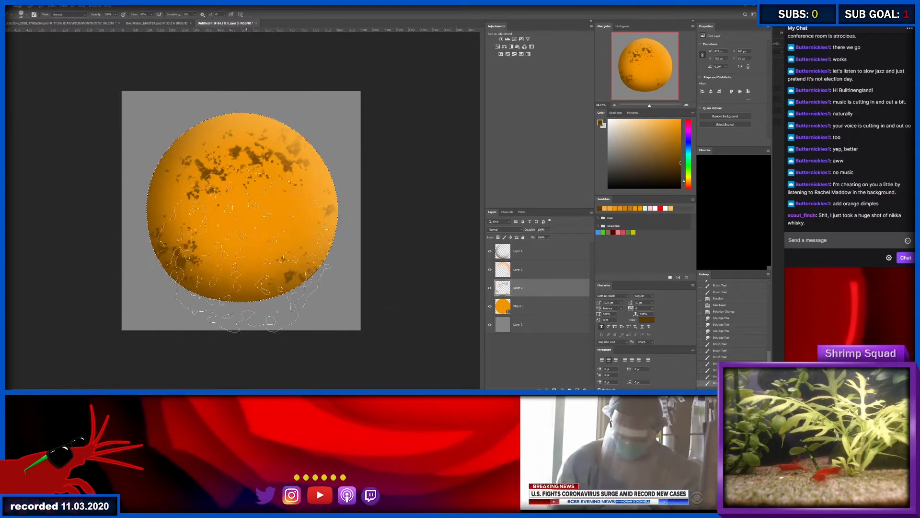
{"action": "left_click", "coordinate": [223, 283]}
{"action": "left_click", "coordinate": [292, 225]}
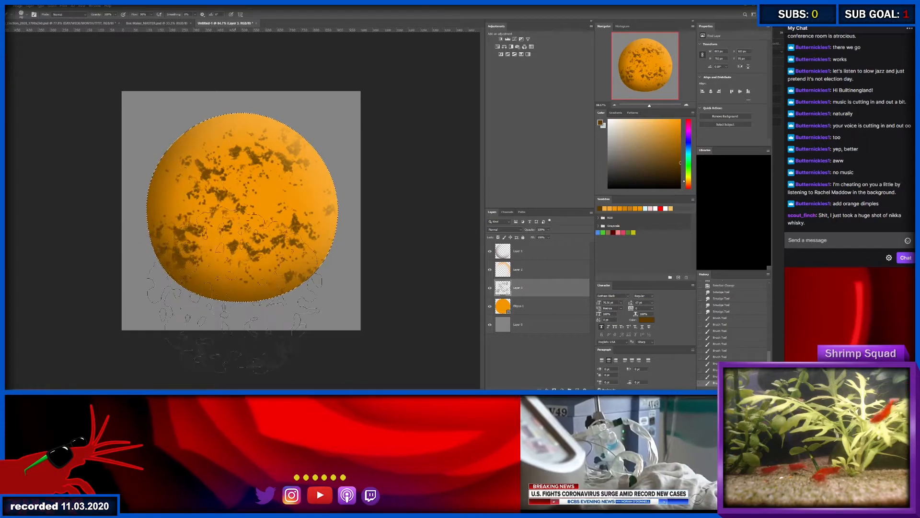
{"action": "left_click", "coordinate": [200, 134]}
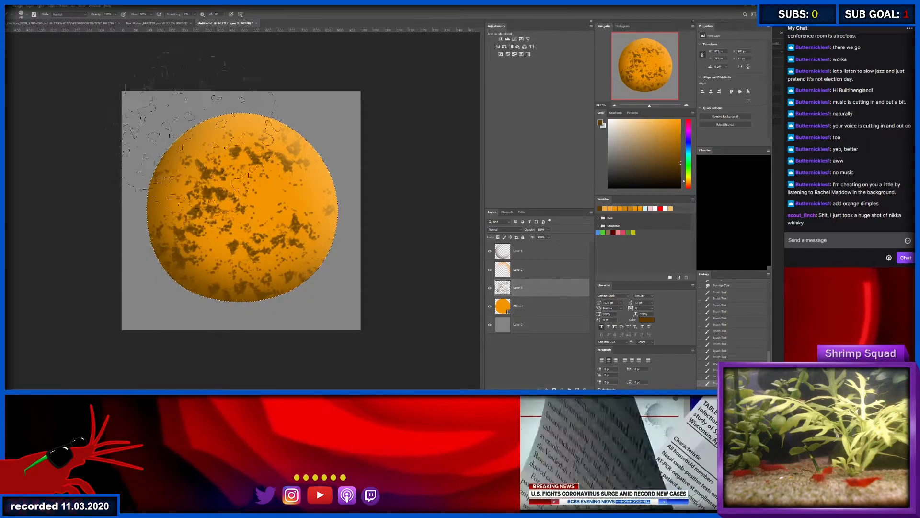
{"action": "key", "text": "ctrl+z"}
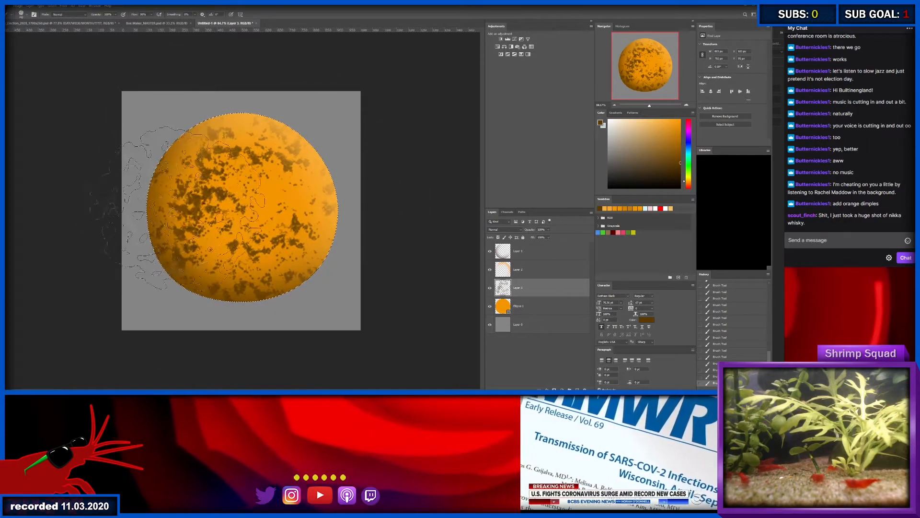
{"action": "left_click", "coordinate": [167, 192]}
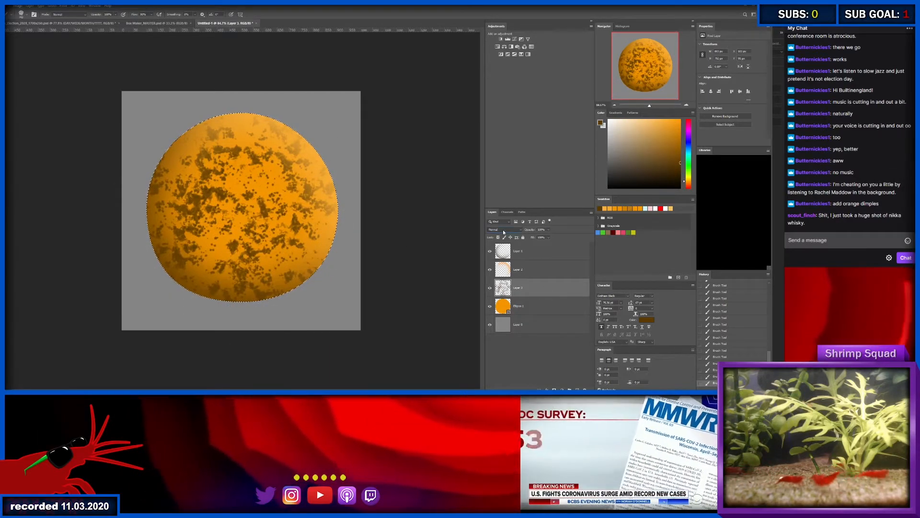
- Cycle through the speckle layer's blend modes and set it to Soft Light
{"action": "scroll", "coordinate": [503, 231], "scroll_direction": "down", "scroll_amount": 3}
{"action": "scroll", "coordinate": [503, 231], "scroll_direction": "down", "scroll_amount": 4}
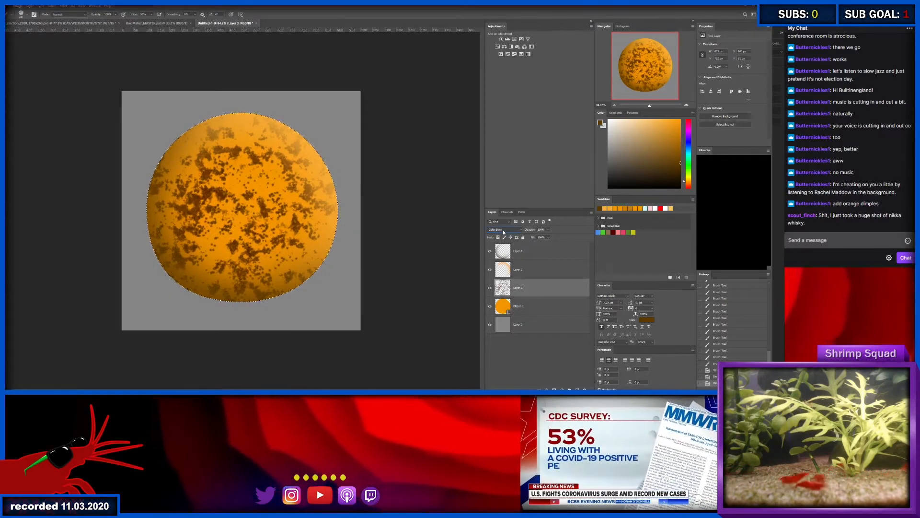
{"action": "scroll", "coordinate": [503, 231], "scroll_direction": "down", "scroll_amount": 3}
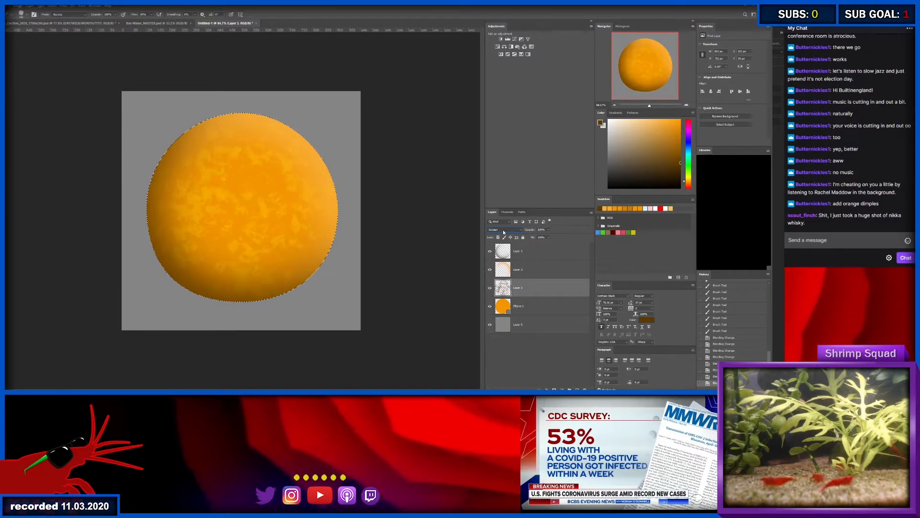
{"action": "scroll", "coordinate": [503, 231], "scroll_direction": "down", "scroll_amount": 4}
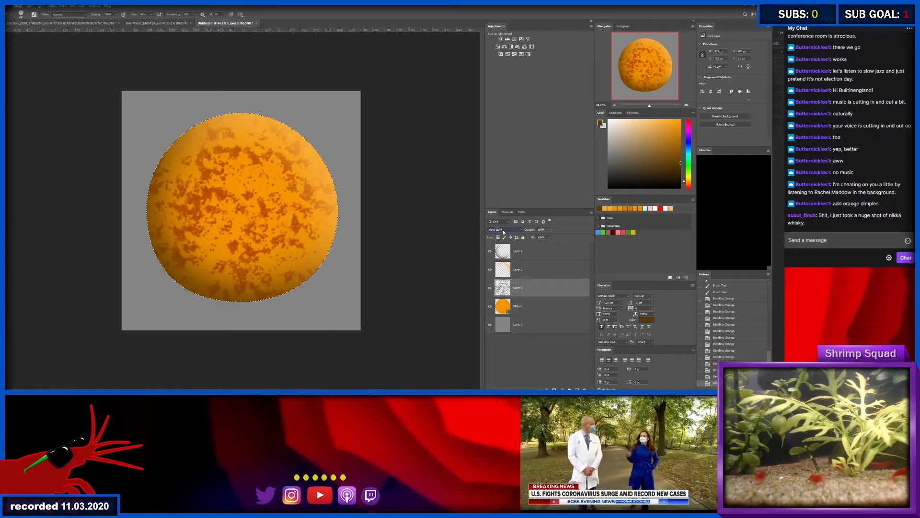
{"action": "scroll", "coordinate": [503, 231], "scroll_direction": "up", "scroll_amount": 1}
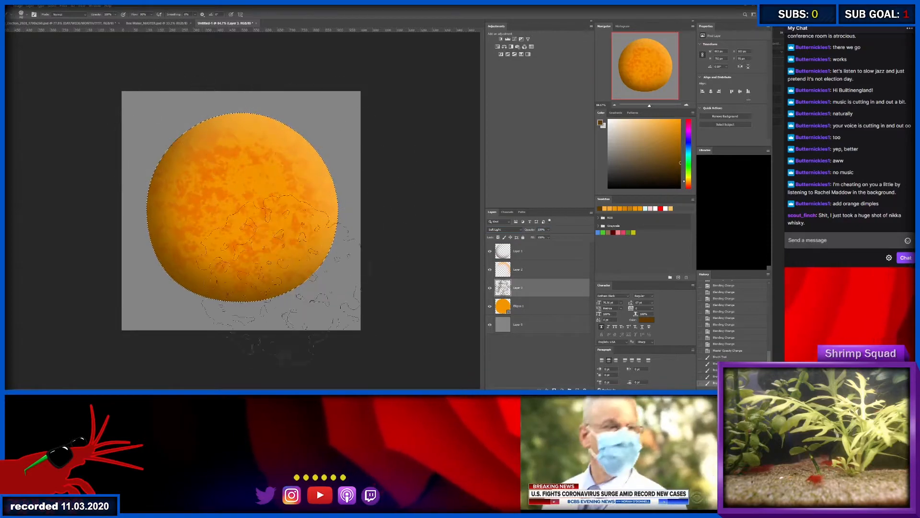
- Stamp additional textured speckles over the orange, undoing the overly dense strokes and redoing them more evenly
{"action": "left_click", "coordinate": [246, 185]}
{"action": "left_click", "coordinate": [254, 208]}
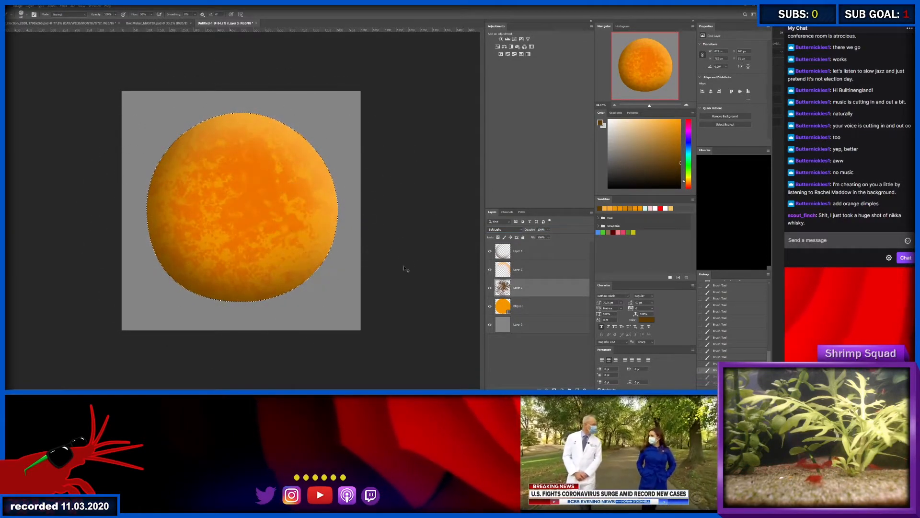
{"action": "key", "text": "ctrl+z"}
{"action": "key", "text": "ctrl+z"}
{"action": "left_click", "coordinate": [210, 171]}
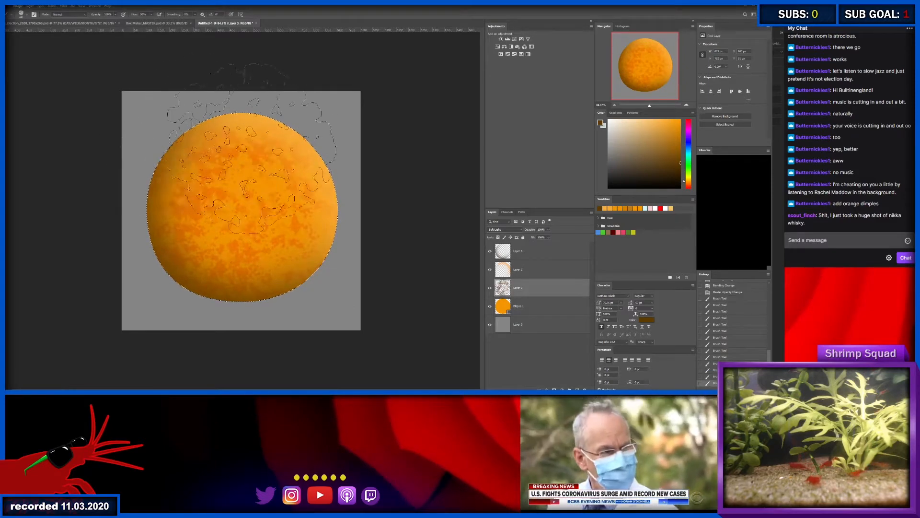
{"action": "left_click", "coordinate": [278, 250]}
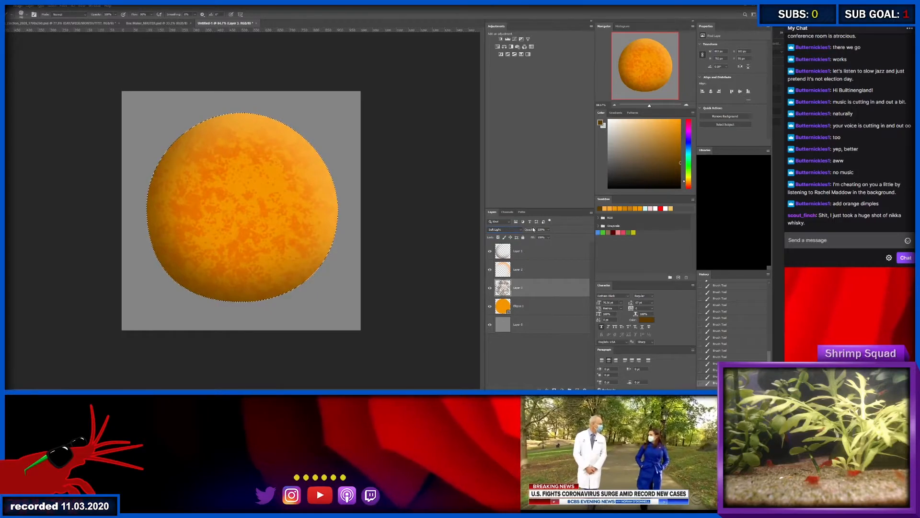
- Lower the speckle layer's opacity to a subtle level and move that layer to the top of the layer stack
{"action": "left_click_drag", "start_coordinate": [532, 230], "coordinate": [511, 229]}
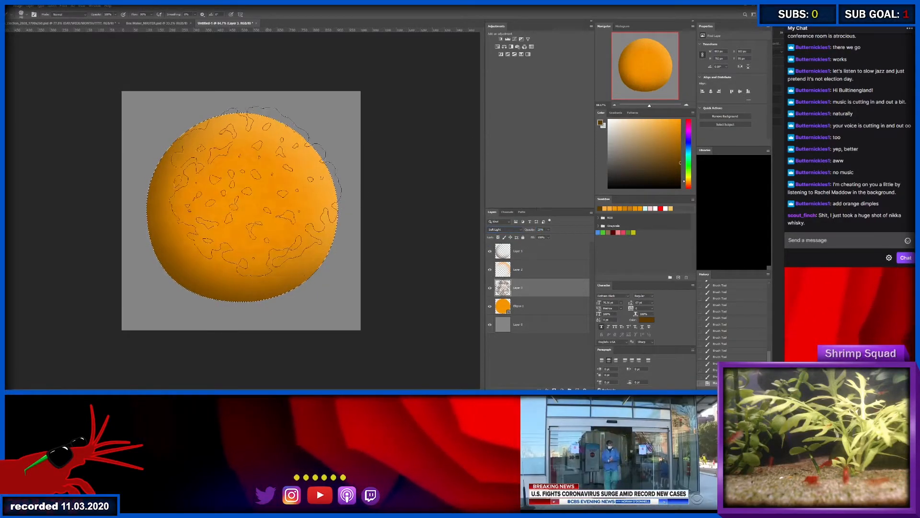
{"action": "key", "text": "ctrl+d"}
{"action": "key", "text": "z"}
{"action": "left_click", "coordinate": [328, 171]}
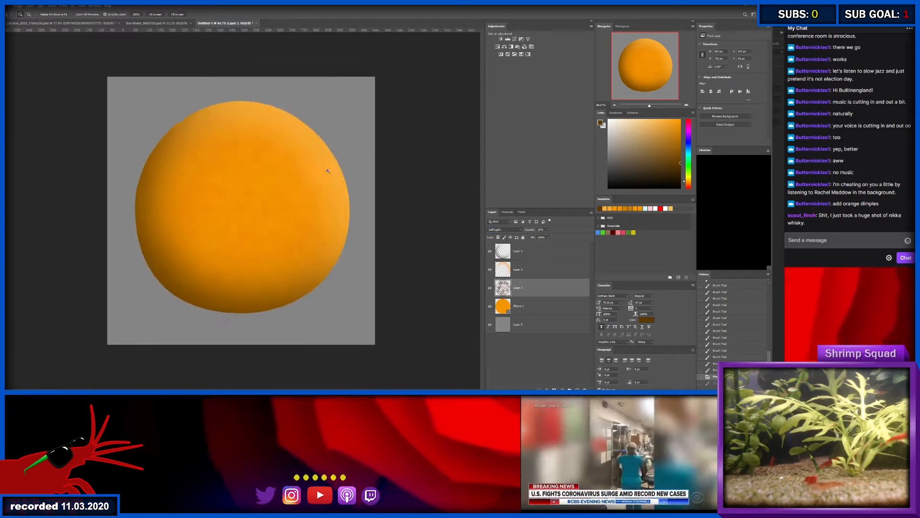
{"action": "left_click_drag", "start_coordinate": [556, 292], "coordinate": [543, 250]}
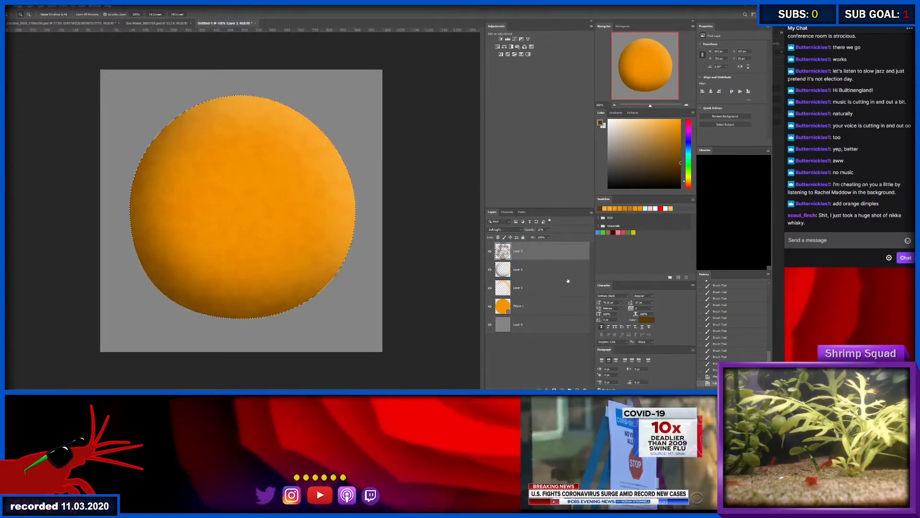
- Stamp more brown texture around the orange's sides and lower area on the speckle layer, and deselect the orange
{"action": "key", "text": "b"}
{"action": "left_click", "coordinate": [294, 185]}
{"action": "left_click", "coordinate": [172, 191]}
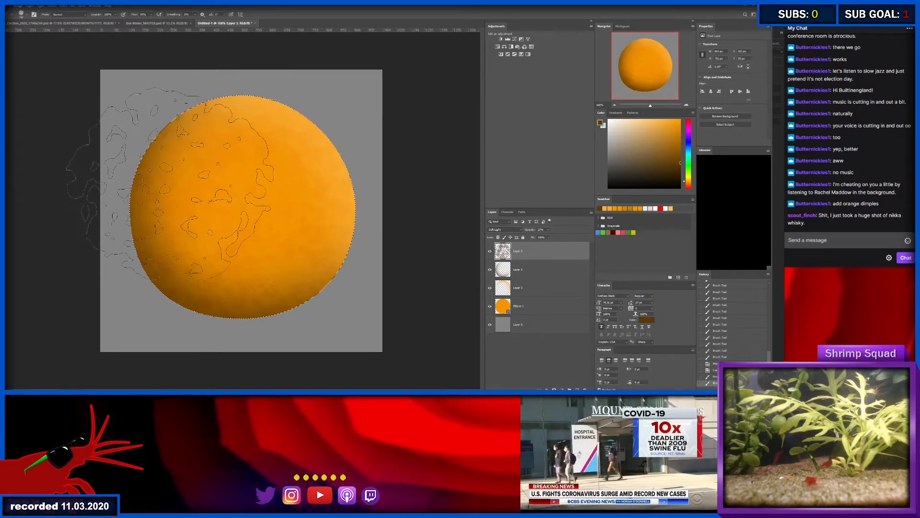
{"action": "left_click", "coordinate": [163, 254]}
{"action": "left_click", "coordinate": [314, 243]}
{"action": "left_click", "coordinate": [354, 160]}
{"action": "left_click", "coordinate": [312, 248]}
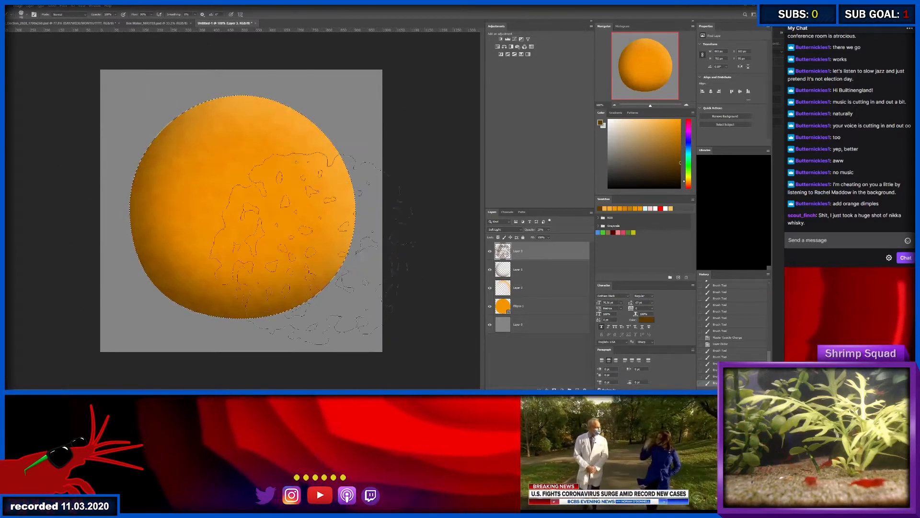
{"action": "left_click", "coordinate": [313, 249]}
{"action": "key", "text": "ctrl+d"}
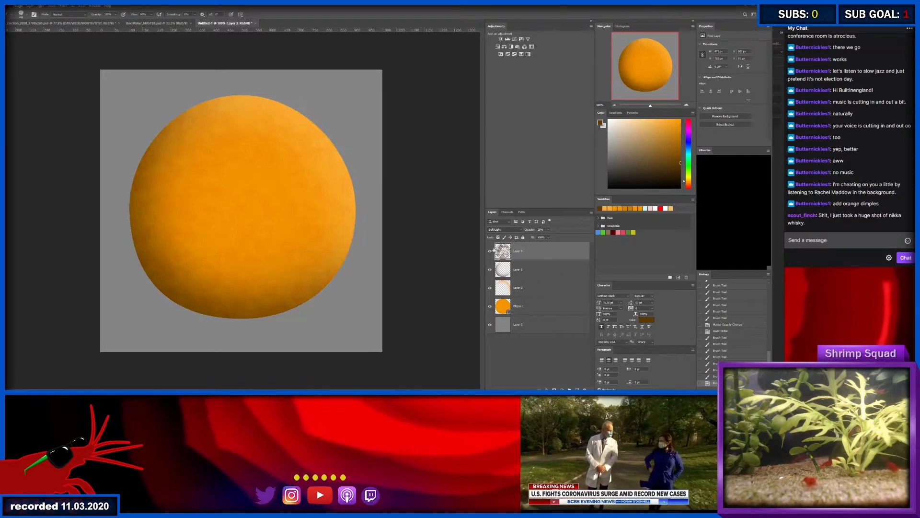
- Add two empty layers above the speckle layer and activate the shape tool near the orange's upper edge
{"action": "key", "text": "ctrl+alt+shift+n"}
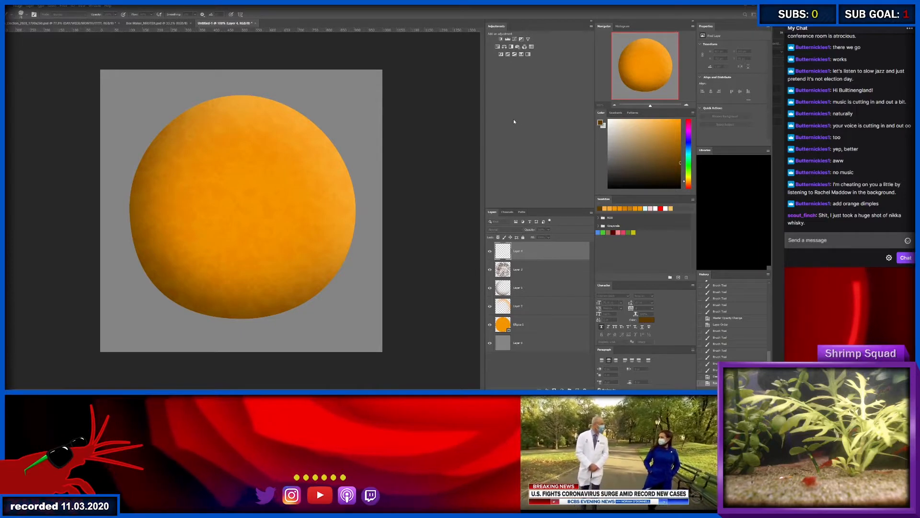
{"action": "key", "text": "ctrl+alt+shift+n"}
{"action": "mouse_move", "coordinate": [268, 97]}
{"action": "left_mouse_down"}
{"action": "mouse_move", "coordinate": [326, 103]}
{"action": "mouse_move", "coordinate": [254, 111]}
{"action": "mouse_move", "coordinate": [254, 103]}
{"action": "mouse_move", "coordinate": [307, 105]}
{"action": "left_mouse_up"}
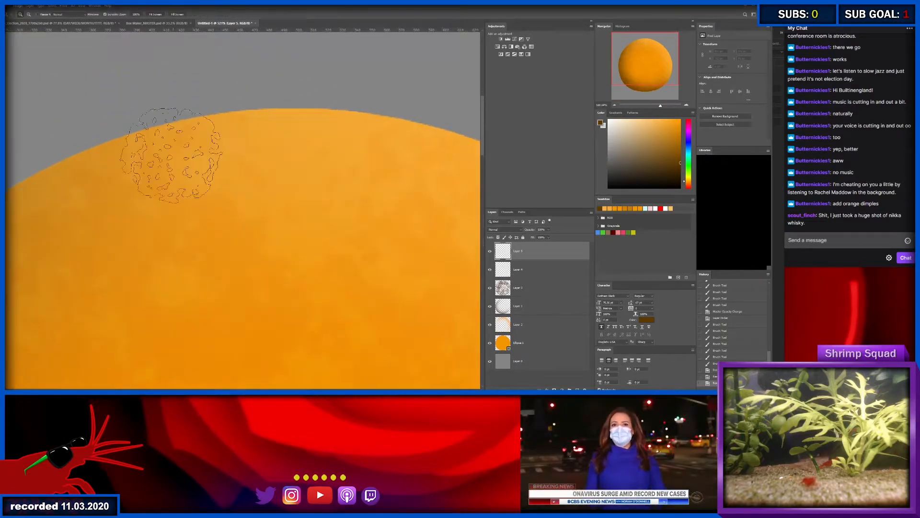
{"action": "left_click_drag", "start_coordinate": [354, 185], "coordinate": [77, 141]}
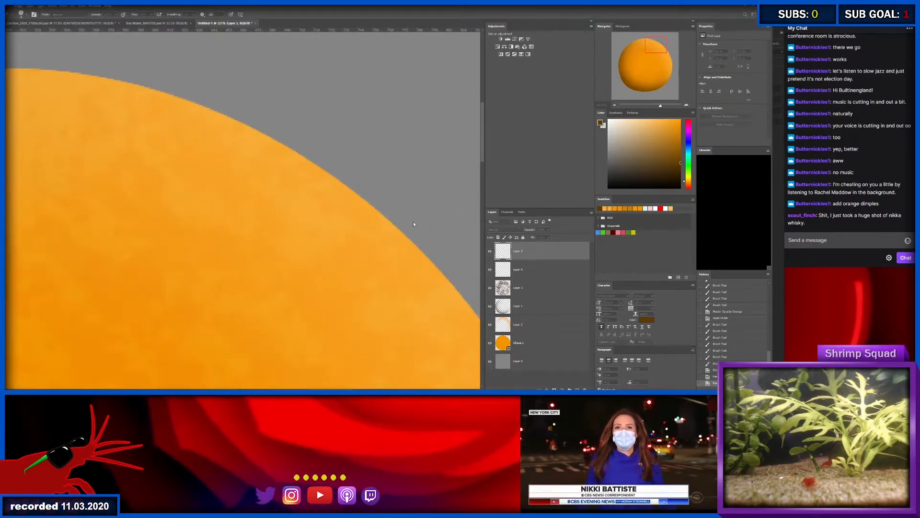
{"action": "key", "text": "u"}
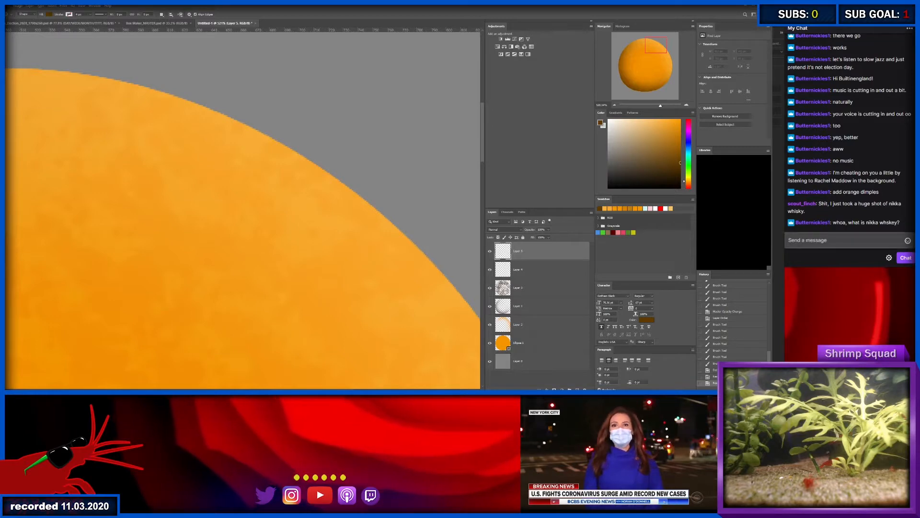
{"action": "left_click", "coordinate": [837, 245]}
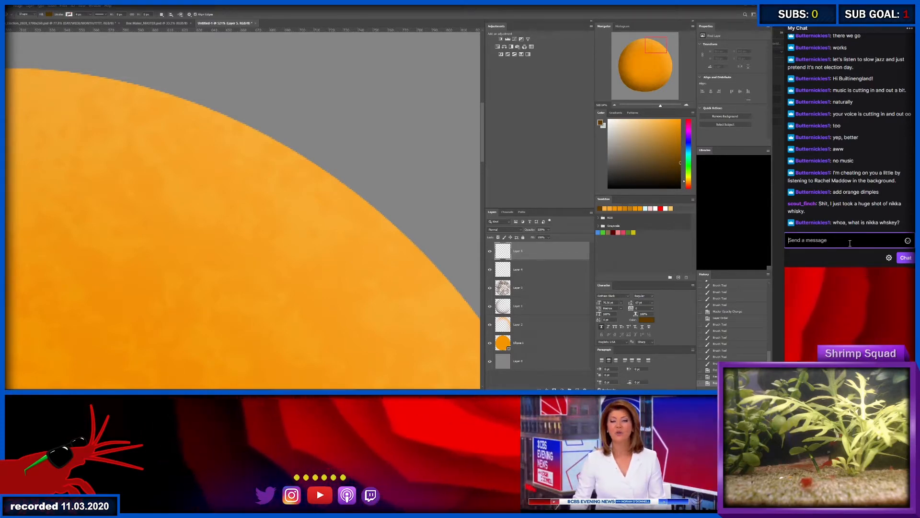
{"action": "type", "text": "z"}
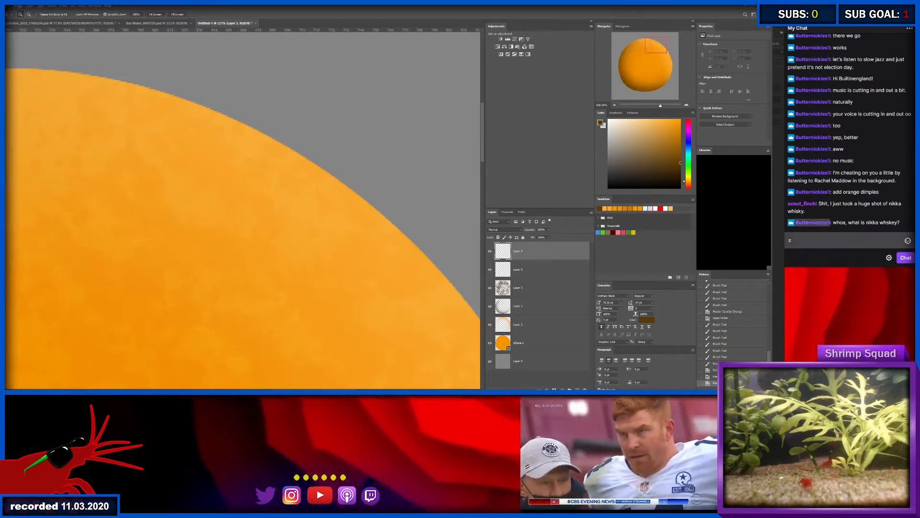
{"action": "key", "text": "BackSpace"}
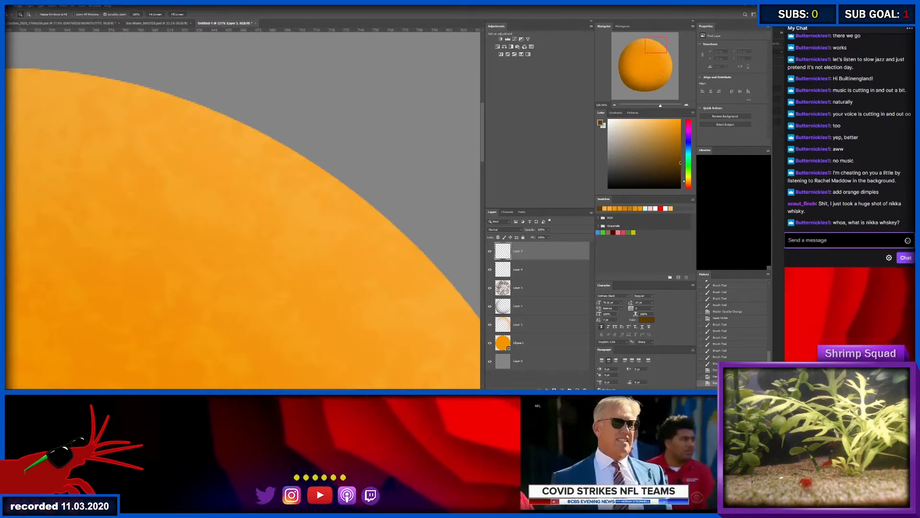
{"action": "left_click", "coordinate": [390, 236]}
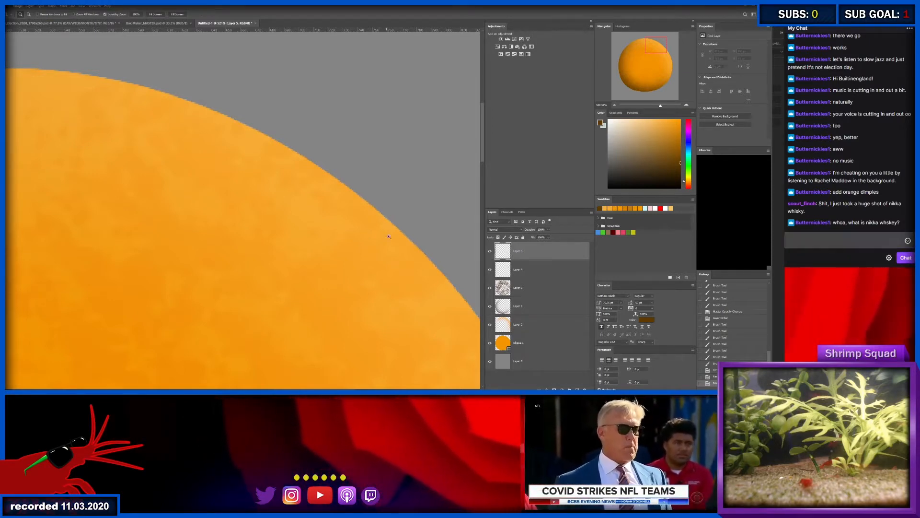
{"action": "left_click", "coordinate": [830, 241]}
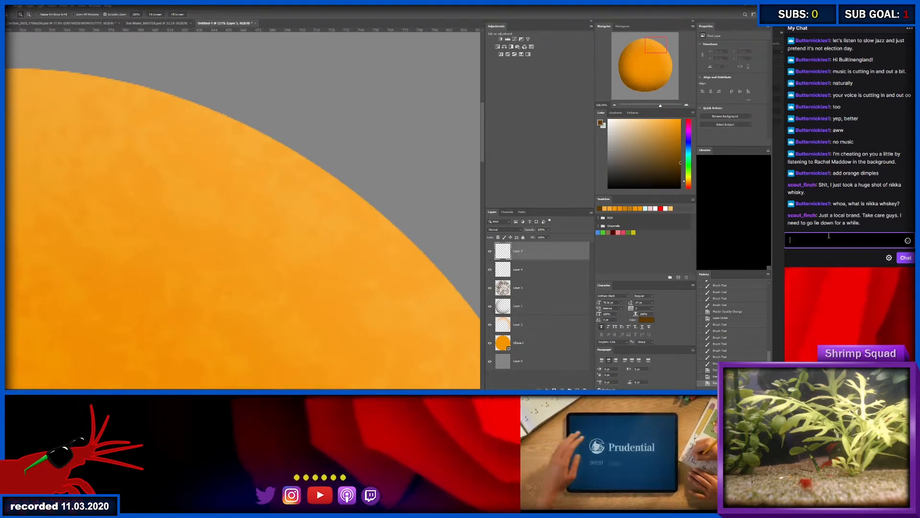
{"action": "key", "text": "alt+Tab"}
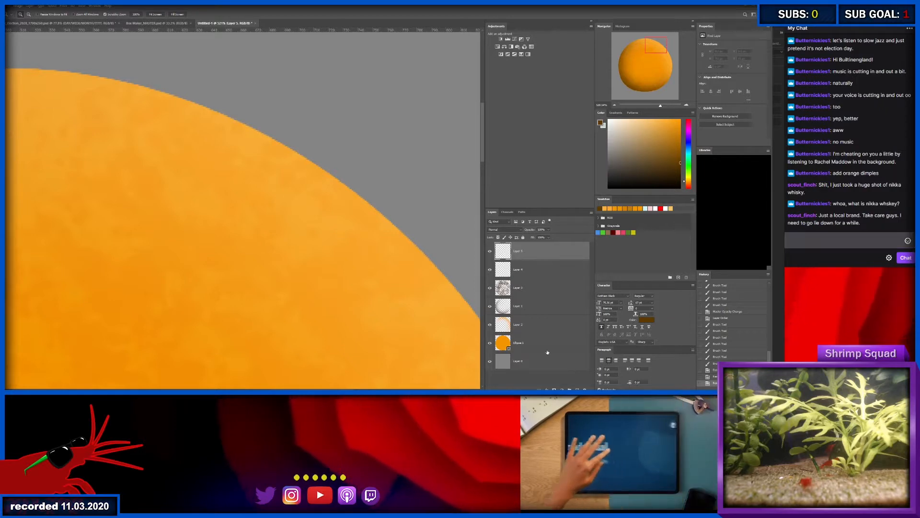
- Try painting a textured dark brown stem with a wide base at the top of the orange on the lower empty layer
{"action": "left_click", "coordinate": [552, 361]}
{"action": "scroll", "coordinate": [361, 314], "scroll_direction": "down", "scroll_amount": 5}
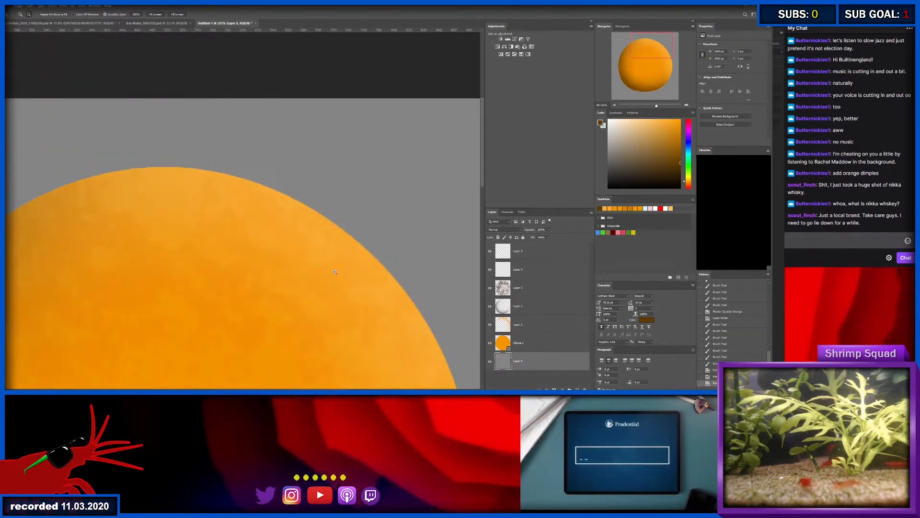
{"action": "scroll", "coordinate": [361, 315], "scroll_direction": "down", "scroll_amount": 1}
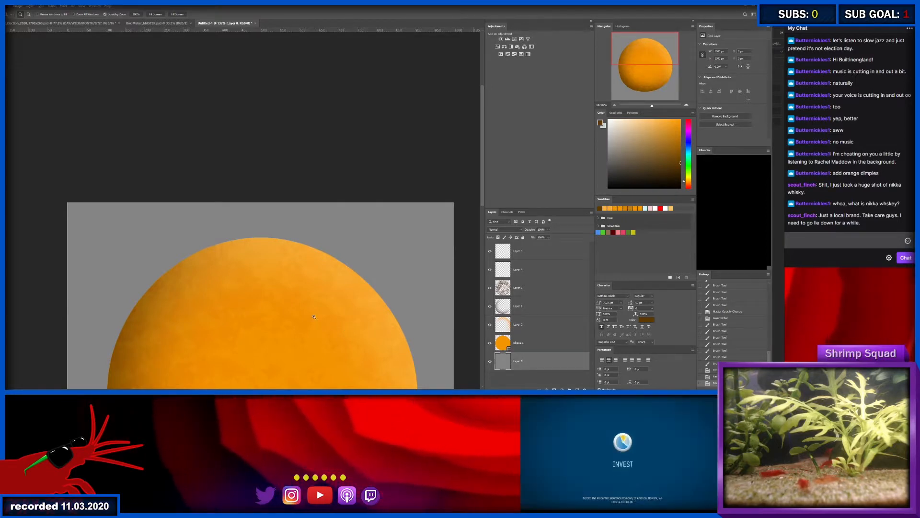
{"action": "left_click_drag", "start_coordinate": [267, 301], "coordinate": [248, 121]}
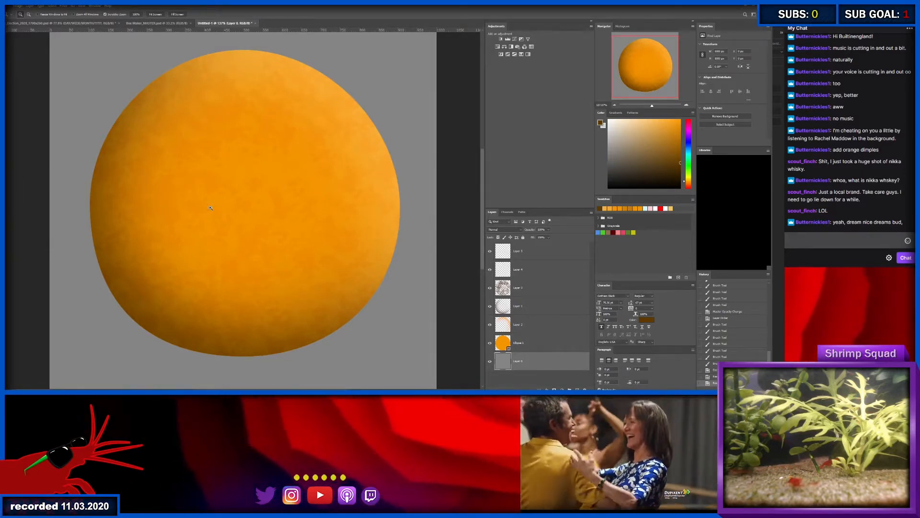
{"action": "left_click", "coordinate": [546, 343]}
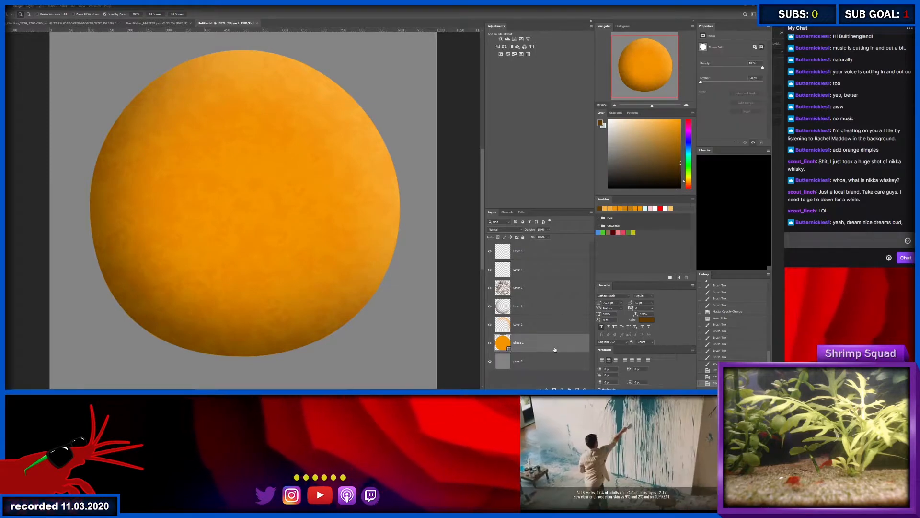
{"action": "left_click", "coordinate": [531, 268]}
{"action": "mouse_move", "coordinate": [272, 76]}
{"action": "left_mouse_down"}
{"action": "mouse_move", "coordinate": [314, 139]}
{"action": "mouse_move", "coordinate": [239, 124]}
{"action": "mouse_move", "coordinate": [249, 145]}
{"action": "mouse_move", "coordinate": [268, 151]}
{"action": "mouse_move", "coordinate": [232, 91]}
{"action": "mouse_move", "coordinate": [251, 91]}
{"action": "mouse_move", "coordinate": [231, 134]}
{"action": "mouse_move", "coordinate": [200, 133]}
{"action": "mouse_move", "coordinate": [274, 147]}
{"action": "left_mouse_up"}
{"action": "key", "text": "b"}
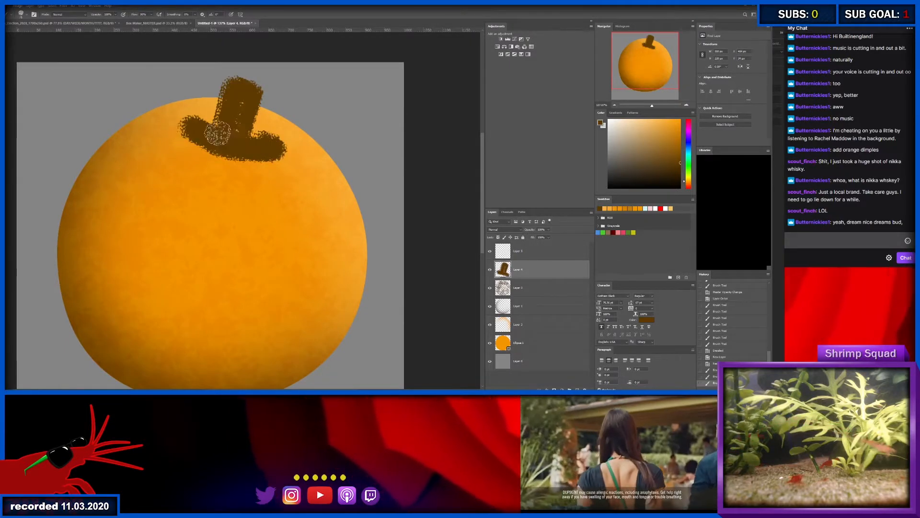
{"action": "mouse_move", "coordinate": [203, 130]}
{"action": "left_mouse_down"}
{"action": "mouse_move", "coordinate": [228, 127]}
{"action": "mouse_move", "coordinate": [265, 147]}
{"action": "mouse_move", "coordinate": [198, 129]}
{"action": "mouse_move", "coordinate": [256, 138]}
{"action": "left_mouse_up"}
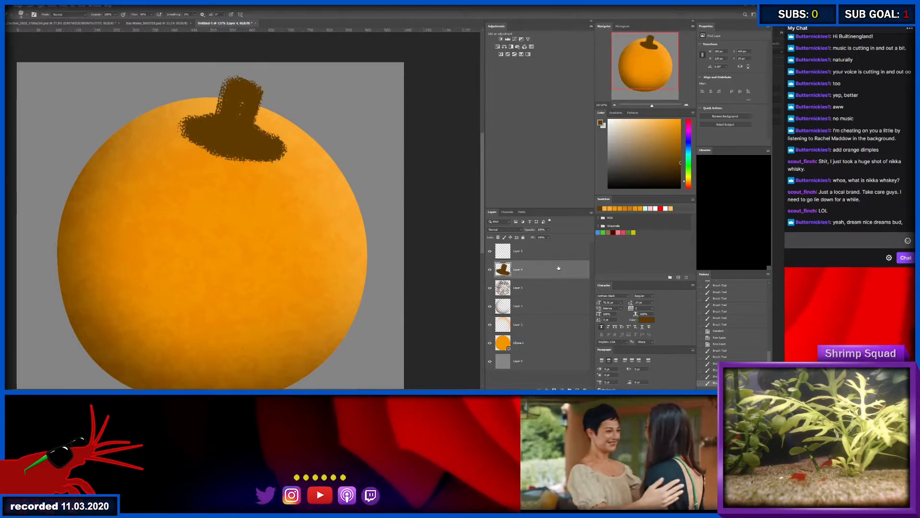
- Undo the brown stem strokes painted at the top of the orange
{"action": "key", "text": "ctrl+alt+z"}
{"action": "key", "text": "ctrl+alt+z"}
{"action": "key", "text": "ctrl+alt+z"}
{"action": "key", "text": "ctrl+alt+z"}
{"action": "key", "text": "ctrl+alt+z"}
{"action": "key", "text": "ctrl+alt+z"}
{"action": "key", "text": "ctrl+alt+z"}
{"action": "key", "text": "ctrl+alt+z"}
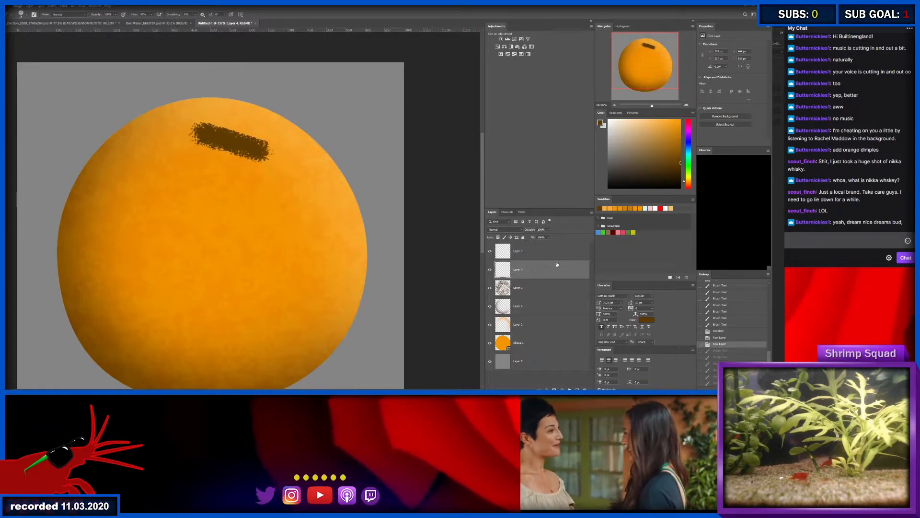
- Draw a small, flat dark brown ellipse near the top of the orange and duplicate its layer
{"action": "key", "text": "a"}
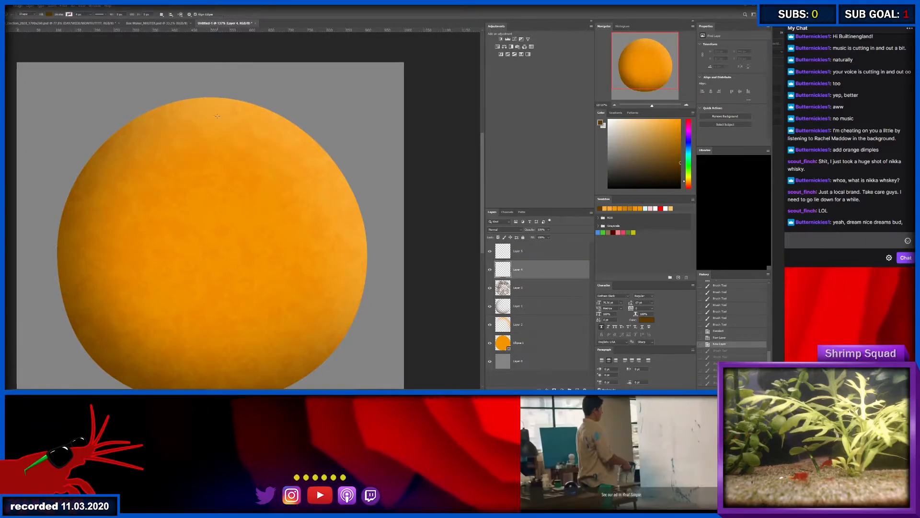
{"action": "left_click_drag", "start_coordinate": [244, 128], "coordinate": [208, 145]}
{"action": "key", "text": "ctrl+space"}
{"action": "key", "text": "v"}
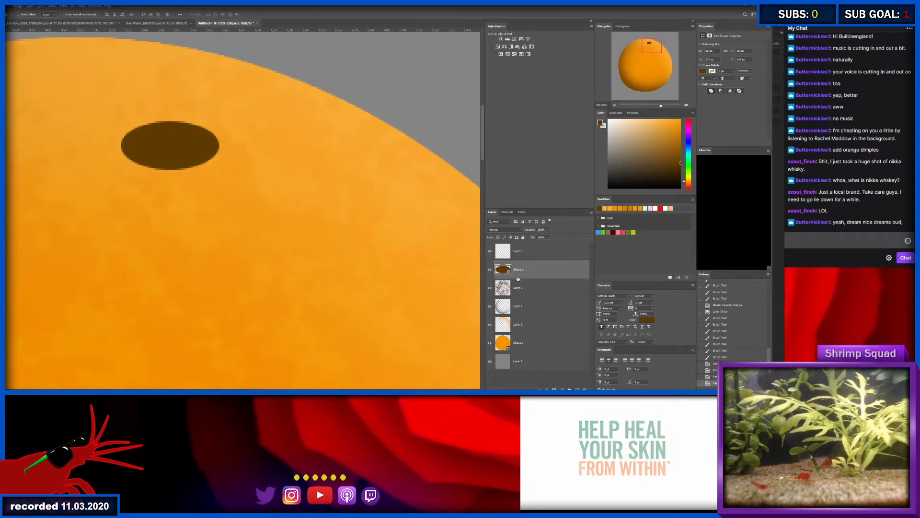
{"action": "key", "text": "ctrl+j"}
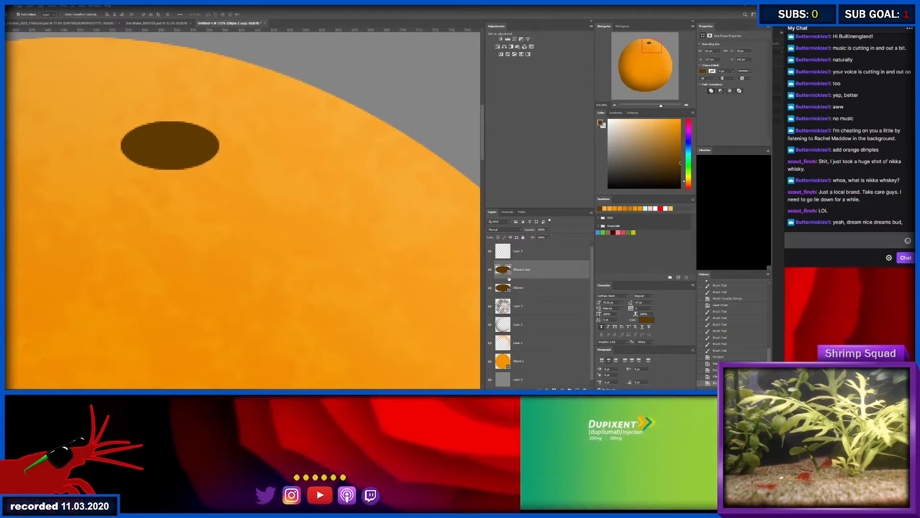
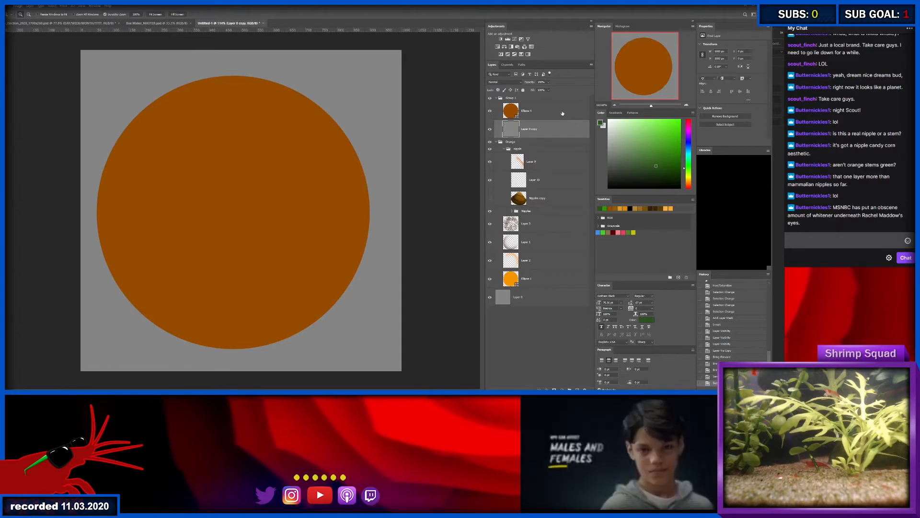
- Center the large brown ellipse horizontally and vertically on the canvas
{"action": "left_click", "coordinate": [563, 113]}
{"action": "key", "text": "ctrl+a"}
{"action": "key", "text": "v"}
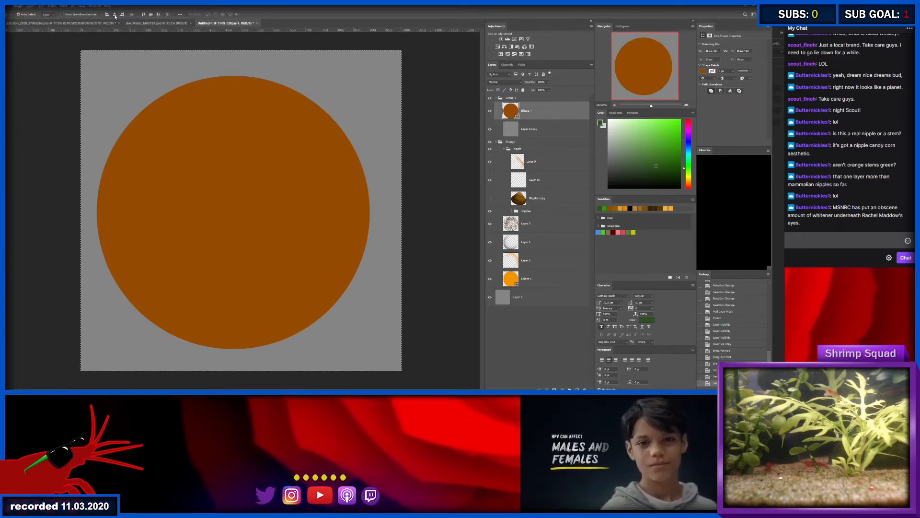
{"action": "left_click", "coordinate": [115, 14]}
{"action": "left_click", "coordinate": [151, 14]}
{"action": "key", "text": "ctrl+d"}
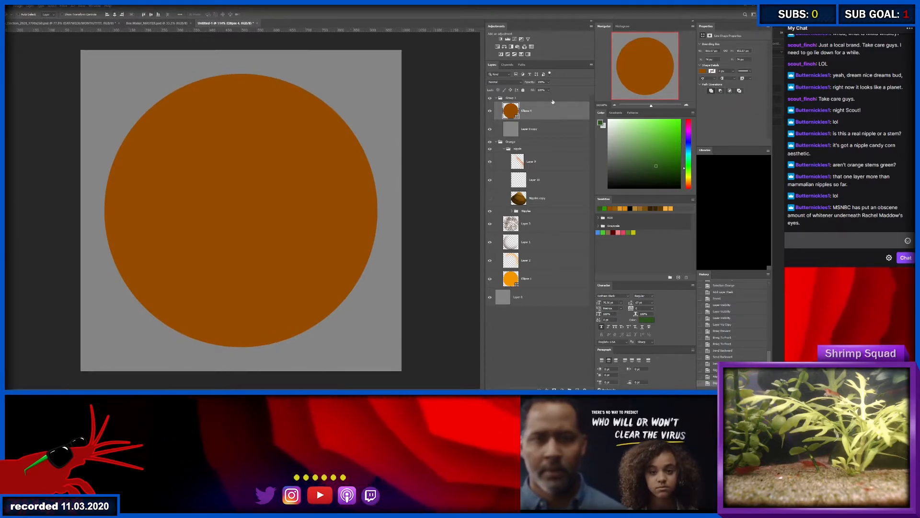
- Reshape the brown ellipse by raising its top anchor into a concave-sided pointed tip and rounding out both shoulders
{"action": "key", "text": "a"}
{"action": "left_click_drag", "start_coordinate": [272, 64], "coordinate": [189, 93]}
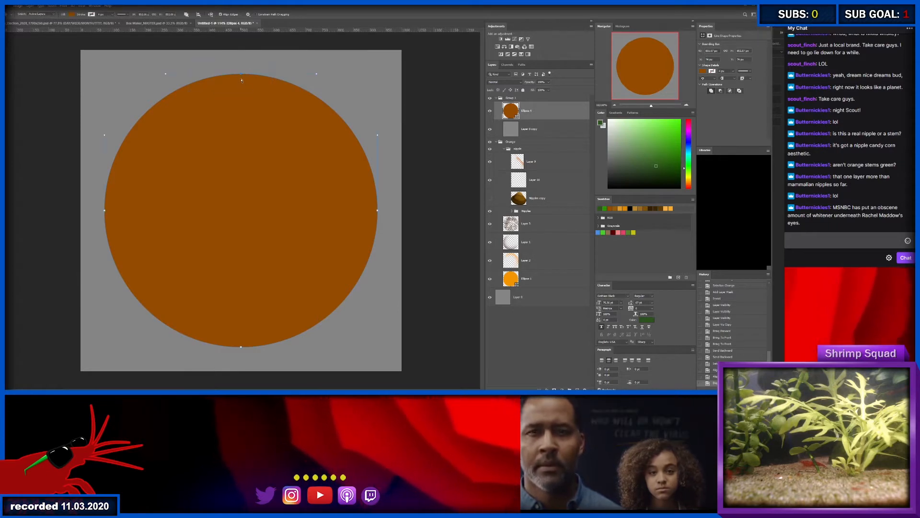
{"action": "left_click_drag", "start_coordinate": [242, 66], "coordinate": [241, 68]}
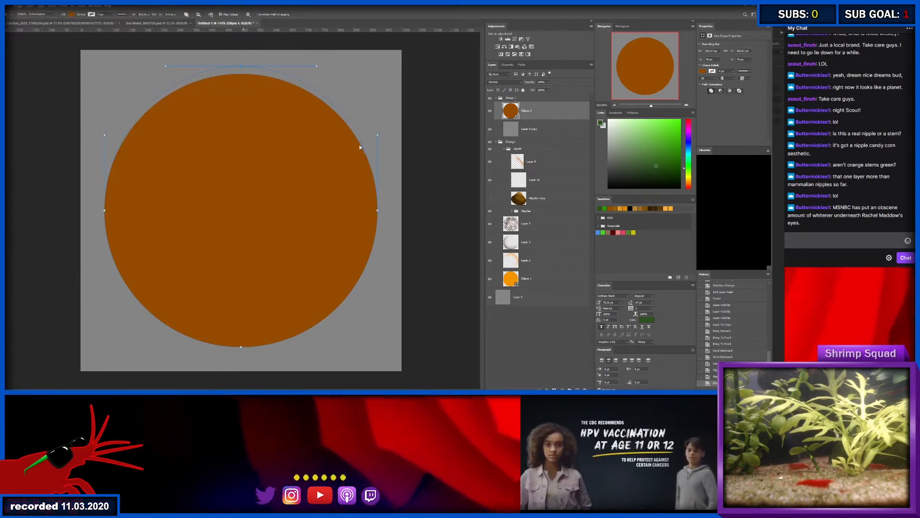
{"action": "left_click_drag", "start_coordinate": [314, 98], "coordinate": [293, 160]}
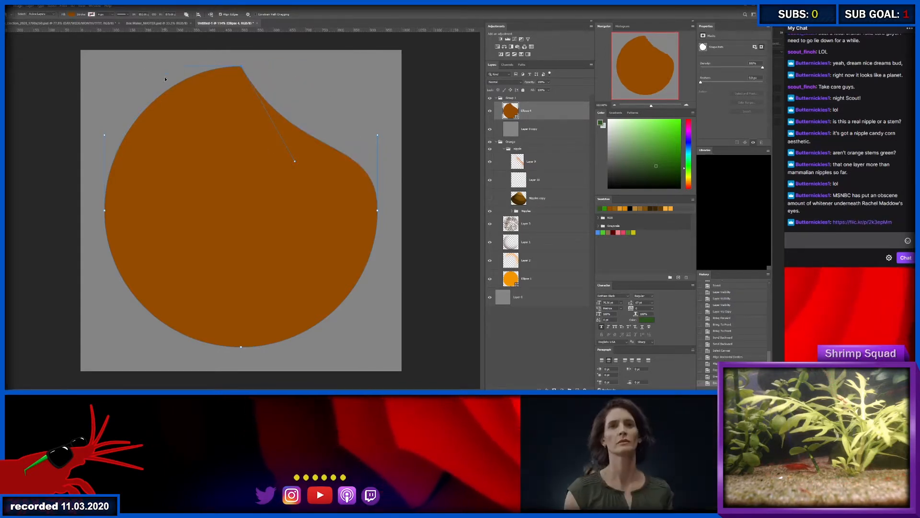
{"action": "left_click_drag", "start_coordinate": [205, 127], "coordinate": [207, 126]}
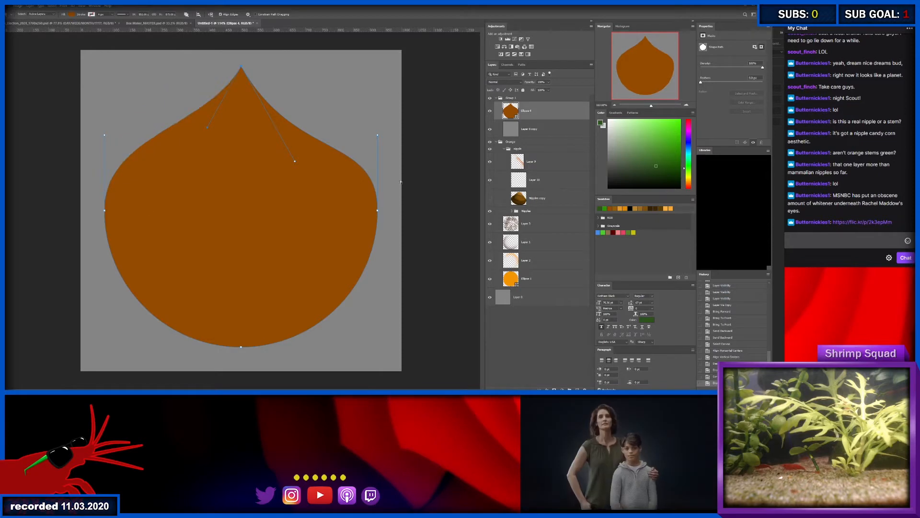
{"action": "left_click", "coordinate": [378, 135]}
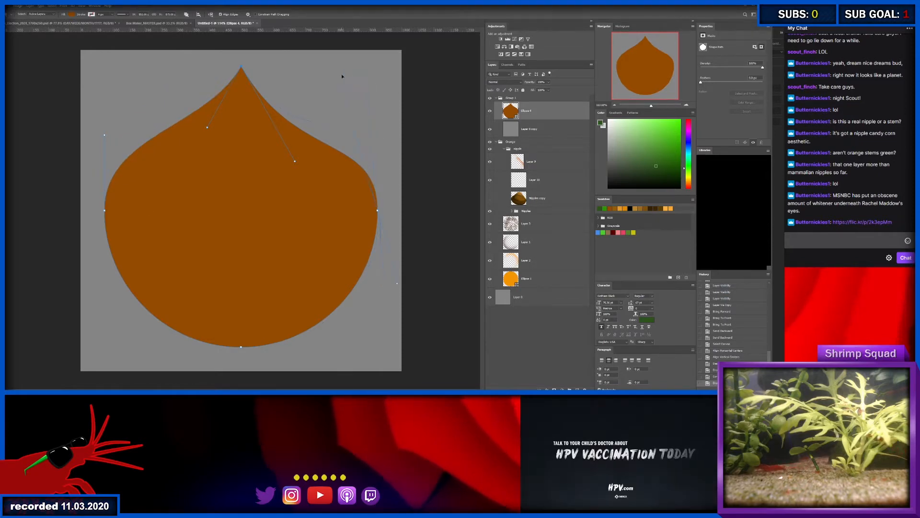
{"action": "left_click_drag", "start_coordinate": [316, 122], "coordinate": [316, 120]}
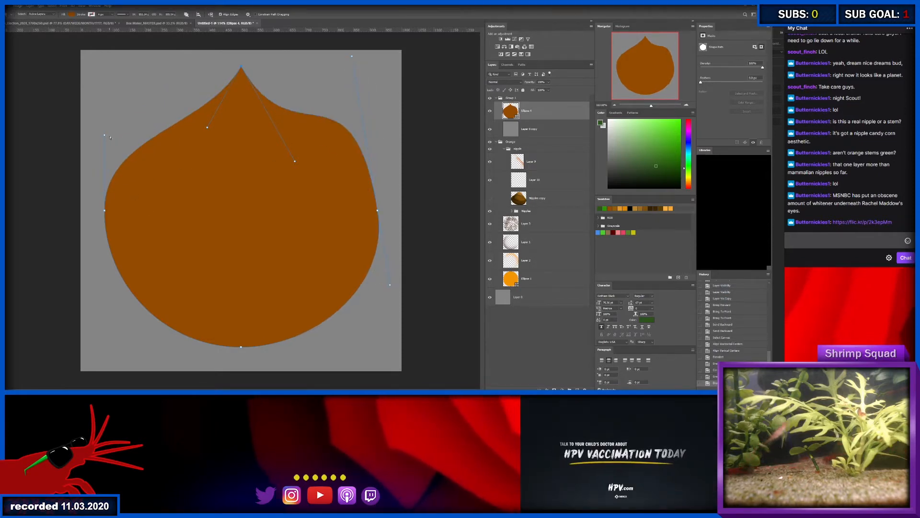
{"action": "left_click_drag", "start_coordinate": [110, 138], "coordinate": [131, 74]}
- Adjust the curve handles to balance the brown shape's tip and shoulders and give it a fuller, flatter base
{"action": "scroll", "coordinate": [276, 135], "scroll_direction": "down", "scroll_amount": 1}
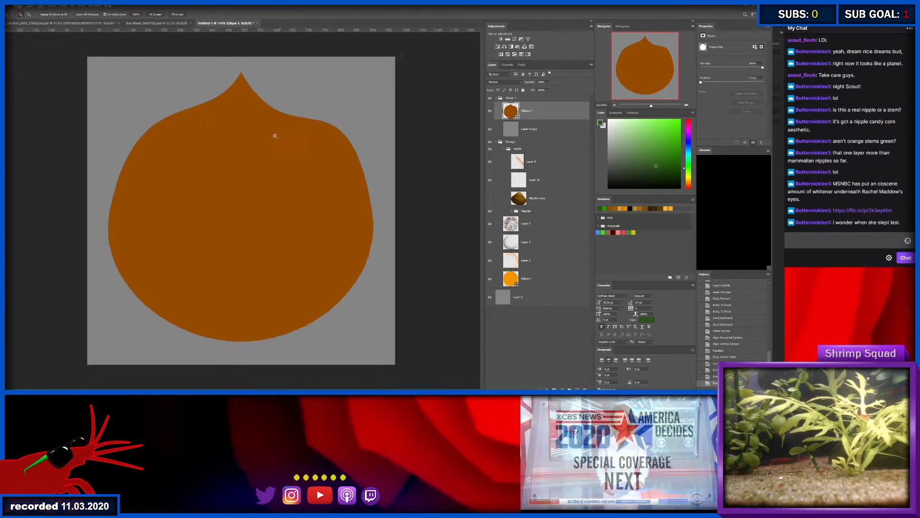
{"action": "scroll", "coordinate": [276, 132], "scroll_direction": "up", "scroll_amount": 2}
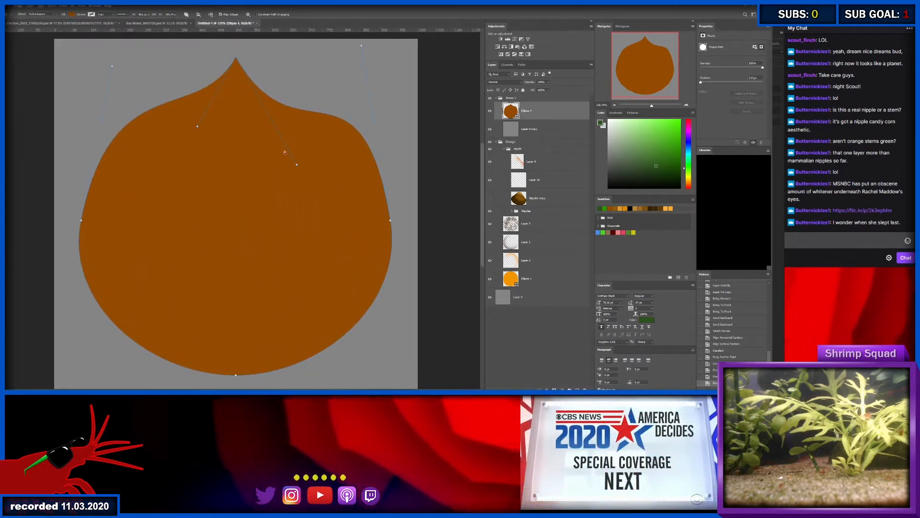
{"action": "left_click_drag", "start_coordinate": [296, 165], "coordinate": [265, 127]}
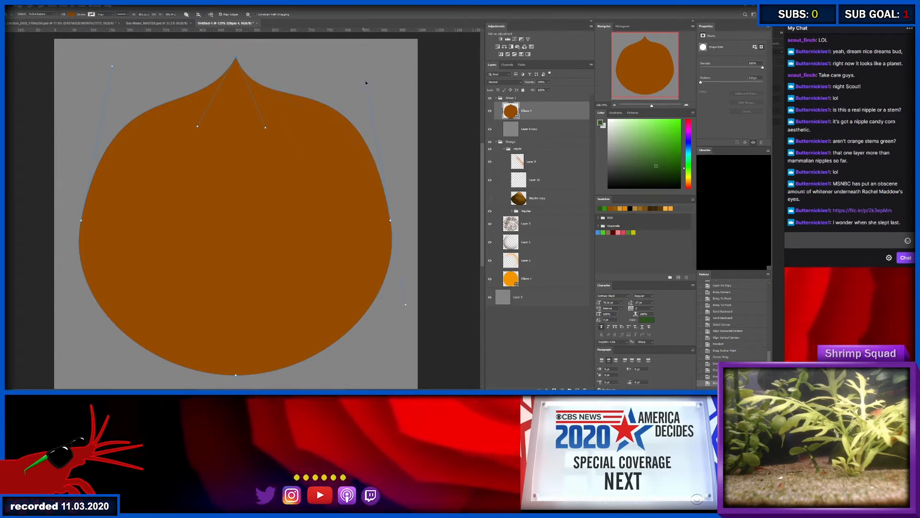
{"action": "left_click", "coordinate": [366, 84]}
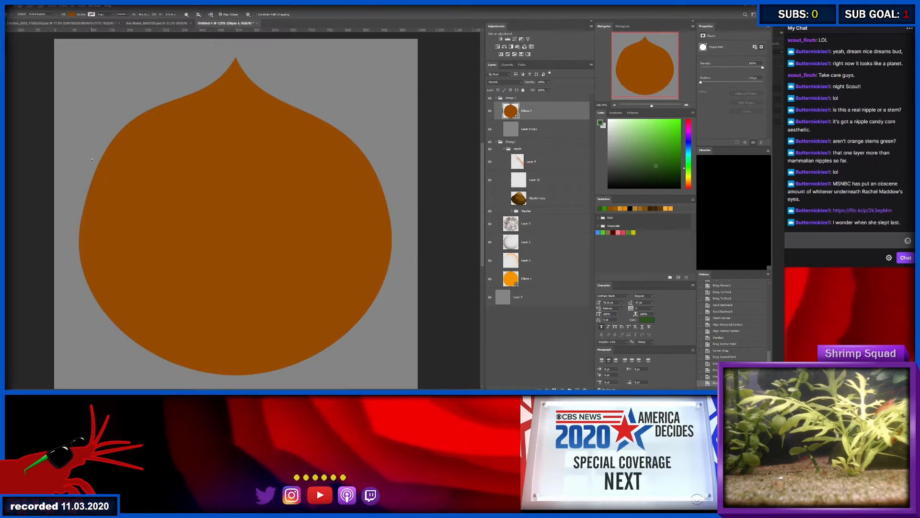
{"action": "left_click_drag", "start_coordinate": [62, 166], "coordinate": [105, 258]}
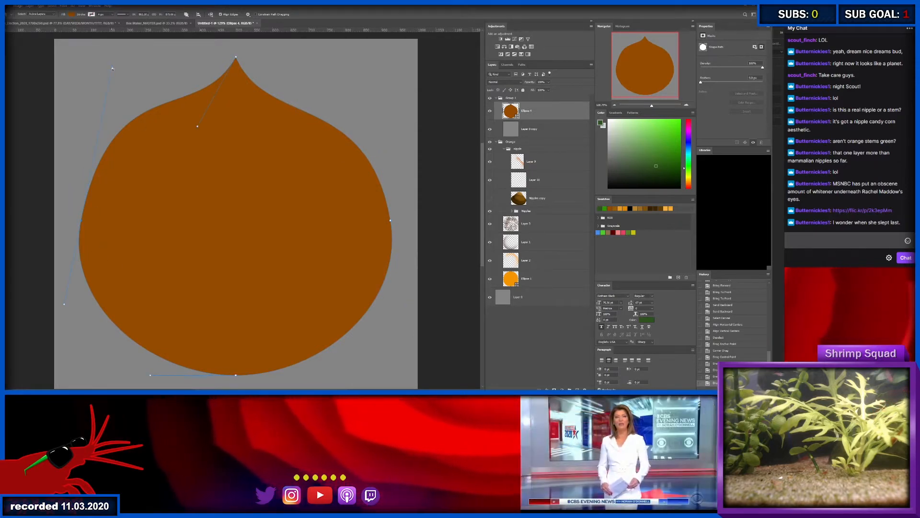
{"action": "left_click_drag", "start_coordinate": [112, 69], "coordinate": [117, 77]}
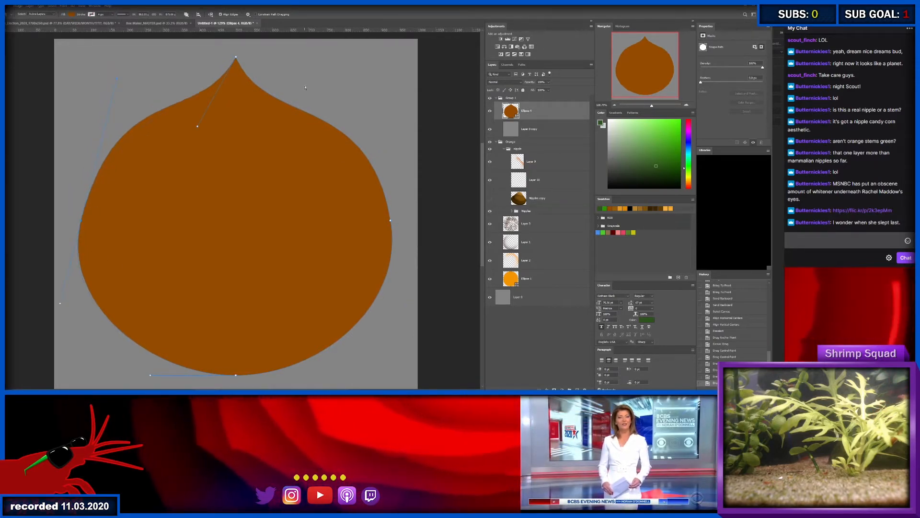
{"action": "left_click", "coordinate": [273, 363]}
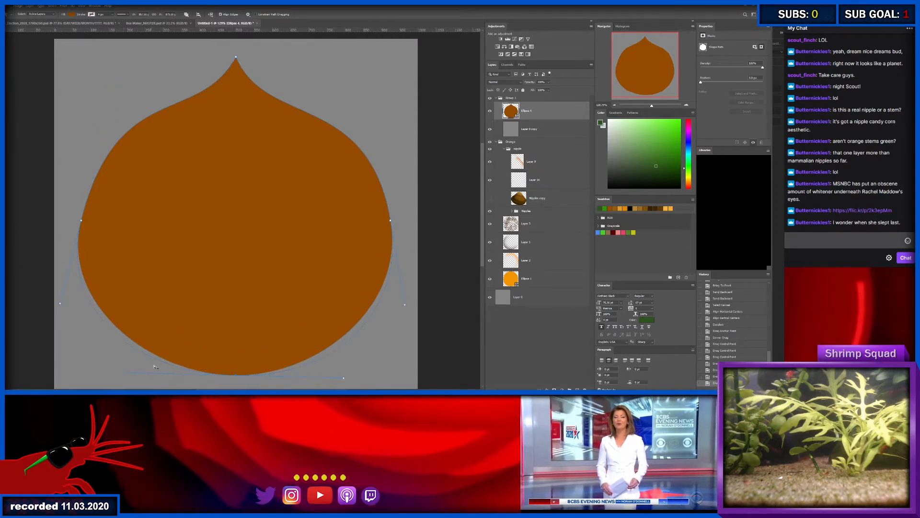
{"action": "left_click_drag", "start_coordinate": [405, 306], "coordinate": [409, 320]}
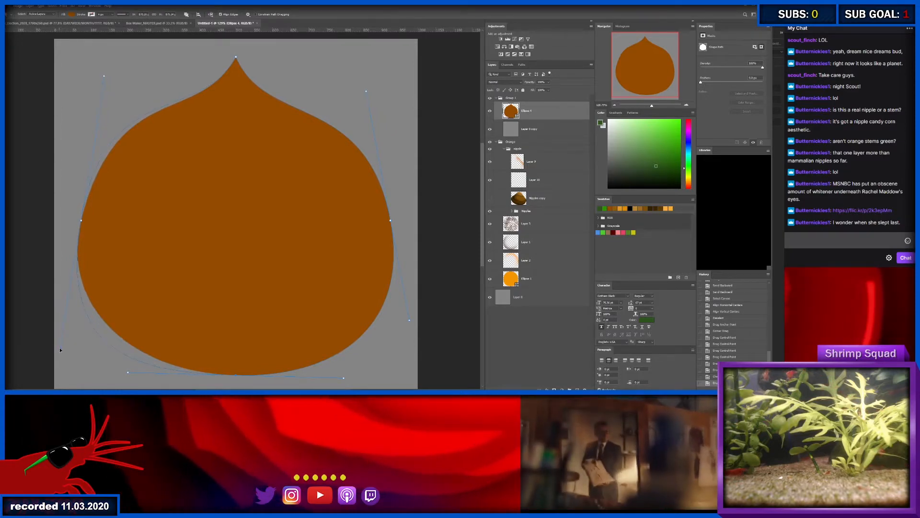
{"action": "left_click_drag", "start_coordinate": [60, 350], "coordinate": [77, 267]}
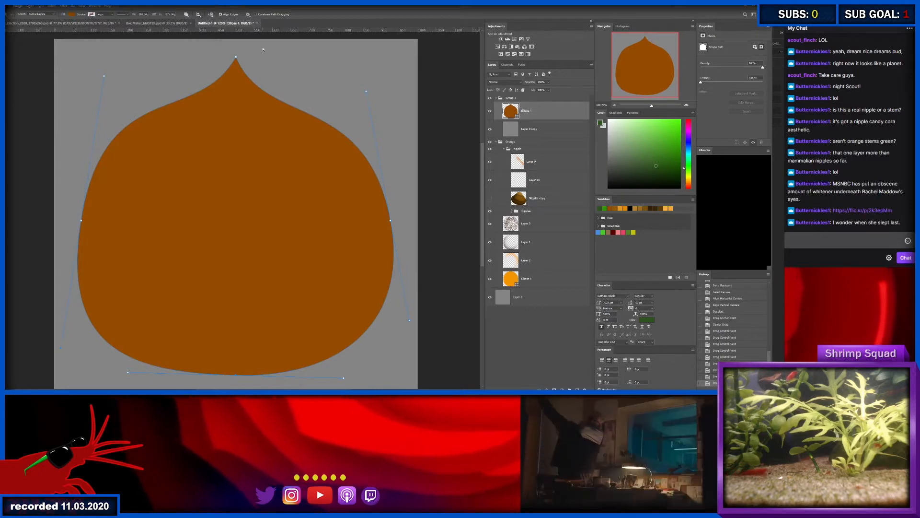
{"action": "left_click", "coordinate": [236, 59]}
{"action": "left_click_drag", "start_coordinate": [236, 58], "coordinate": [257, 54]}
{"action": "key", "text": "ctrl+z"}
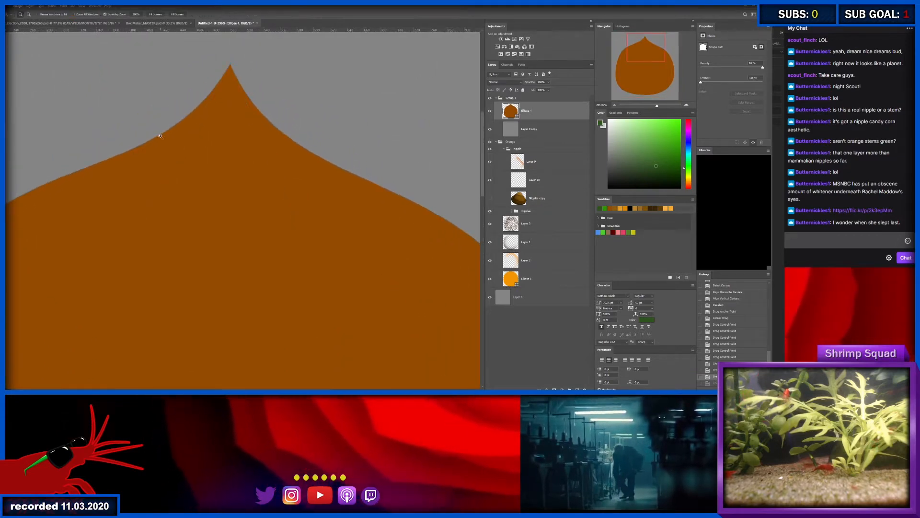
- Lower the upper side curves of the brown shape so both shoulders slope evenly down from the tip
{"action": "left_click_drag", "start_coordinate": [160, 136], "coordinate": [138, 122]}
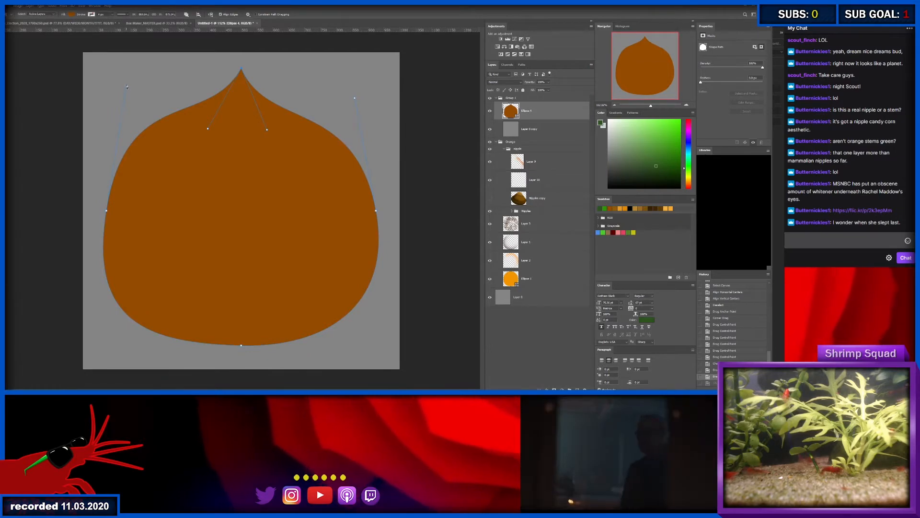
{"action": "left_click_drag", "start_coordinate": [126, 84], "coordinate": [120, 119]}
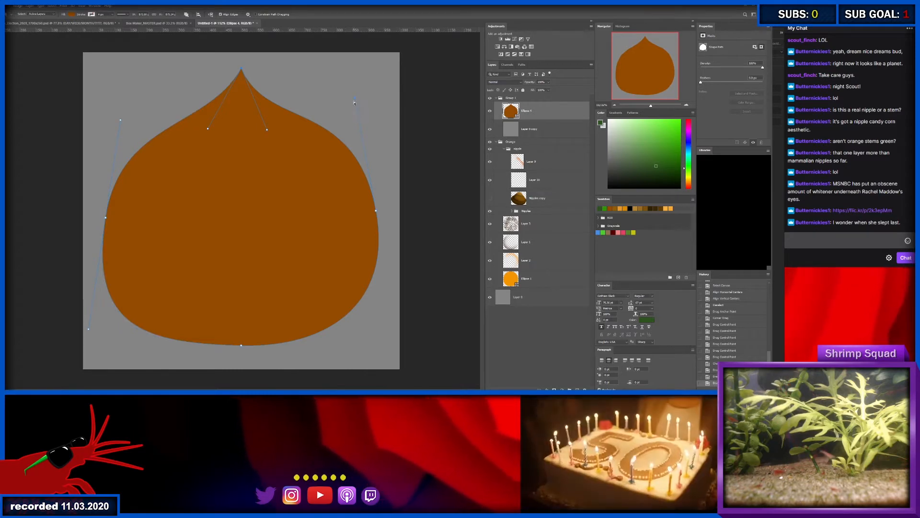
{"action": "left_click_drag", "start_coordinate": [355, 100], "coordinate": [344, 126]}
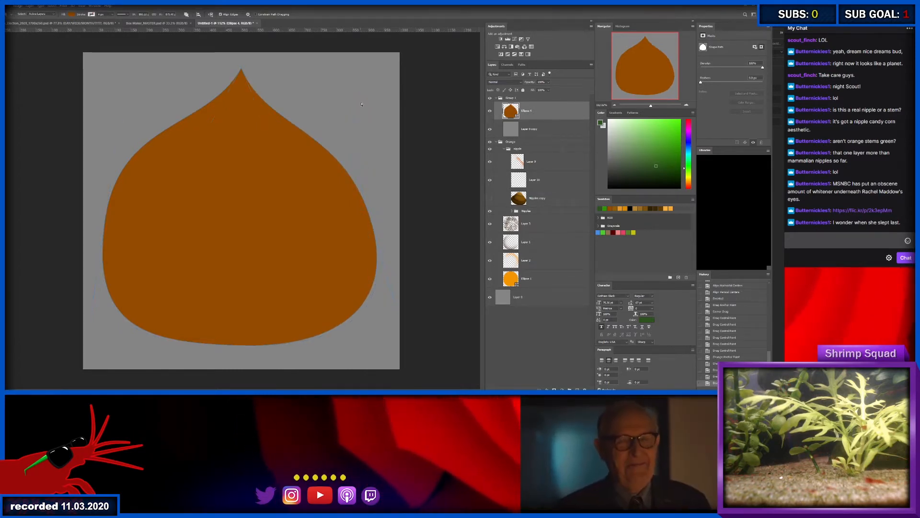
{"action": "left_click", "coordinate": [297, 284]}
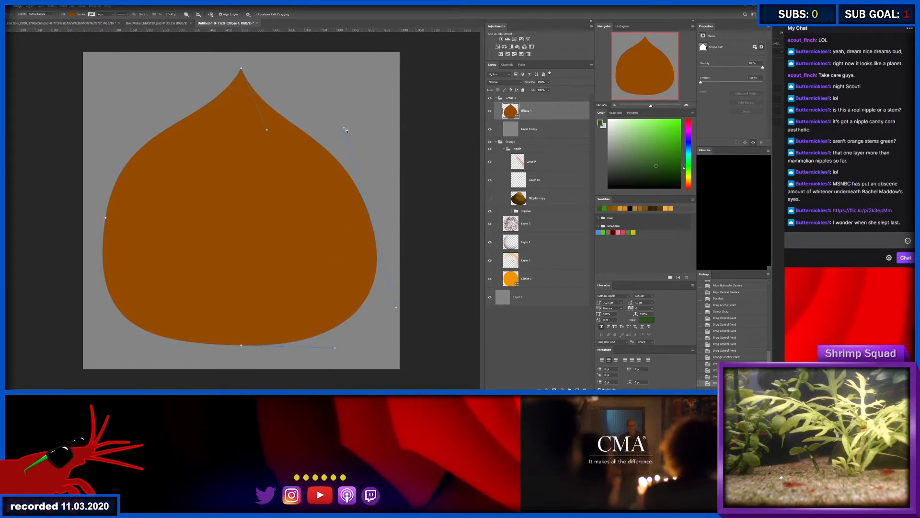
{"action": "key", "text": "z"}
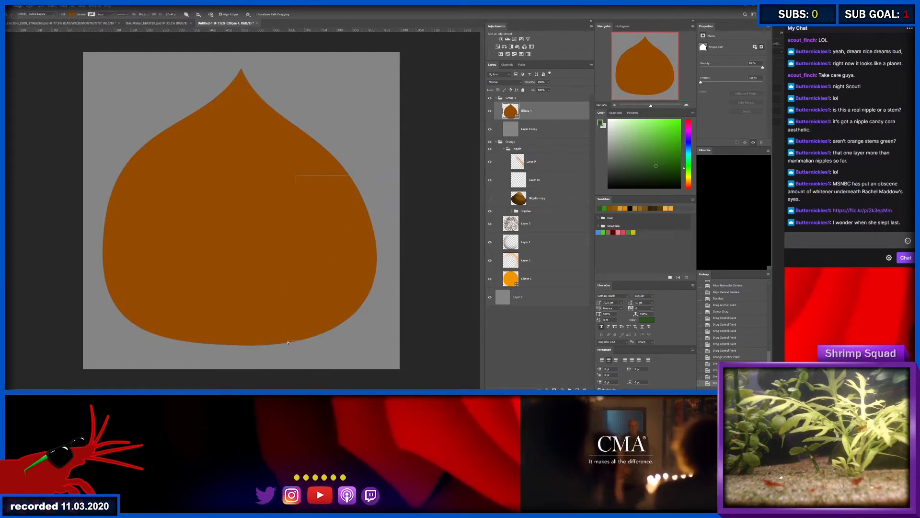
{"action": "key", "text": "ctrl+h"}
{"action": "left_click_drag", "start_coordinate": [348, 113], "coordinate": [347, 111]}
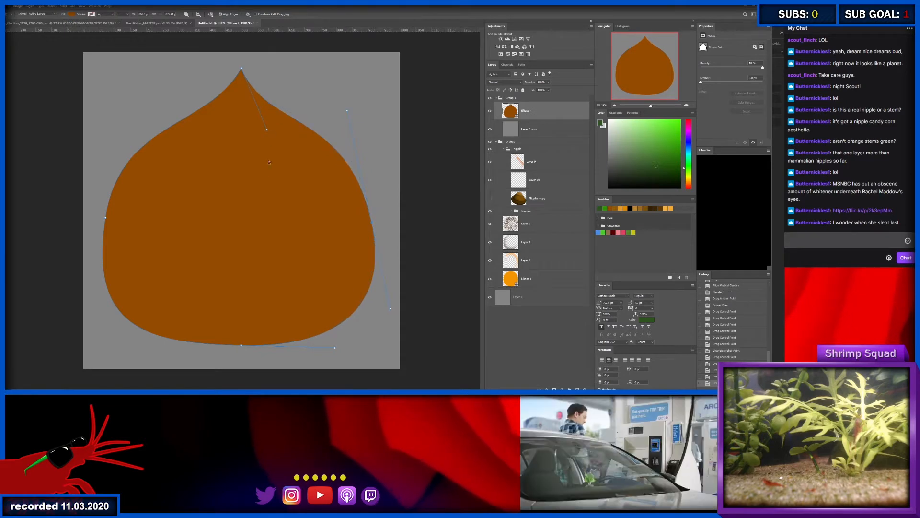
{"action": "key", "text": "ctrl+space"}
{"action": "mouse_move", "coordinate": [281, 216]}
{"action": "left_mouse_down"}
{"action": "mouse_move", "coordinate": [261, 211]}
{"action": "mouse_move", "coordinate": [278, 212]}
{"action": "left_mouse_up"}
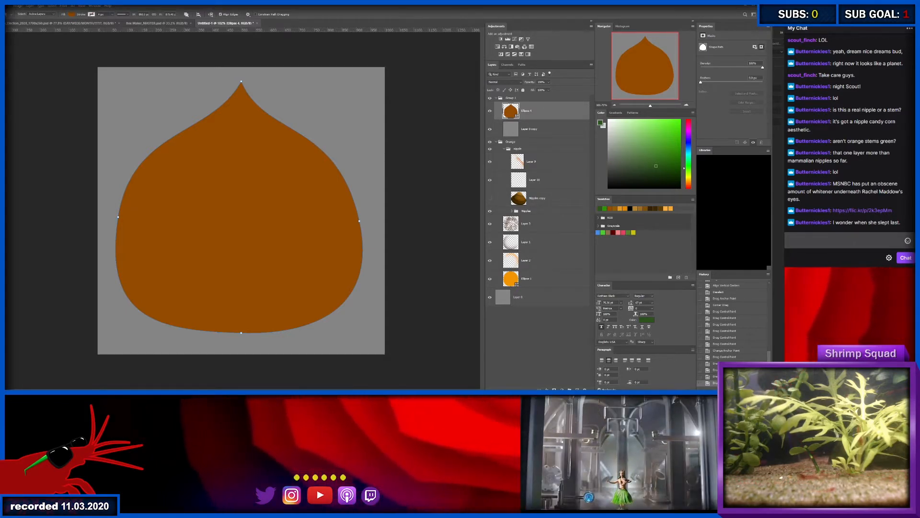
- Center the reshaped brown shape horizontally and vertically on the canvas
{"action": "left_click", "coordinate": [558, 131]}
{"action": "left_click", "coordinate": [549, 108]}
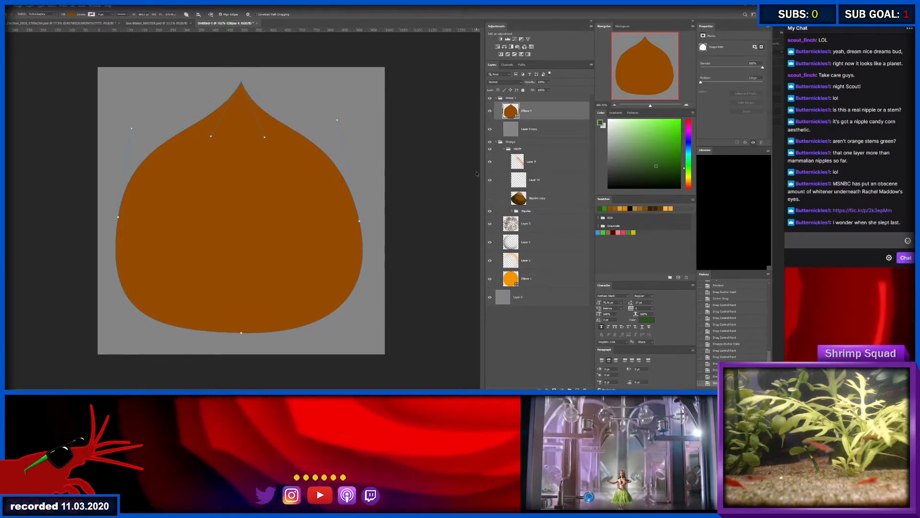
{"action": "key", "text": "v"}
{"action": "key", "text": "ctrl+a"}
{"action": "left_click", "coordinate": [138, 15]}
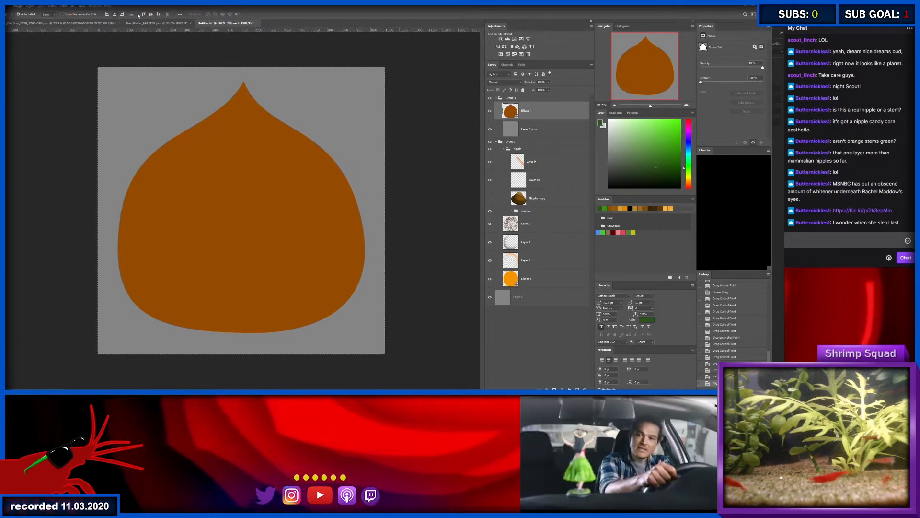
{"action": "left_click", "coordinate": [150, 15]}
{"action": "key", "text": "ctrl+d"}
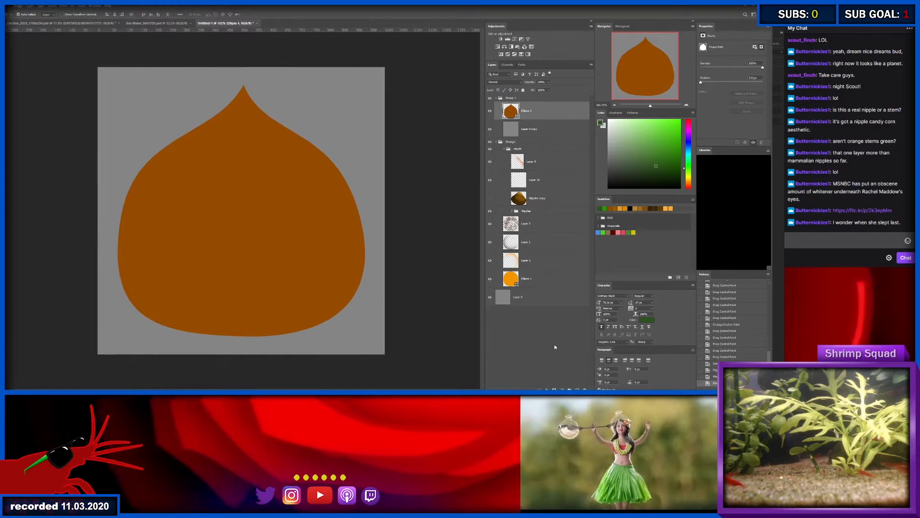
- Select the brown shape's outline and add an empty layer above it, ready for brushing in default black
{"action": "left_click", "coordinate": [555, 347]}
{"action": "left_click", "coordinate": [545, 117]}
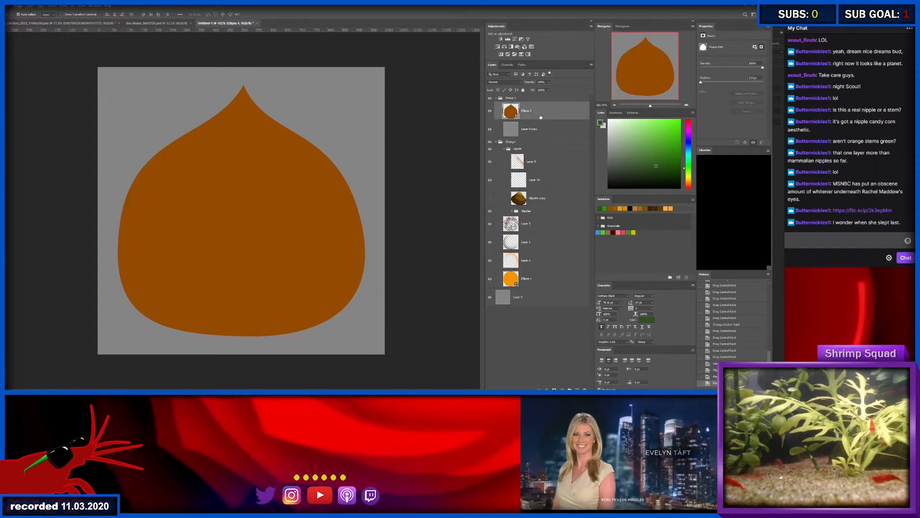
{"action": "left_click", "coordinate": [512, 117], "text": "ctrl"}
{"action": "key", "text": "ctrl+shift+alt+n"}
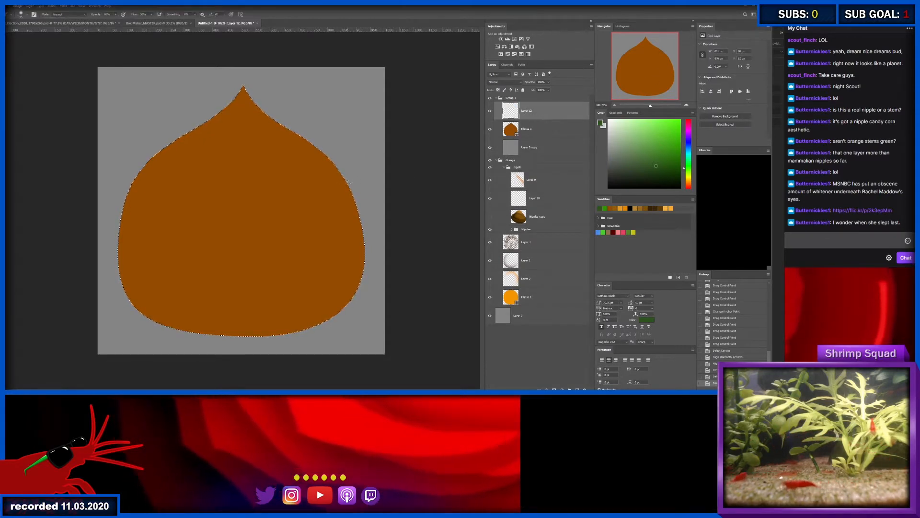
{"action": "key", "text": "d"}
{"action": "key", "text": "b"}
{"action": "mouse_move", "coordinate": [233, 236]}
{"action": "left_mouse_down"}
{"action": "mouse_move", "coordinate": [276, 240]}
{"action": "mouse_move", "coordinate": [273, 212]}
{"action": "mouse_move", "coordinate": [241, 240]}
{"action": "left_mouse_up"}
{"action": "key", "text": "z"}
{"action": "key", "text": "b"}
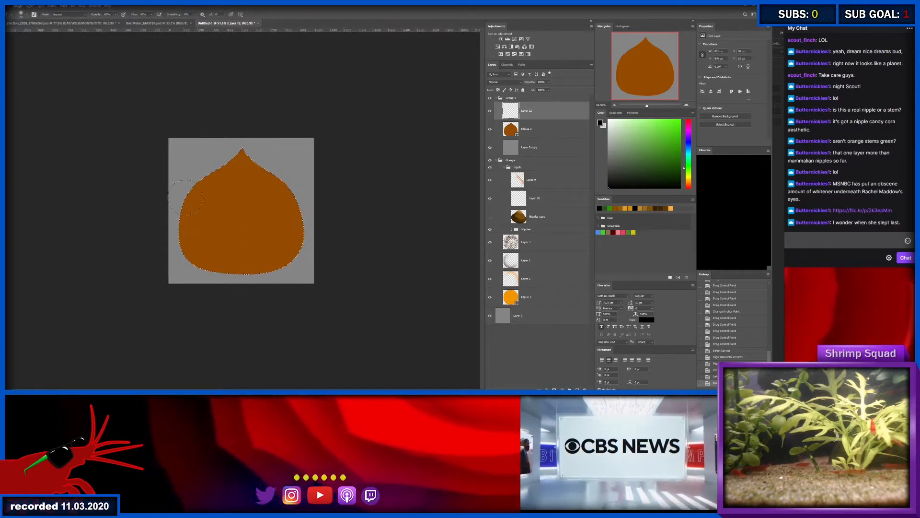
- Brush soft black shading along the left and bottom edges of the brown shape, inside the selection
{"action": "left_click_drag", "start_coordinate": [173, 179], "coordinate": [161, 233]}
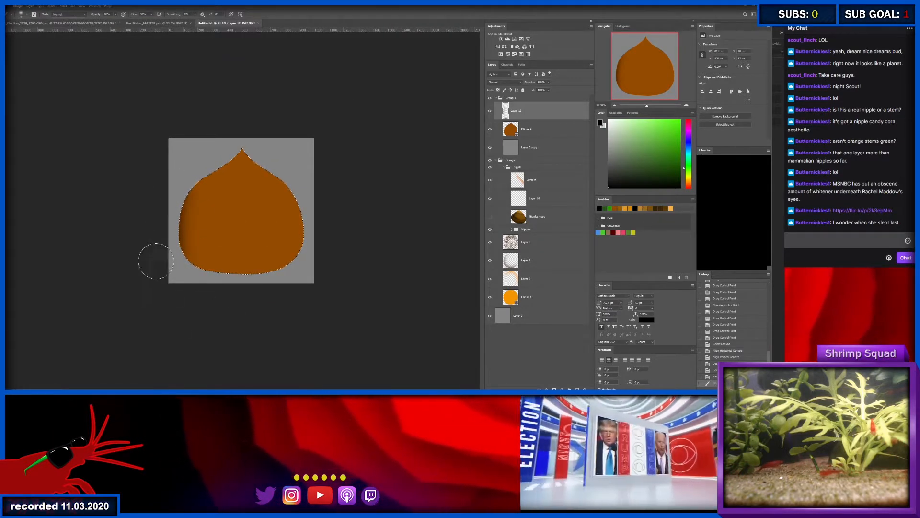
{"action": "mouse_move", "coordinate": [154, 261]}
{"action": "left_mouse_down"}
{"action": "mouse_move", "coordinate": [196, 288]}
{"action": "mouse_move", "coordinate": [339, 307]}
{"action": "left_mouse_up"}
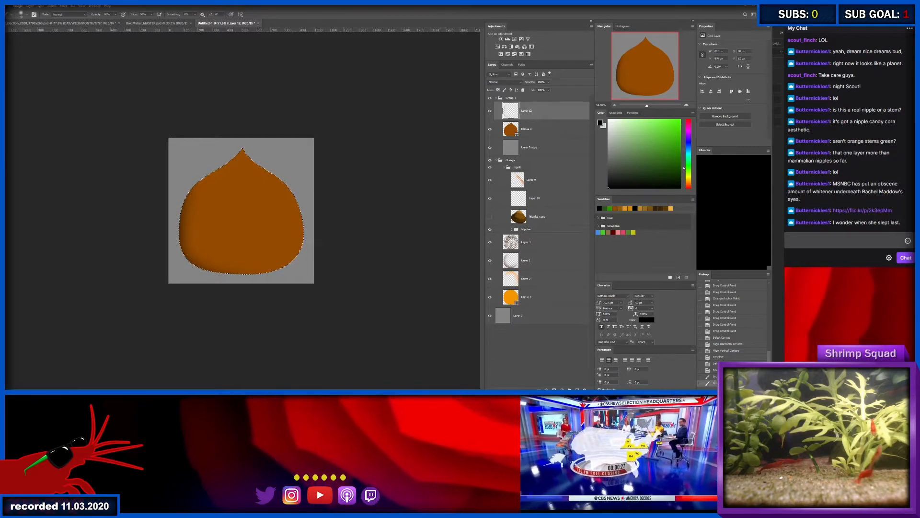
{"action": "key", "text": "ctrl+h"}
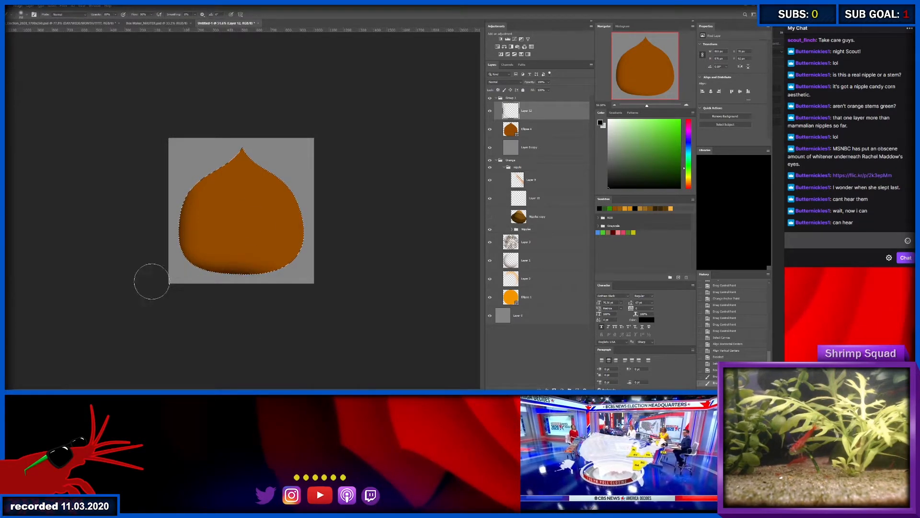
- Deepen the black shading on the lower left side and underside of the brown shape with a larger soft brush
{"action": "left_click_drag", "start_coordinate": [152, 282], "coordinate": [148, 260]}
{"action": "mouse_move", "coordinate": [148, 260]}
{"action": "left_mouse_down"}
{"action": "mouse_move", "coordinate": [181, 291]}
{"action": "mouse_move", "coordinate": [176, 266]}
{"action": "left_mouse_up"}
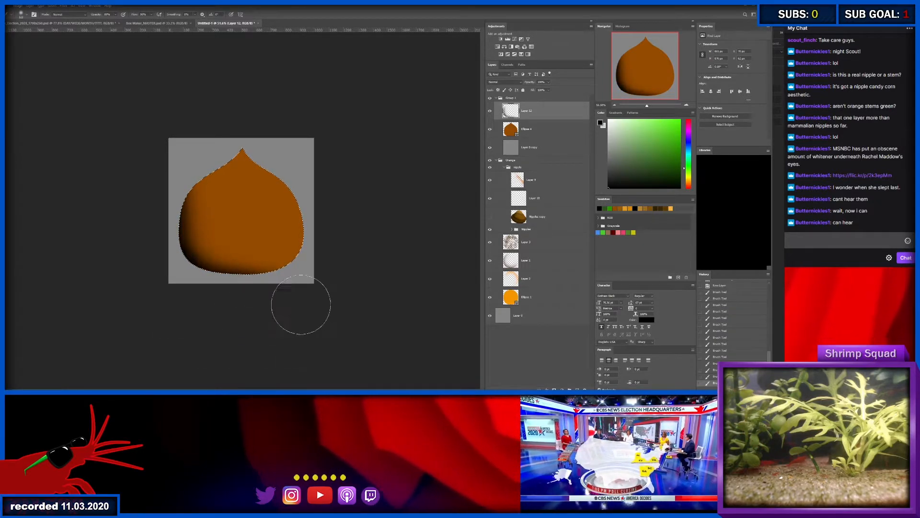
{"action": "left_click_drag", "start_coordinate": [301, 304], "coordinate": [311, 298]}
{"action": "left_click_drag", "start_coordinate": [157, 249], "coordinate": [177, 276]}
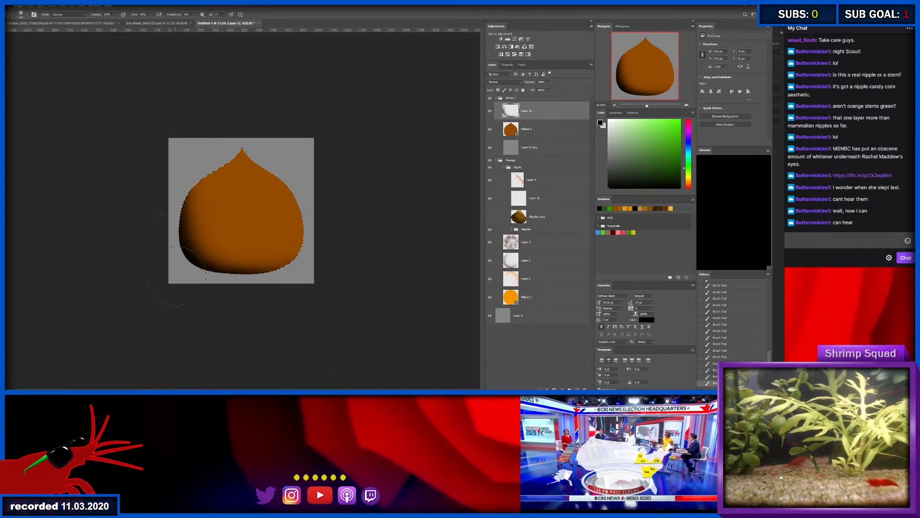
{"action": "mouse_move", "coordinate": [180, 150]}
{"action": "left_mouse_down"}
{"action": "mouse_move", "coordinate": [161, 190]}
{"action": "mouse_move", "coordinate": [144, 289]}
{"action": "left_mouse_up"}
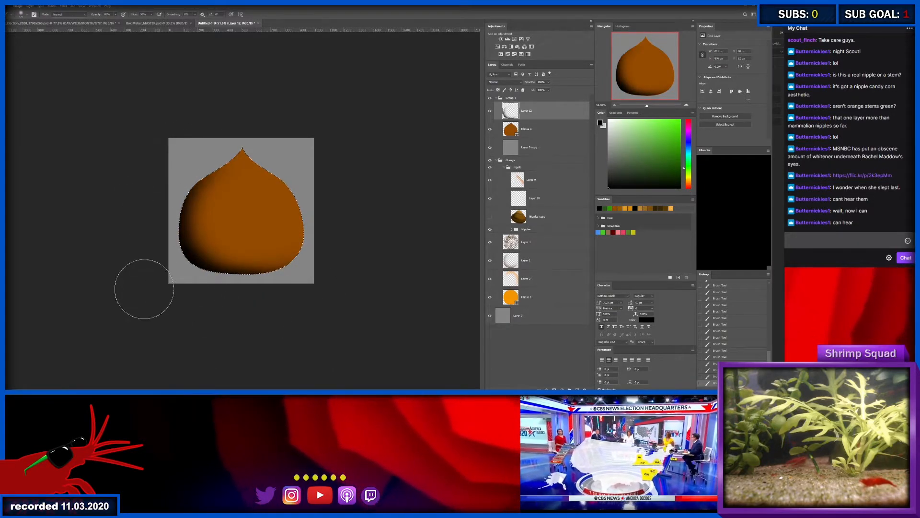
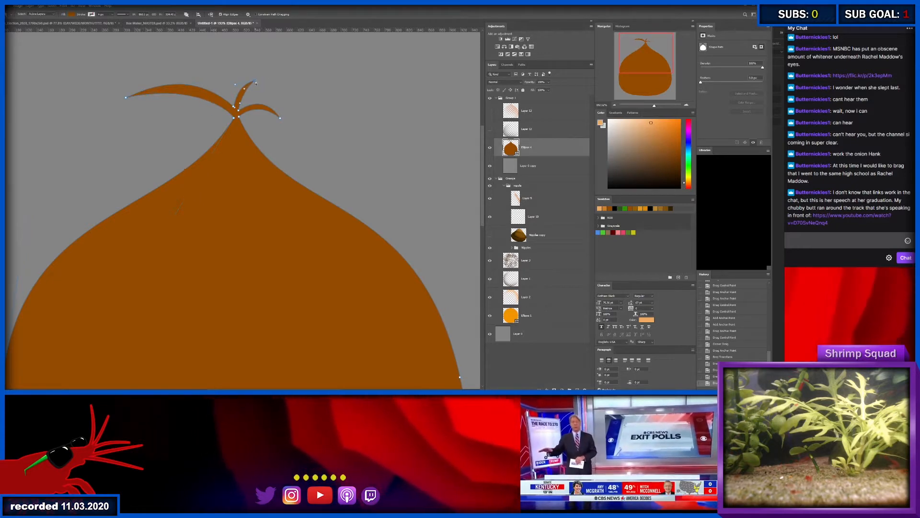
- Lengthen the upright and right-hand sprouts at the tip of the brown shape and arch the right-hand one
{"action": "left_click_drag", "start_coordinate": [254, 80], "coordinate": [227, 56]}
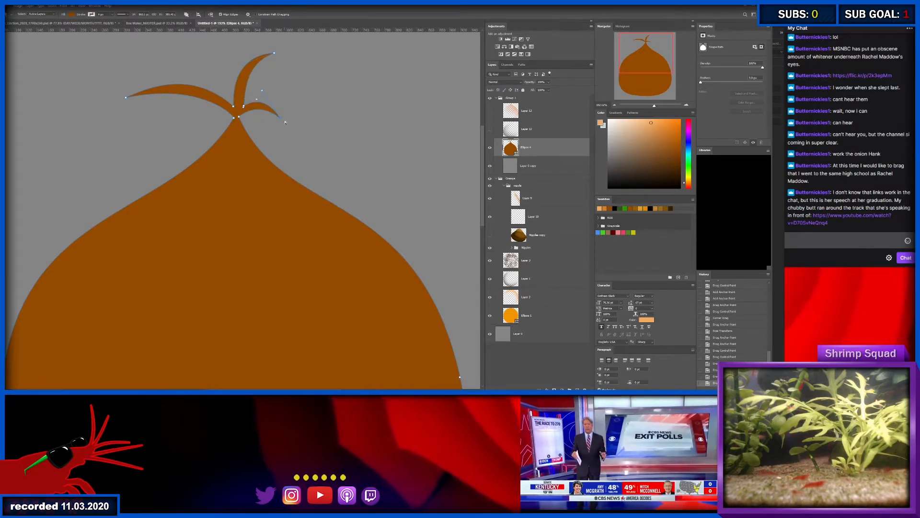
{"action": "left_click_drag", "start_coordinate": [330, 124], "coordinate": [329, 121]}
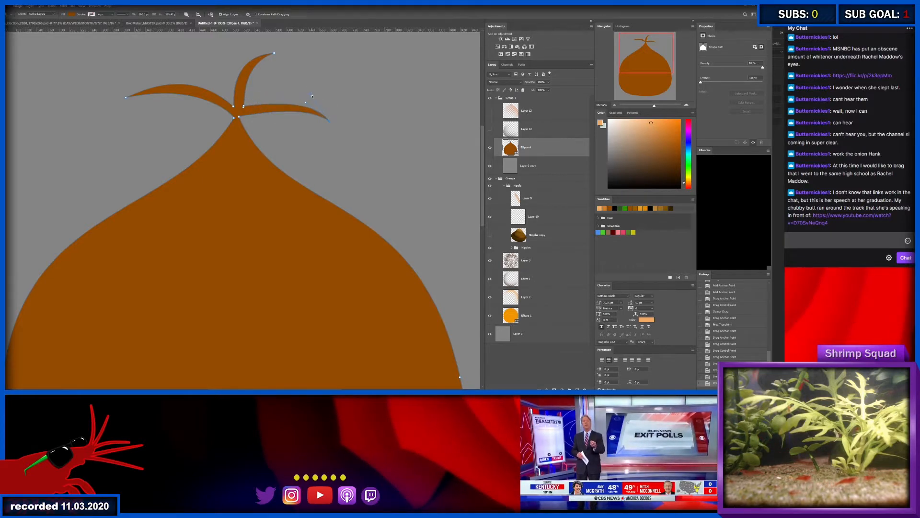
{"action": "left_click_drag", "start_coordinate": [283, 67], "coordinate": [281, 64]}
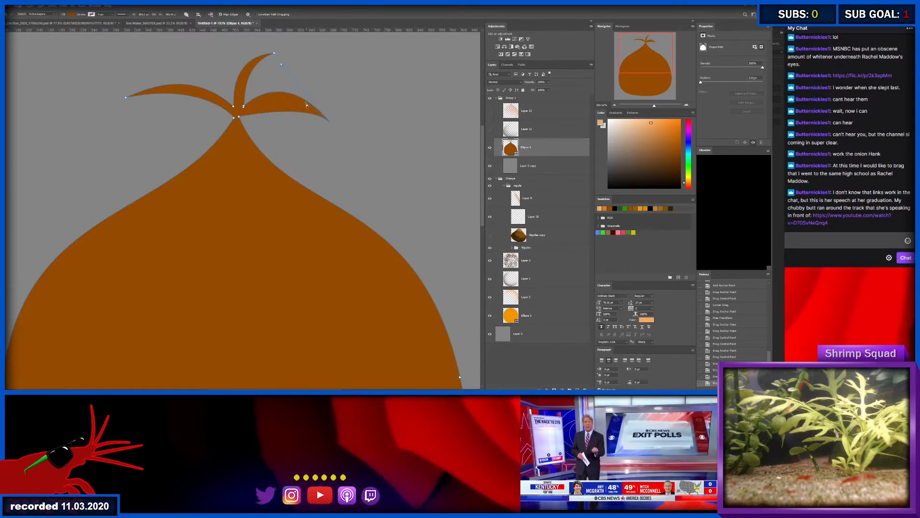
{"action": "left_click_drag", "start_coordinate": [276, 79], "coordinate": [275, 77]}
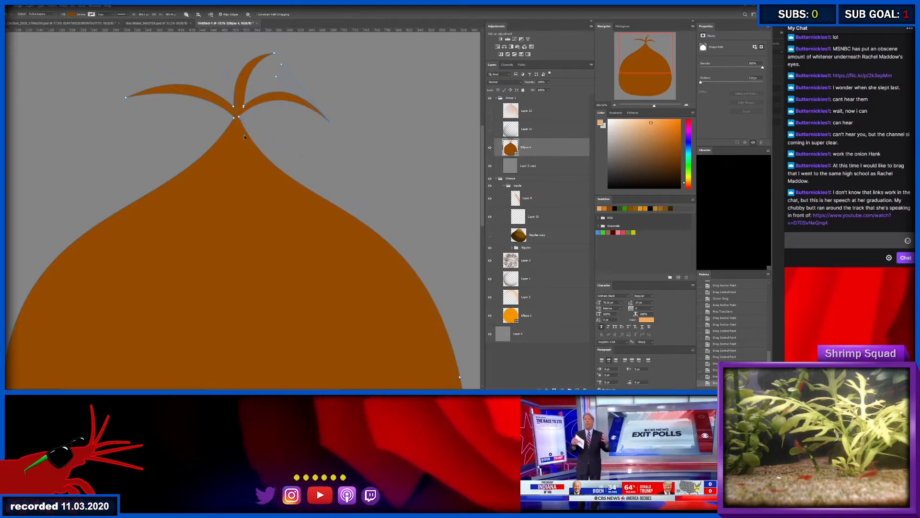
- Adjust the curve handles on both sides of the neck below the sprouts so the neck narrows and runs more vertically
{"action": "left_click_drag", "start_coordinate": [244, 137], "coordinate": [239, 119]}
{"action": "key", "text": "ctrl+z"}
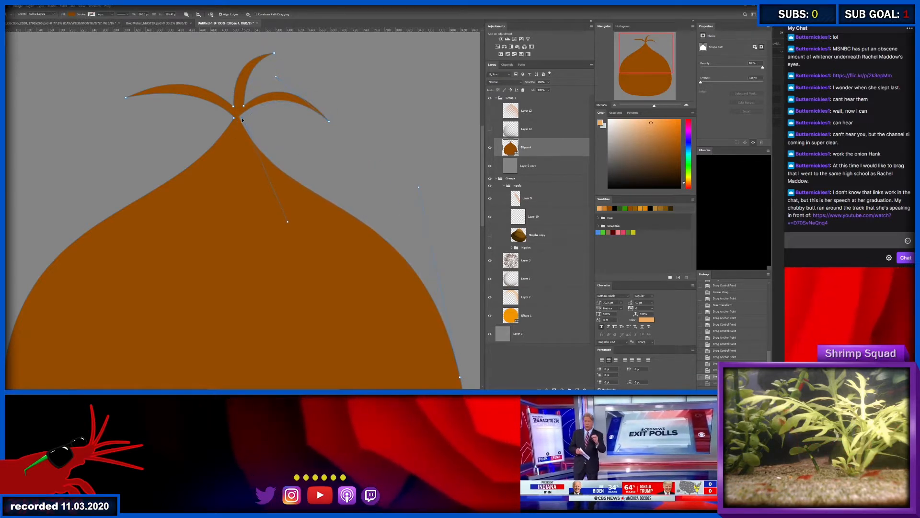
{"action": "key", "text": "z"}
{"action": "left_click_drag", "start_coordinate": [255, 136], "coordinate": [232, 131]}
{"action": "left_click_drag", "start_coordinate": [226, 94], "coordinate": [274, 100]}
{"action": "key", "text": "a"}
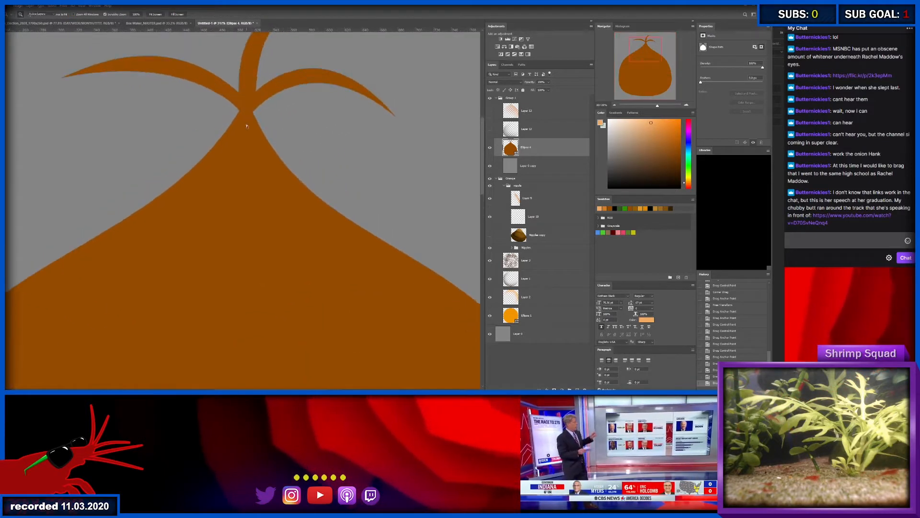
{"action": "left_click", "coordinate": [240, 109]}
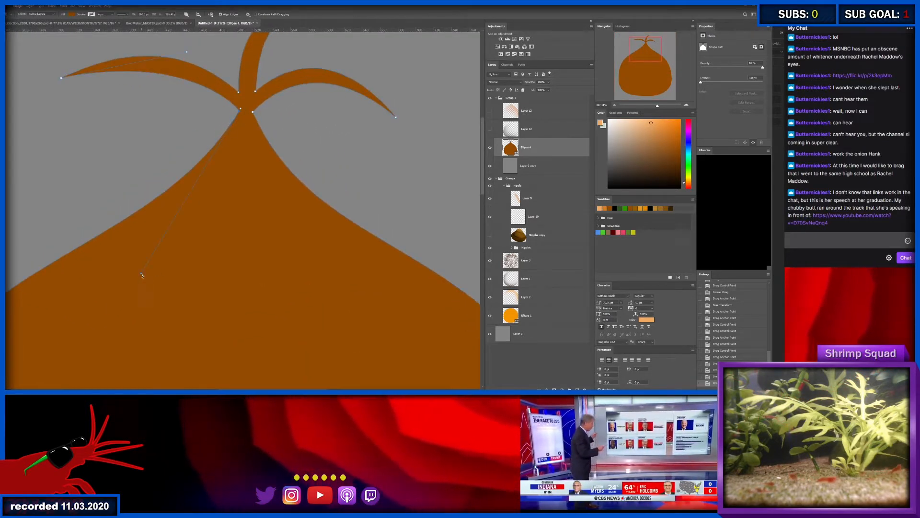
{"action": "left_click_drag", "start_coordinate": [140, 273], "coordinate": [217, 228]}
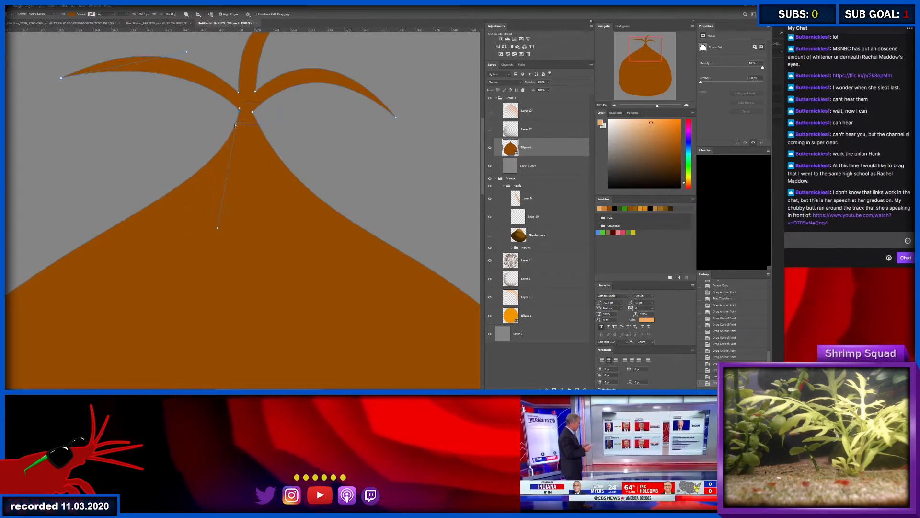
{"action": "left_click", "coordinate": [252, 111]}
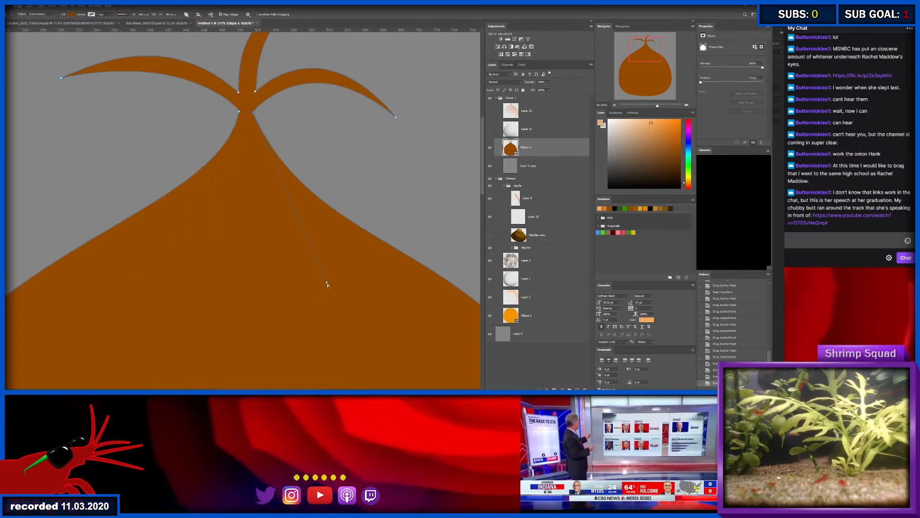
{"action": "left_click_drag", "start_coordinate": [326, 283], "coordinate": [273, 244]}
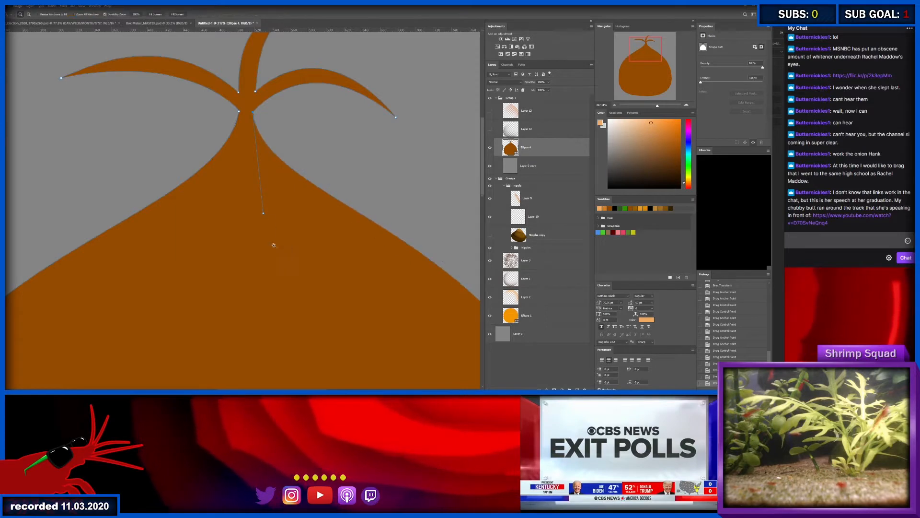
- Add an empty layer directly above the brown shape
{"action": "scroll", "coordinate": [265, 240], "scroll_direction": "down", "scroll_amount": 16}
{"action": "scroll", "coordinate": [244, 234], "scroll_direction": "up", "scroll_amount": 1}
{"action": "scroll", "coordinate": [248, 123], "scroll_direction": "up", "scroll_amount": 10}
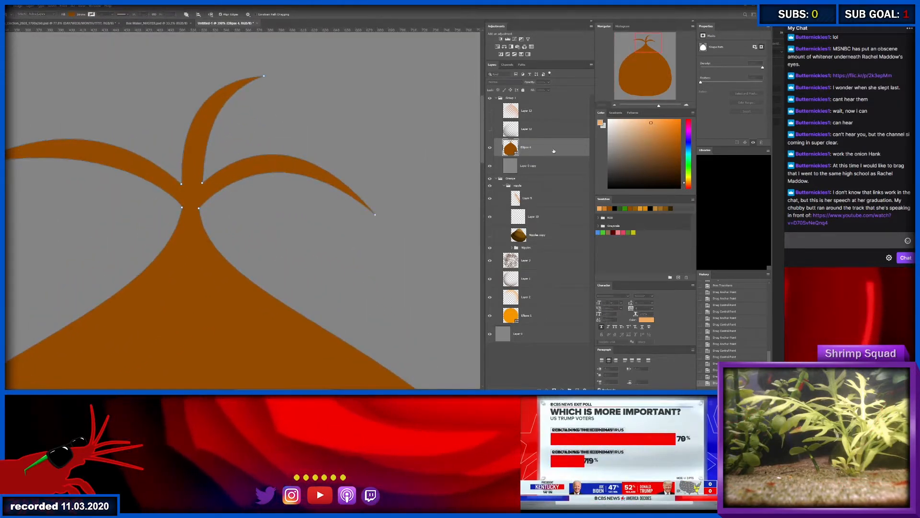
{"action": "key", "text": "ctrl+shift+alt+n"}
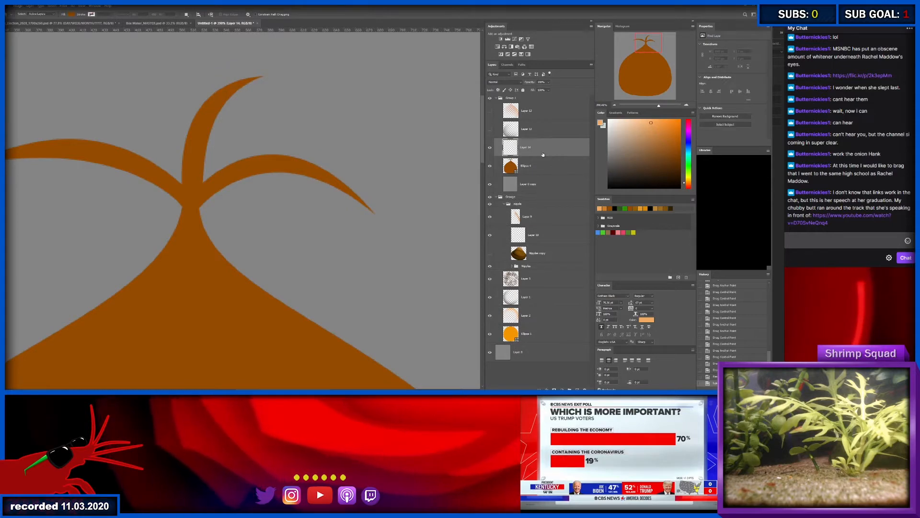
- Try to mask the empty layer with the brown shape's outline
{"action": "key", "text": "z"}
{"action": "left_click_drag", "start_coordinate": [236, 131], "coordinate": [219, 130]}
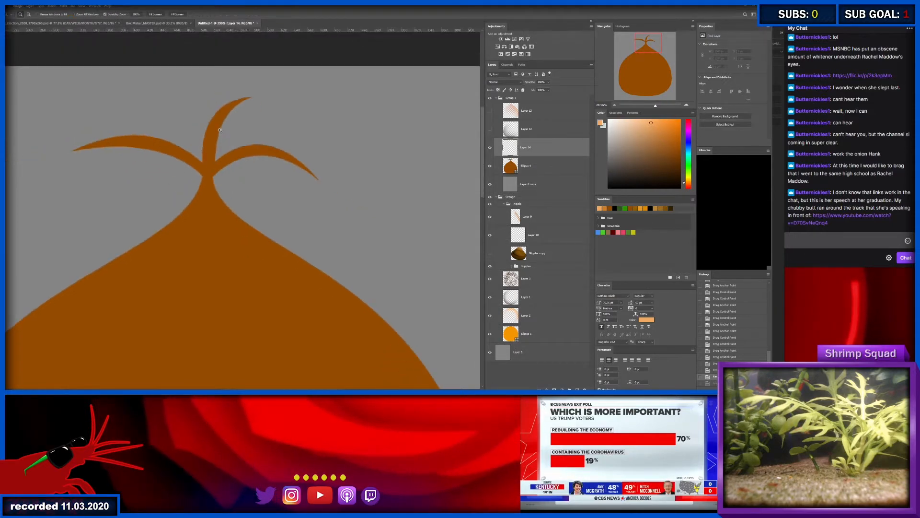
{"action": "left_click", "coordinate": [210, 177]}
{"action": "key", "text": "a"}
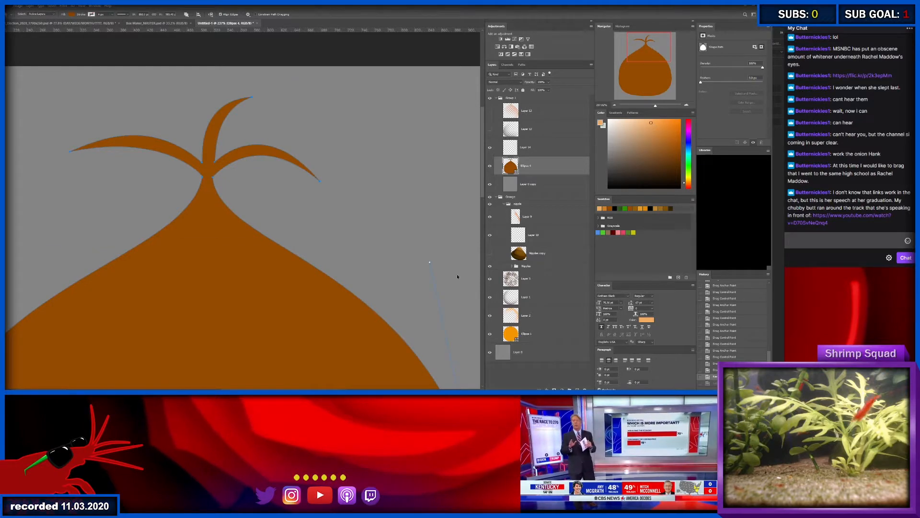
{"action": "left_click", "coordinate": [552, 145]}
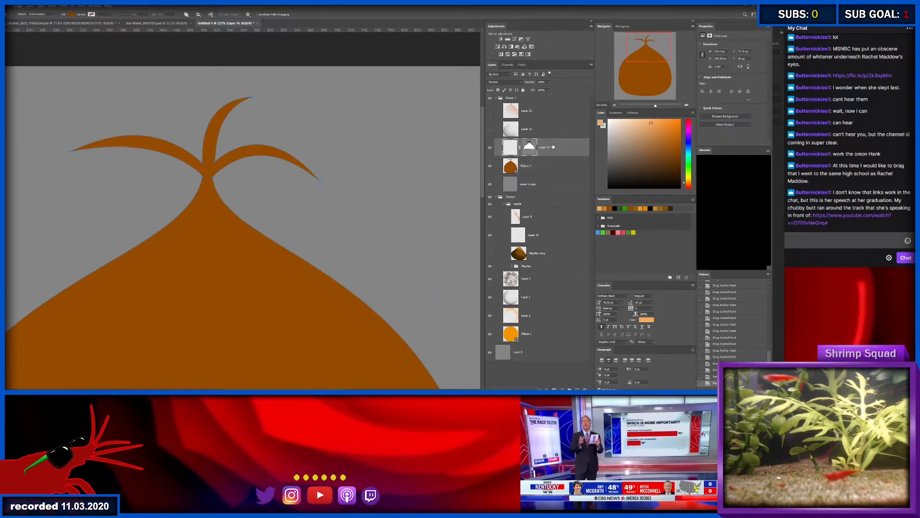
- Duplicate the brown shape's layer and delete the body's anchor points from the copy, leaving only the sprouts
{"action": "left_click", "coordinate": [558, 173]}
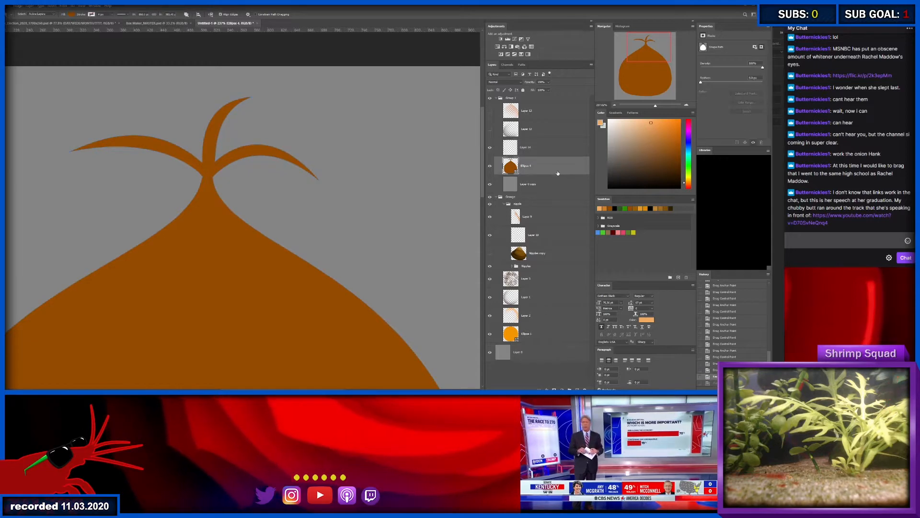
{"action": "key", "text": "ctrl+j"}
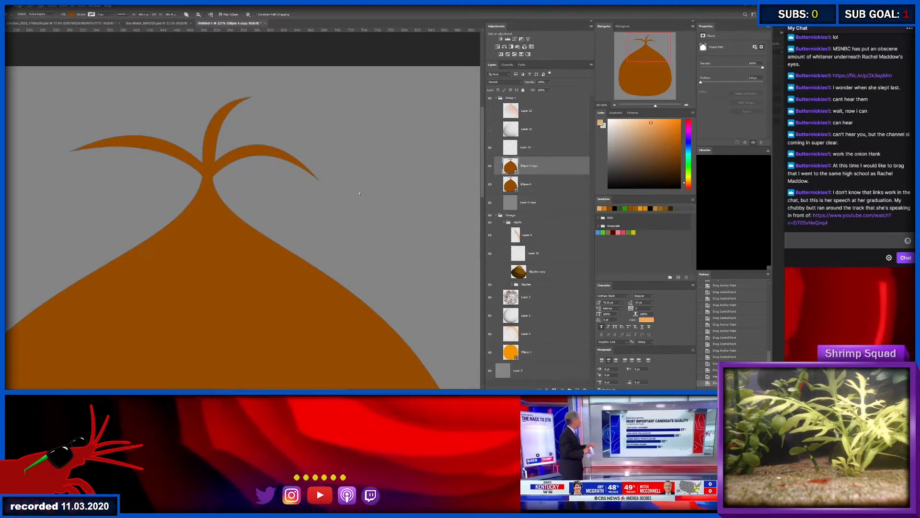
{"action": "left_click_drag", "start_coordinate": [310, 203], "coordinate": [278, 204]}
{"action": "key", "text": "a"}
{"action": "left_click_drag", "start_coordinate": [410, 184], "coordinate": [96, 319]}
{"action": "key", "text": "Delete"}
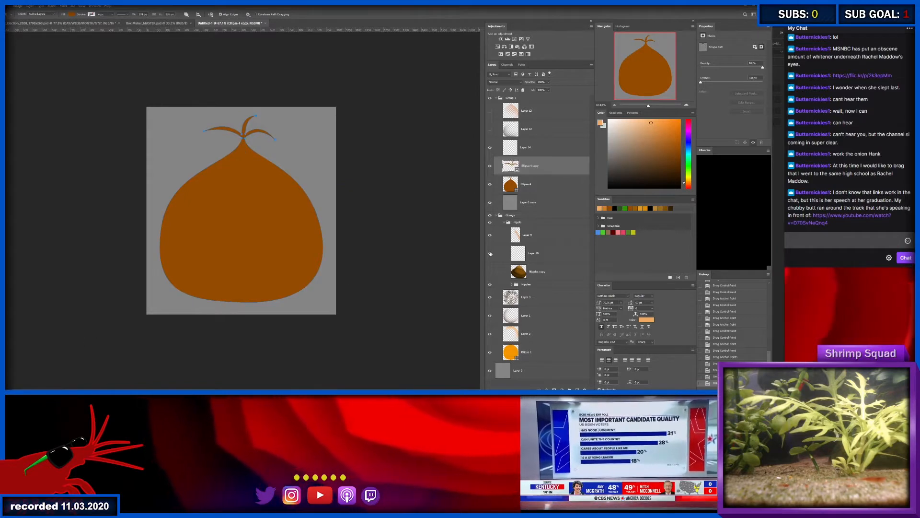
- Recolor the sprout copy a darker brown and place its layer beneath the original brown shape
{"action": "key", "text": "v"}
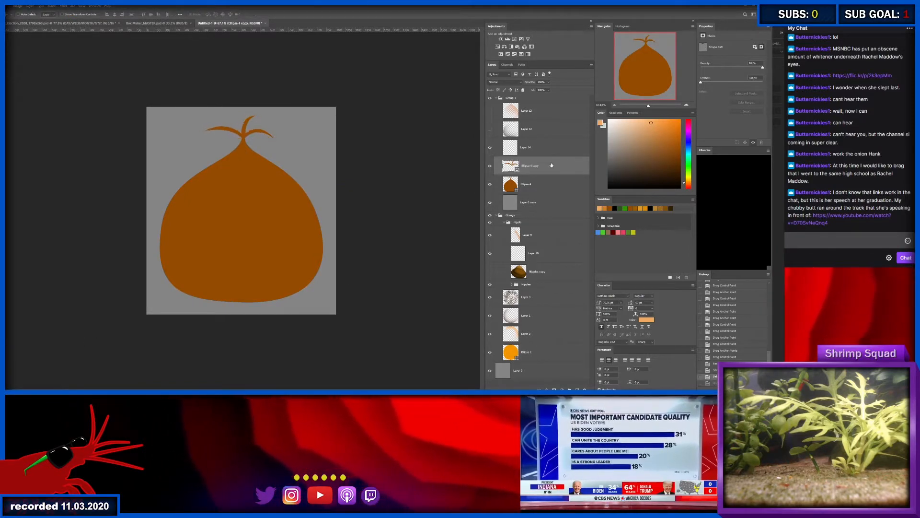
{"action": "scroll", "coordinate": [245, 116], "scroll_direction": "up", "scroll_amount": 5}
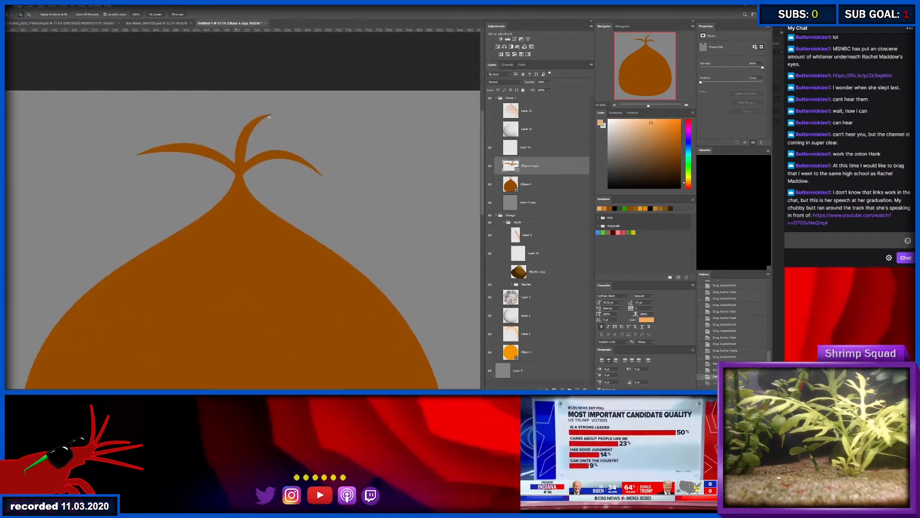
{"action": "double_click", "coordinate": [517, 171]}
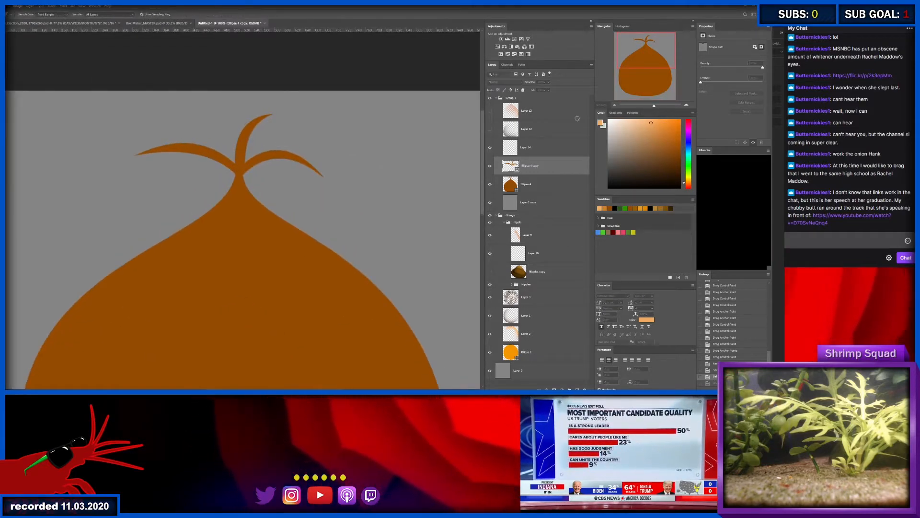
{"action": "left_click", "coordinate": [637, 103]}
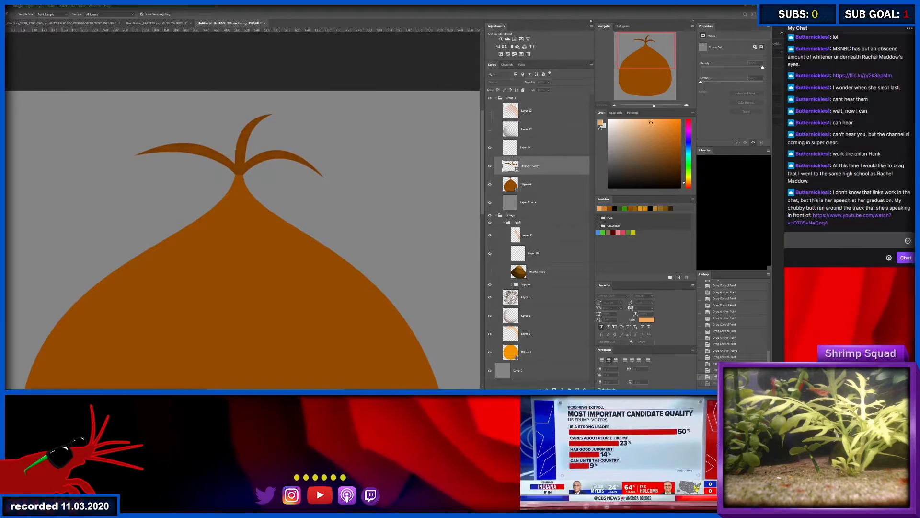
{"action": "left_click", "coordinate": [651, 92]}
{"action": "left_click_drag", "start_coordinate": [551, 173], "coordinate": [550, 192]}
- Reshape the middle sprout of the dark copy into a short pointed leaf leaning left behind the upright sprout
{"action": "mouse_move", "coordinate": [177, 142]}
{"action": "left_mouse_down"}
{"action": "mouse_move", "coordinate": [212, 142]}
{"action": "mouse_move", "coordinate": [183, 142]}
{"action": "left_mouse_up"}
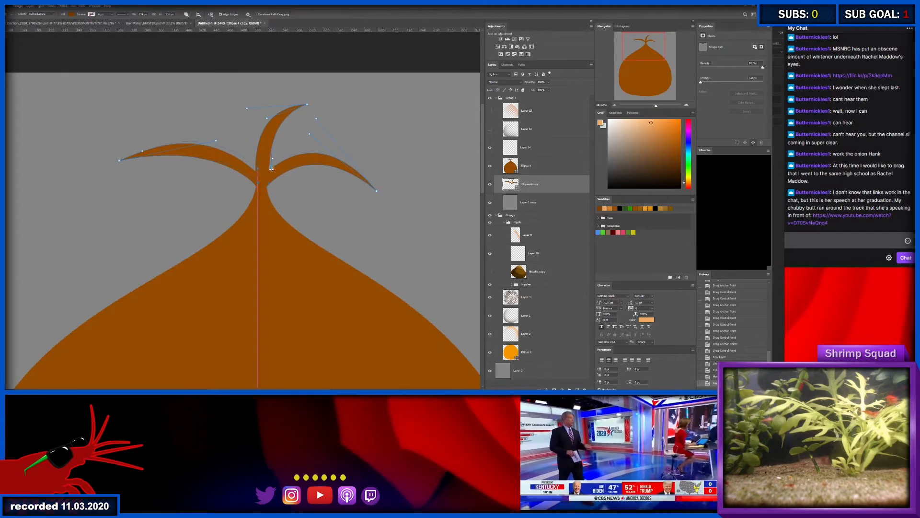
{"action": "left_click_drag", "start_coordinate": [271, 169], "coordinate": [274, 170]}
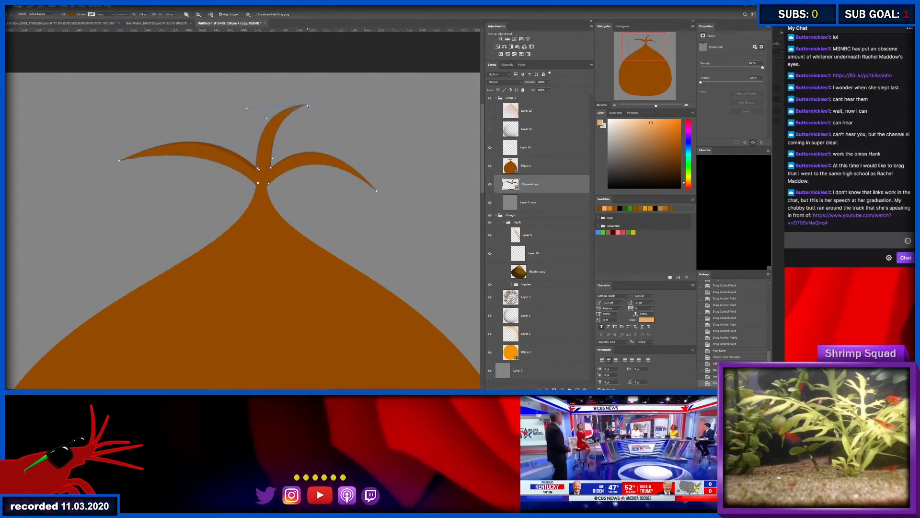
{"action": "left_click_drag", "start_coordinate": [247, 117], "coordinate": [263, 129]}
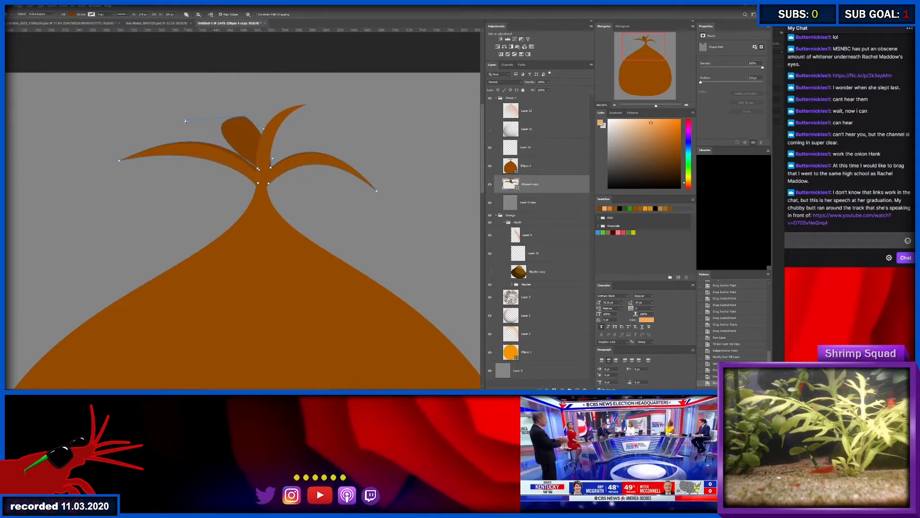
{"action": "left_click_drag", "start_coordinate": [185, 121], "coordinate": [222, 125]}
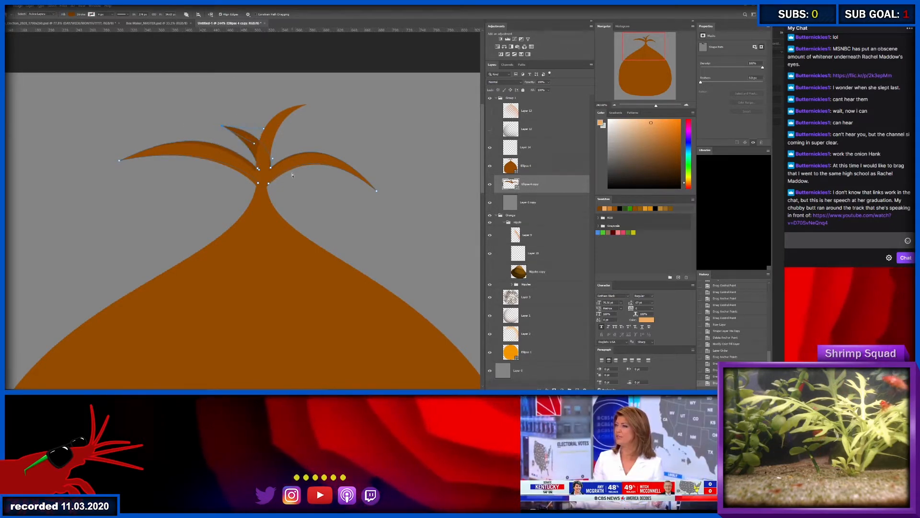
- Raise the right-hand sprout of the dark copy into the gap between the upright and right front sprouts
{"action": "left_click", "coordinate": [376, 194]}
{"action": "left_click_drag", "start_coordinate": [377, 192], "coordinate": [340, 152]}
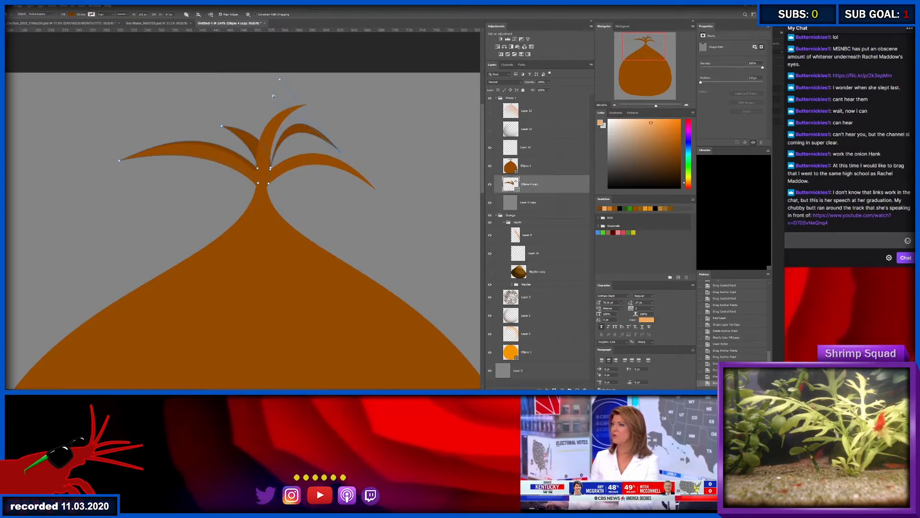
{"action": "mouse_move", "coordinate": [281, 153]}
{"action": "left_mouse_down"}
{"action": "mouse_move", "coordinate": [286, 88]}
{"action": "mouse_move", "coordinate": [277, 89]}
{"action": "mouse_move", "coordinate": [287, 131]}
{"action": "mouse_move", "coordinate": [321, 141]}
{"action": "mouse_move", "coordinate": [270, 163]}
{"action": "left_mouse_up"}
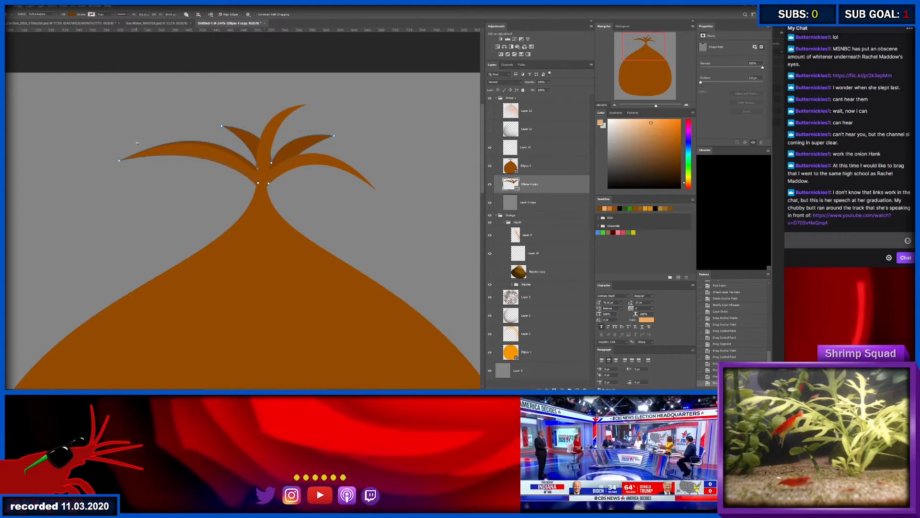
- Raise the dark copy's left sprout above the front one, and shift its middle sprout closer to the upright sprout
{"action": "left_click_drag", "start_coordinate": [142, 140], "coordinate": [150, 136]}
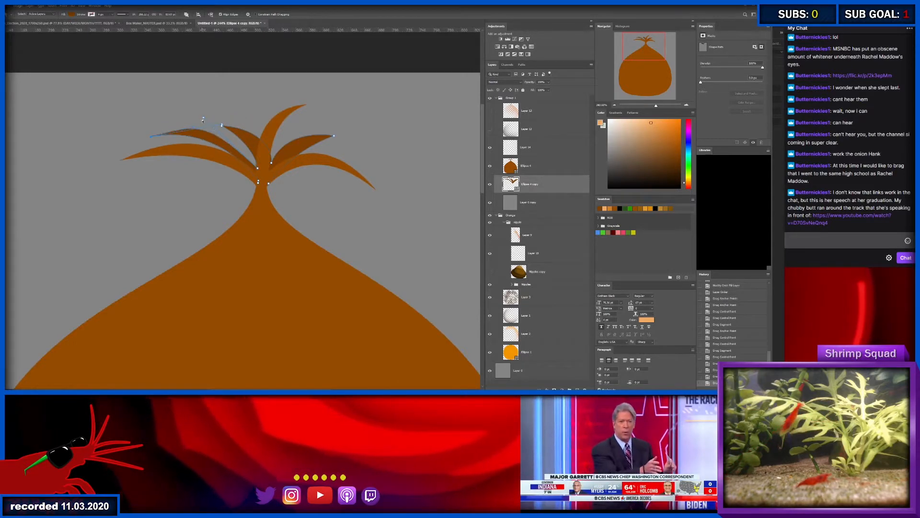
{"action": "left_click_drag", "start_coordinate": [245, 141], "coordinate": [241, 134]}
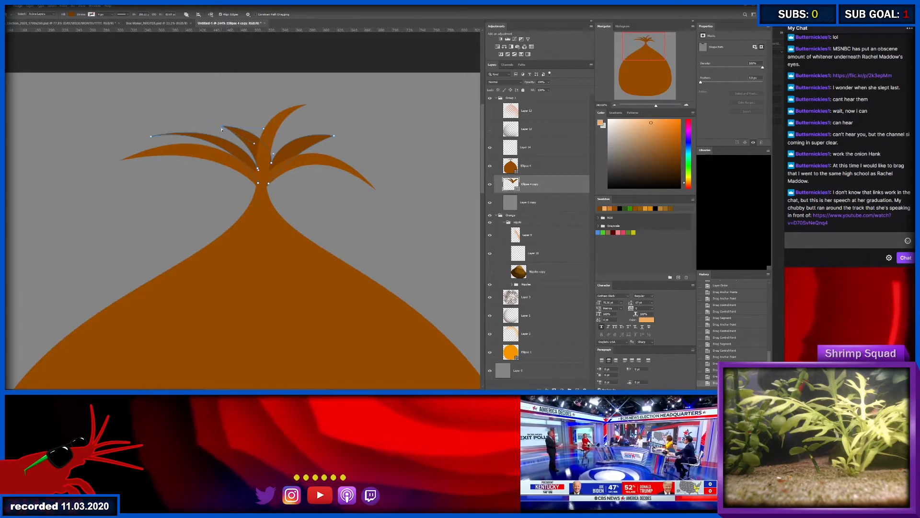
{"action": "left_click_drag", "start_coordinate": [224, 125], "coordinate": [272, 120]}
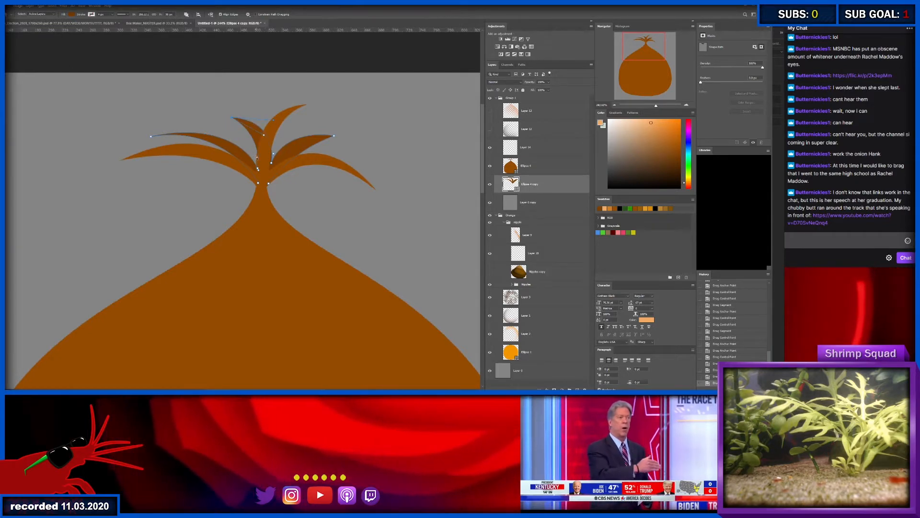
{"action": "scroll", "coordinate": [256, 156], "scroll_direction": "up", "scroll_amount": 5}
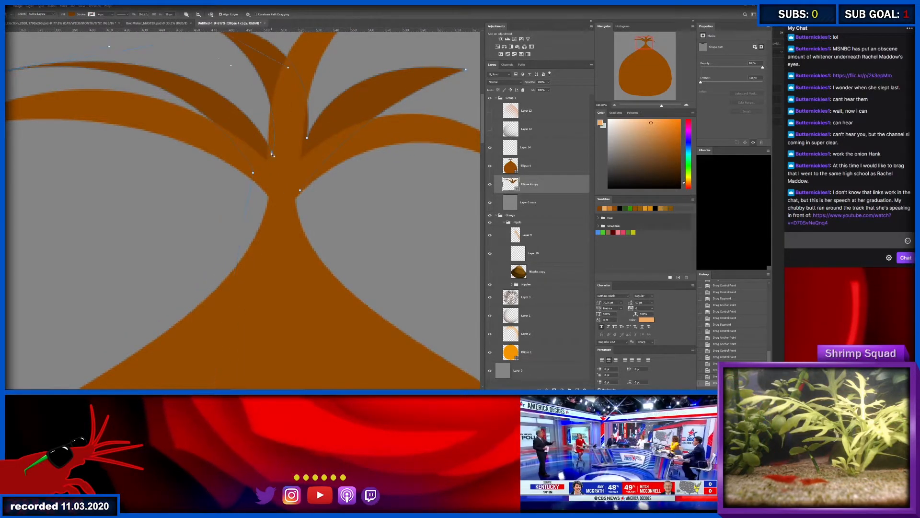
{"action": "left_click_drag", "start_coordinate": [259, 146], "coordinate": [281, 160]}
- Widen the onion's neck by shifting the left neck anchor point of the front brown shape outward and slightly down
{"action": "key", "text": "ctrl+space"}
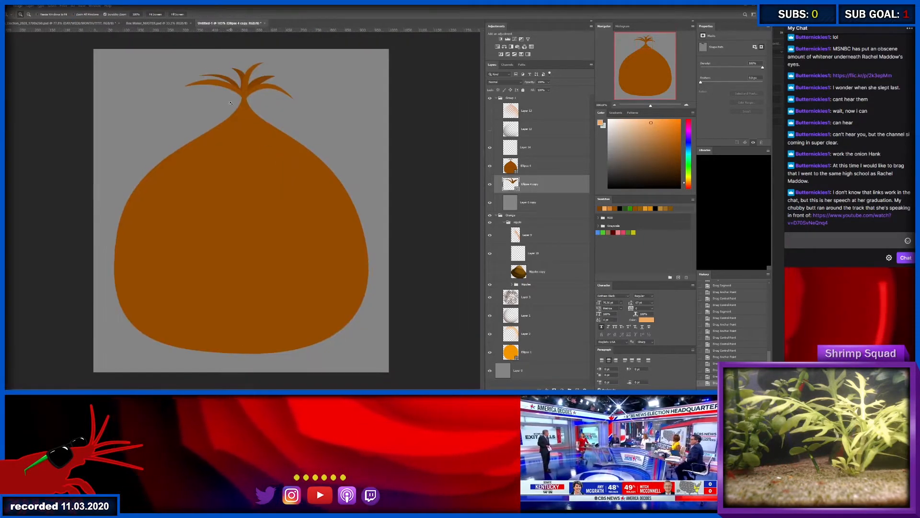
{"action": "left_click_drag", "start_coordinate": [236, 97], "coordinate": [263, 96]}
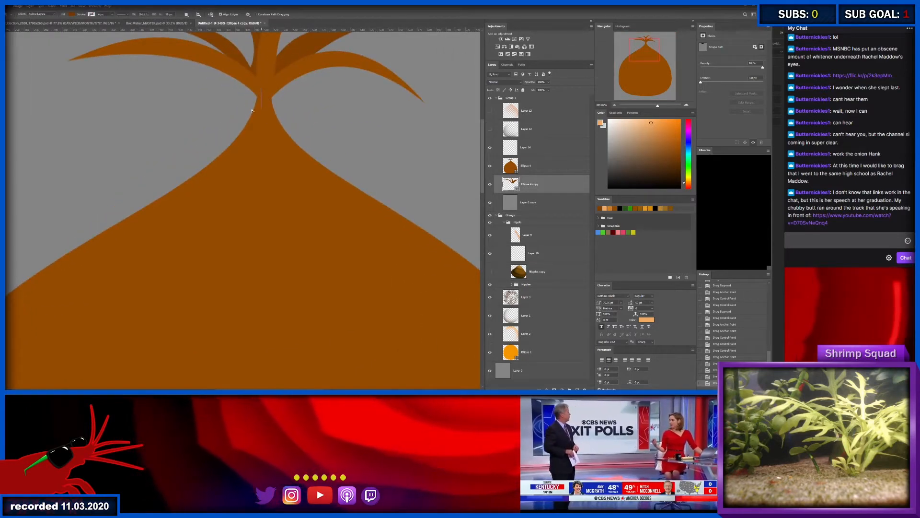
{"action": "left_click", "coordinate": [526, 165]}
{"action": "left_click_drag", "start_coordinate": [265, 92], "coordinate": [249, 104]}
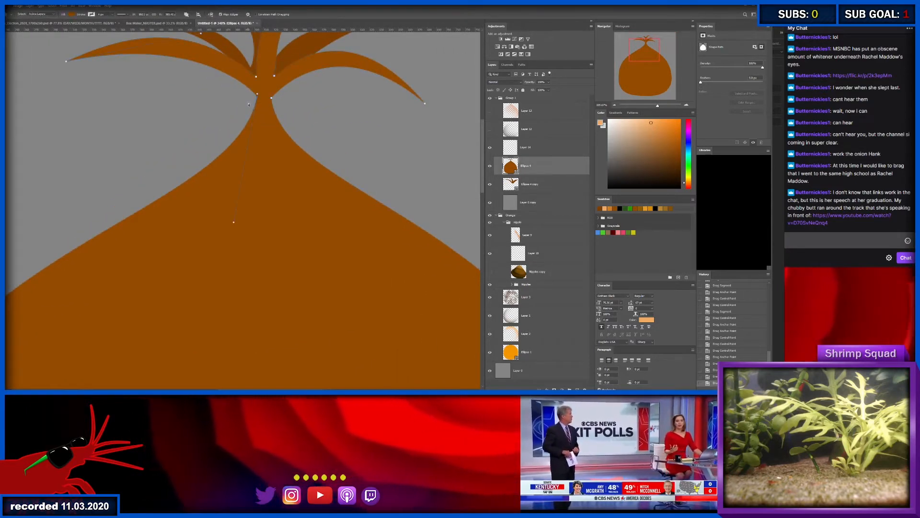
{"action": "key", "text": "shift+Left"}
{"action": "key", "text": "shift+Left"}
{"action": "key", "text": "shift+Right"}
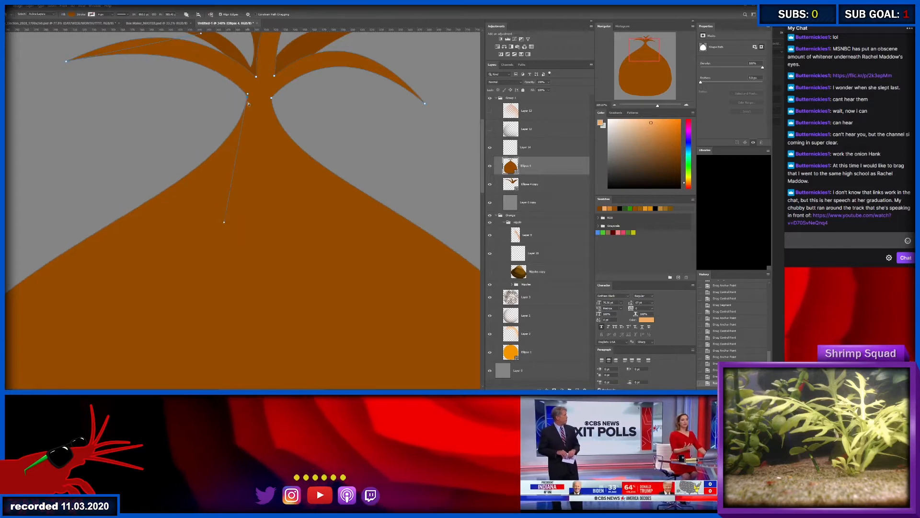
{"action": "key", "text": "Down"}
{"action": "key", "text": "Down"}
{"action": "key", "text": "Down"}
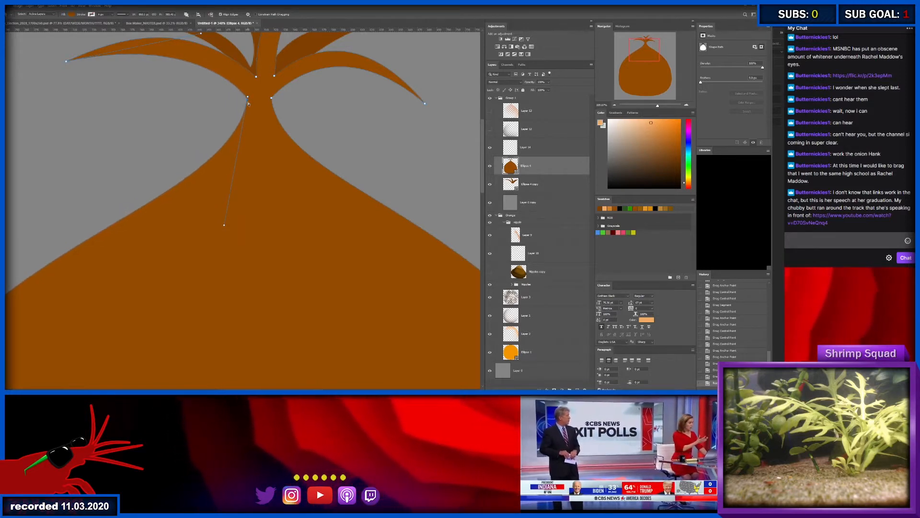
{"action": "key", "text": "z"}
{"action": "left_click_drag", "start_coordinate": [240, 106], "coordinate": [203, 108]}
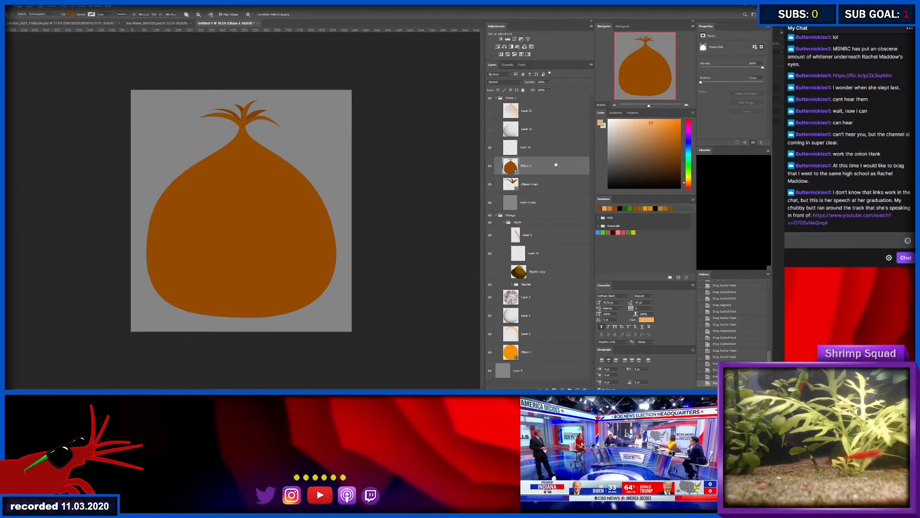
- Turn on the onion's dark shading layer and compare it with and without the orange highlight layer above, leaving the highlight hidden
{"action": "left_click", "coordinate": [490, 129]}
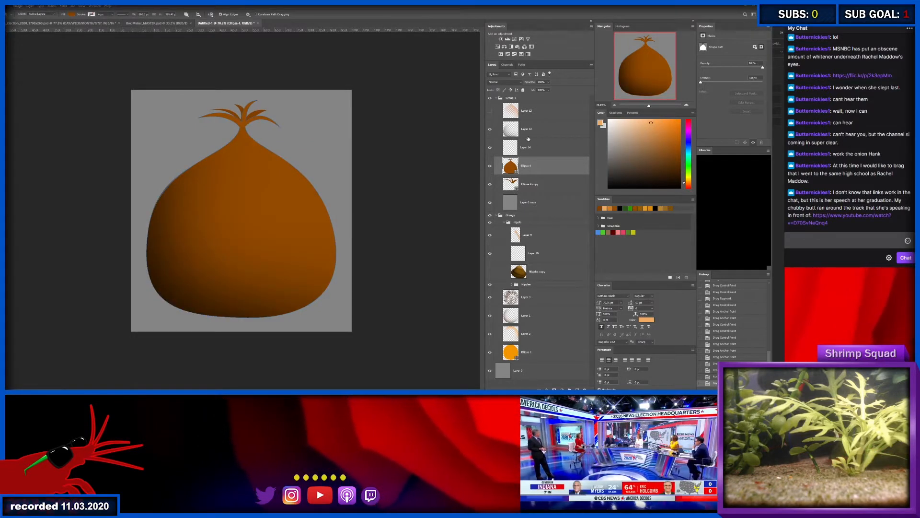
{"action": "left_click", "coordinate": [489, 109]}
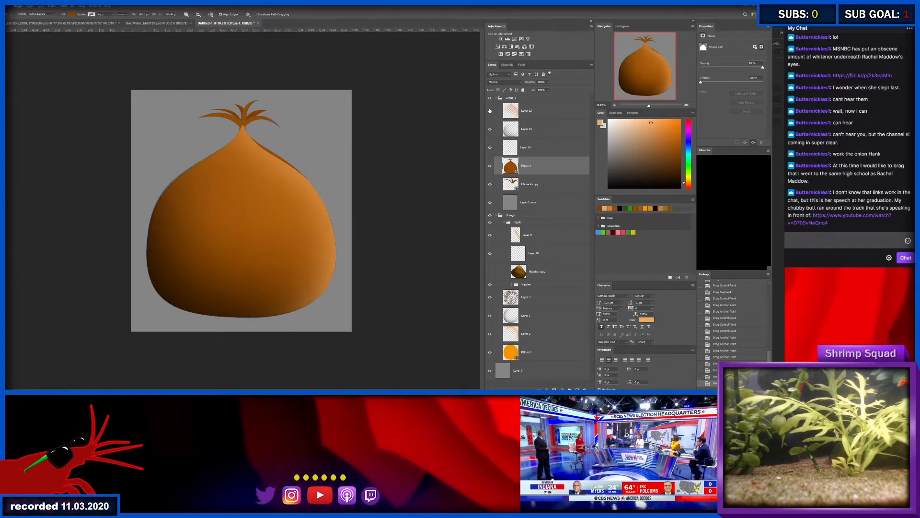
{"action": "left_click", "coordinate": [489, 111]}
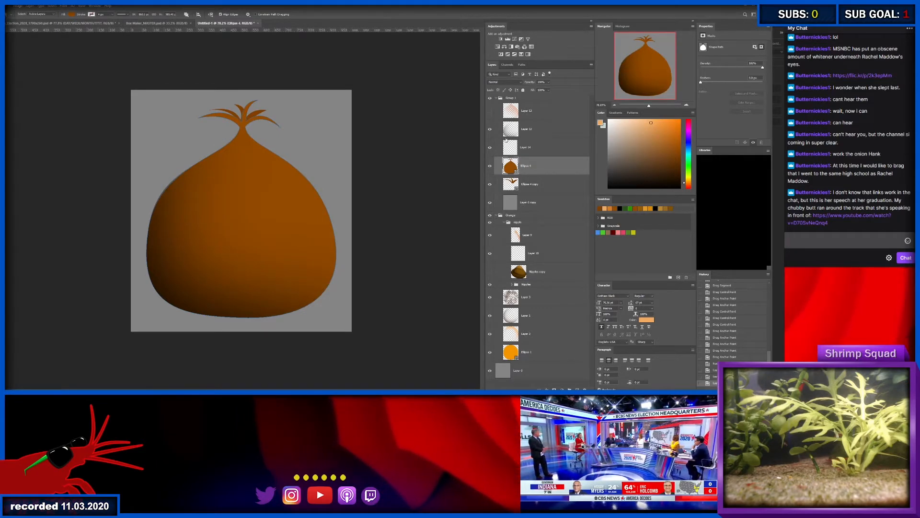
{"action": "left_click", "coordinate": [516, 127]}
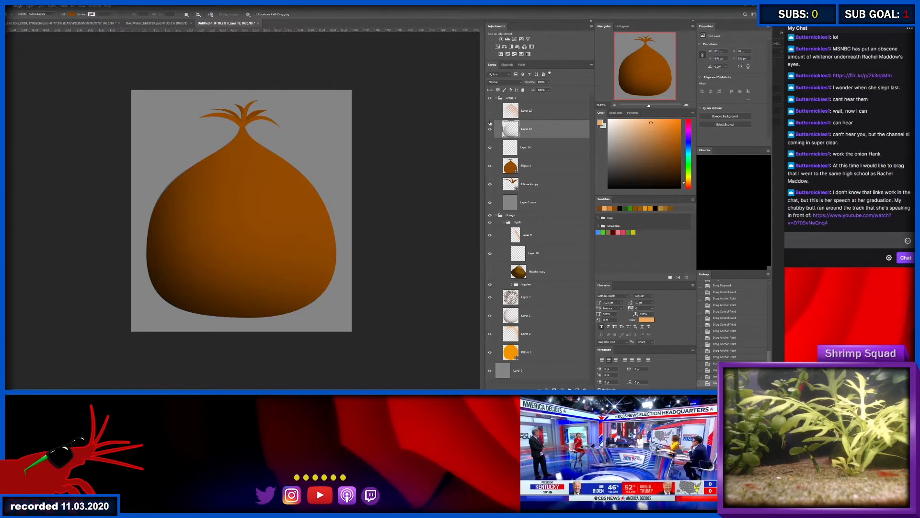
{"action": "left_click", "coordinate": [490, 128]}
{"action": "left_click", "coordinate": [491, 129]}
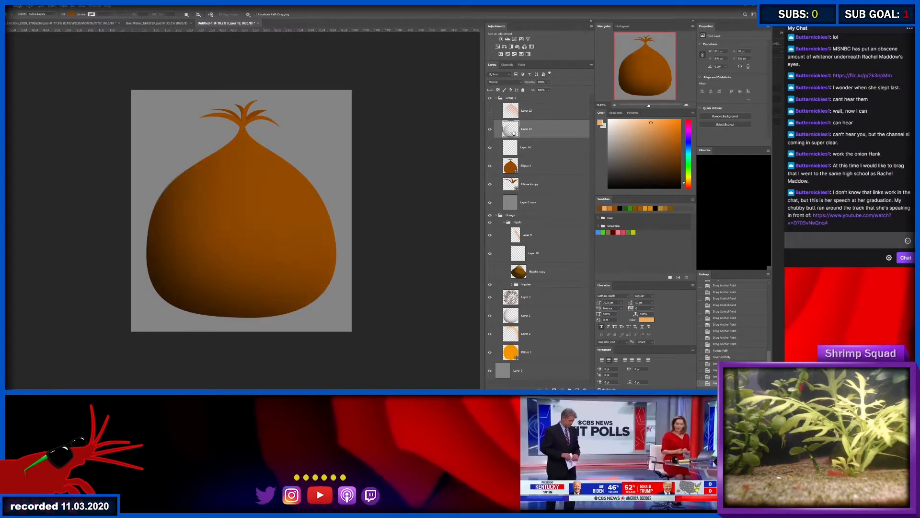
- Enlarge the dark shading layer slightly up and to the left so it covers the onion's left edge
{"action": "key", "text": "ctrl+t"}
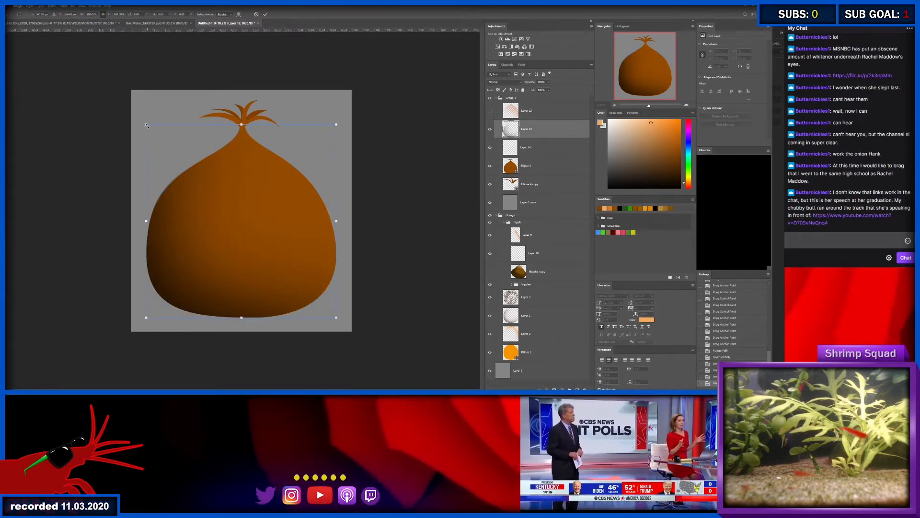
{"action": "left_click_drag", "start_coordinate": [146, 124], "coordinate": [146, 123]}
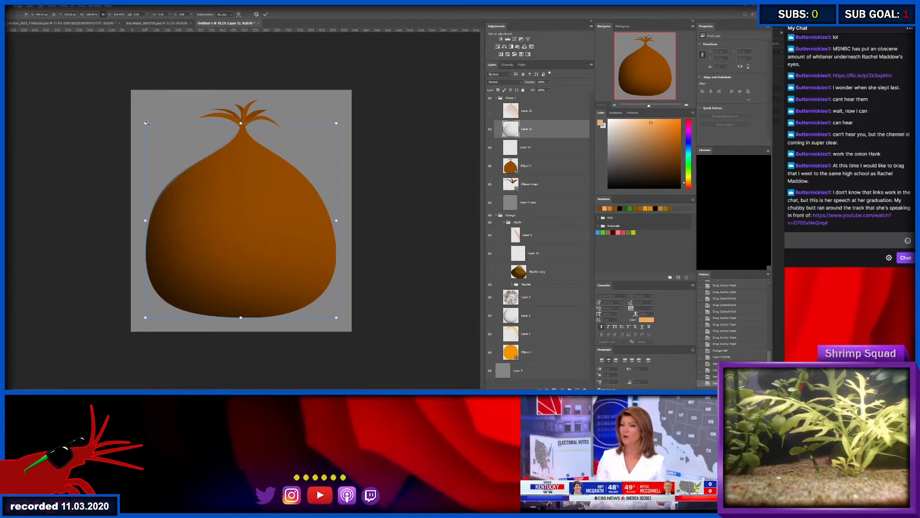
{"action": "key", "text": "Return"}
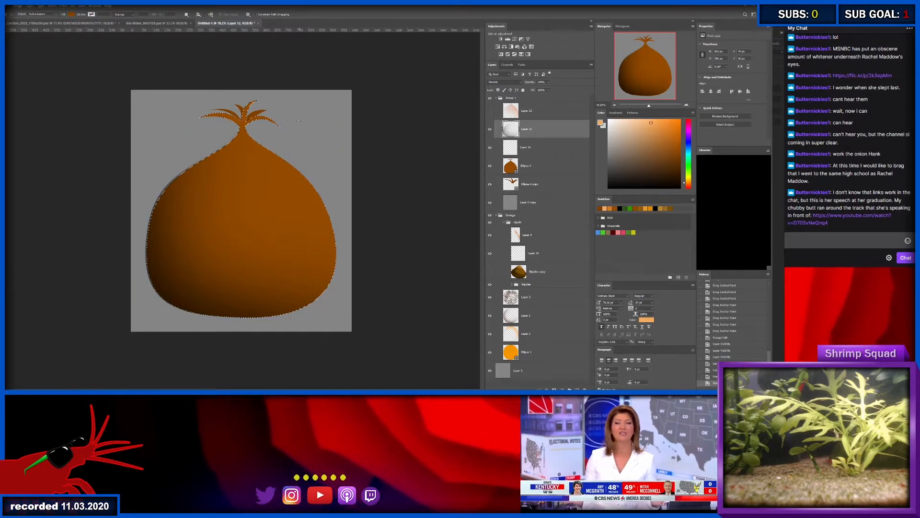
- Clear the shading that spills outside the front brown shape's outline, and delete the hidden orange highlight layer above it
{"action": "left_click", "coordinate": [511, 166], "text": "ctrl"}
{"action": "key", "text": "m"}
{"action": "key", "text": "ctrl+shift+i"}
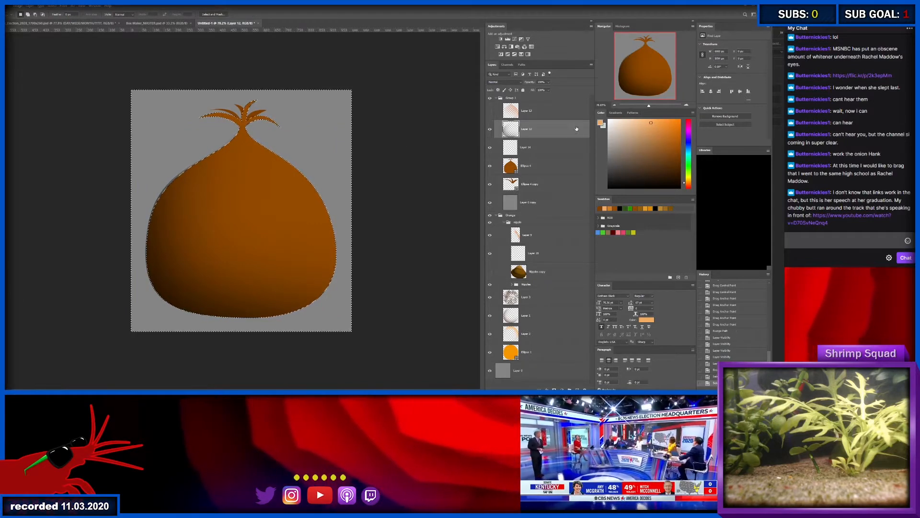
{"action": "key", "text": "Delete"}
{"action": "key", "text": "ctrl+d"}
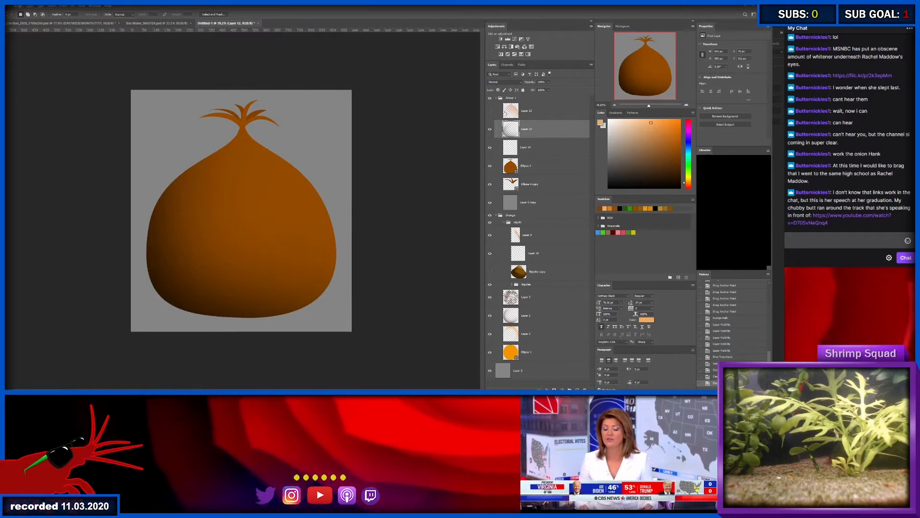
{"action": "left_click", "coordinate": [528, 110]}
{"action": "key", "text": "Delete"}
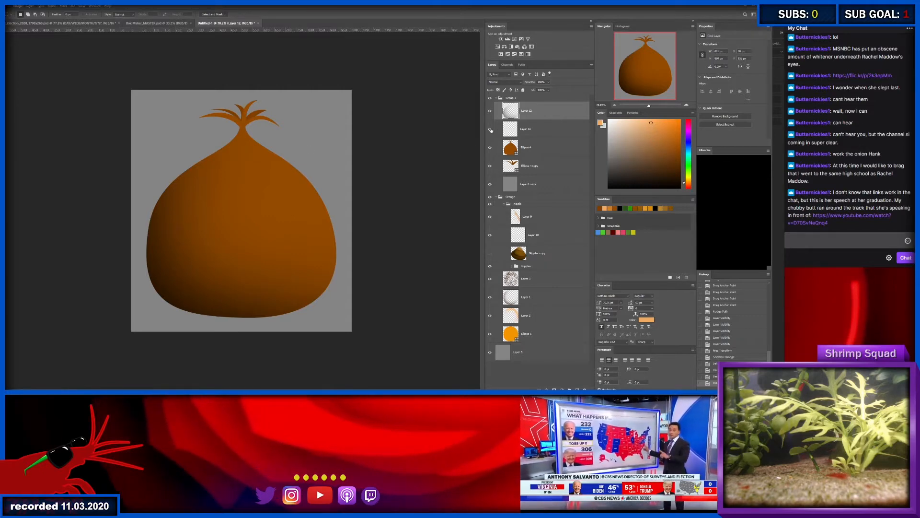
- Brush a soft orange highlight along the onion's right side on the empty layer, confined to the onion's outline
{"action": "left_click", "coordinate": [530, 130]}
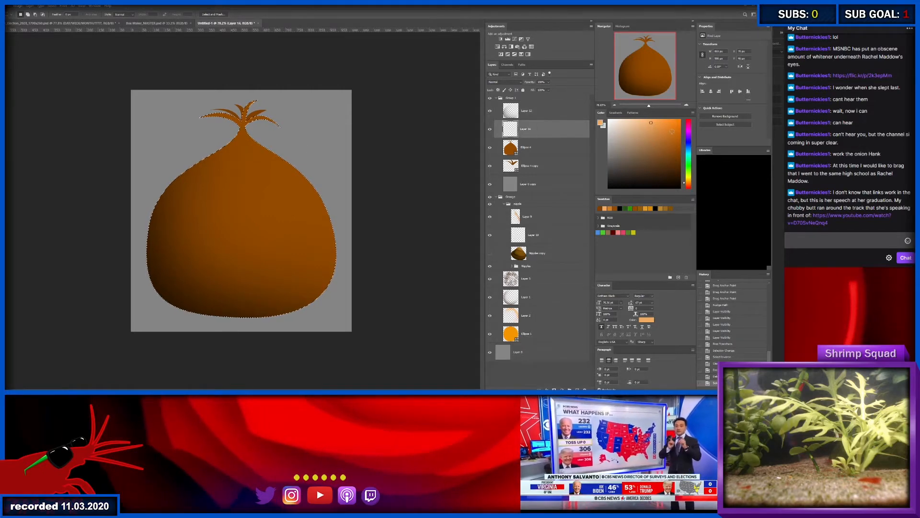
{"action": "key", "text": "b"}
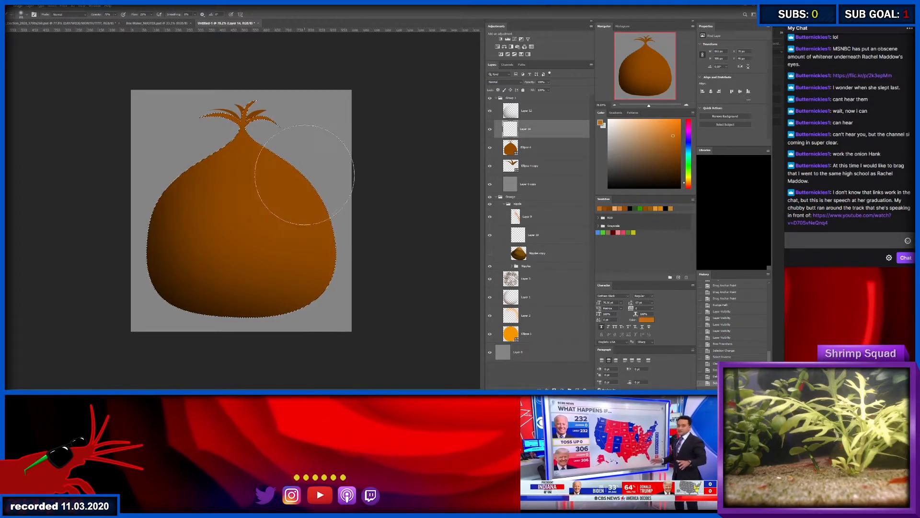
{"action": "mouse_move", "coordinate": [306, 175]}
{"action": "left_mouse_down"}
{"action": "mouse_move", "coordinate": [284, 176]}
{"action": "mouse_move", "coordinate": [280, 154]}
{"action": "mouse_move", "coordinate": [258, 207]}
{"action": "mouse_move", "coordinate": [282, 168]}
{"action": "mouse_move", "coordinate": [292, 201]}
{"action": "left_mouse_up"}
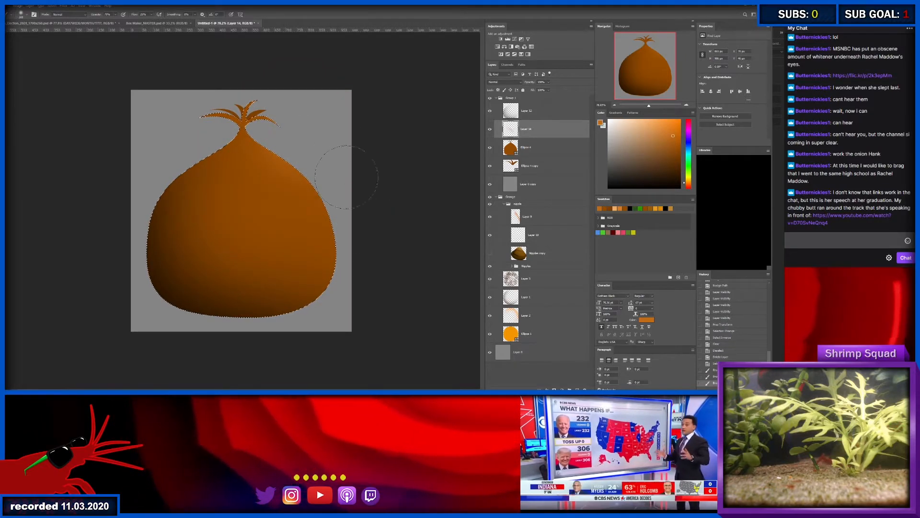
{"action": "mouse_move", "coordinate": [346, 177]}
{"action": "left_mouse_down"}
{"action": "mouse_move", "coordinate": [377, 330]}
{"action": "mouse_move", "coordinate": [325, 168]}
{"action": "mouse_move", "coordinate": [283, 129]}
{"action": "mouse_move", "coordinate": [336, 182]}
{"action": "left_mouse_up"}
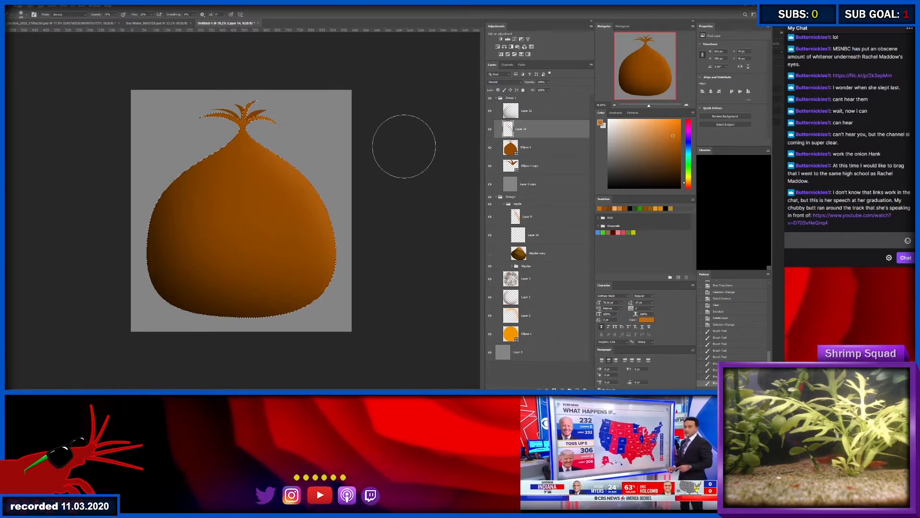
- Paint a soft pale-orange highlight across the onion's upper shoulder below the neck on a new layer, with adjusted brush opacity
{"action": "key", "text": "ctrl+alt+shift+n"}
{"action": "left_click", "coordinate": [652, 128]}
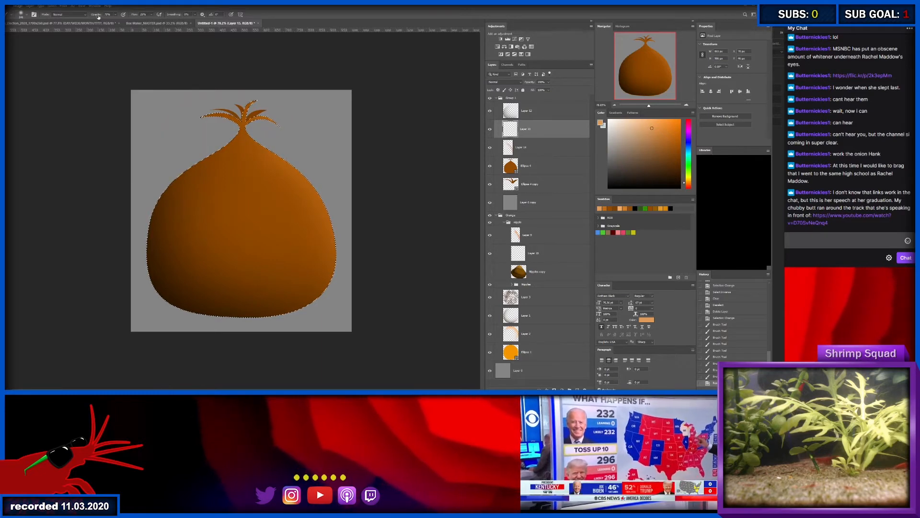
{"action": "mouse_move", "coordinate": [99, 16]}
{"action": "left_mouse_down"}
{"action": "mouse_move", "coordinate": [86, 17]}
{"action": "mouse_move", "coordinate": [133, 17]}
{"action": "left_mouse_up"}
{"action": "mouse_move", "coordinate": [212, 160]}
{"action": "left_mouse_down"}
{"action": "mouse_move", "coordinate": [183, 161]}
{"action": "mouse_move", "coordinate": [243, 136]}
{"action": "mouse_move", "coordinate": [184, 161]}
{"action": "mouse_move", "coordinate": [231, 141]}
{"action": "left_mouse_up"}
{"action": "mouse_move", "coordinate": [211, 152]}
{"action": "left_mouse_down"}
{"action": "mouse_move", "coordinate": [232, 145]}
{"action": "mouse_move", "coordinate": [226, 169]}
{"action": "mouse_move", "coordinate": [235, 142]}
{"action": "left_mouse_up"}
{"action": "left_click_drag", "start_coordinate": [230, 168], "coordinate": [235, 138]}
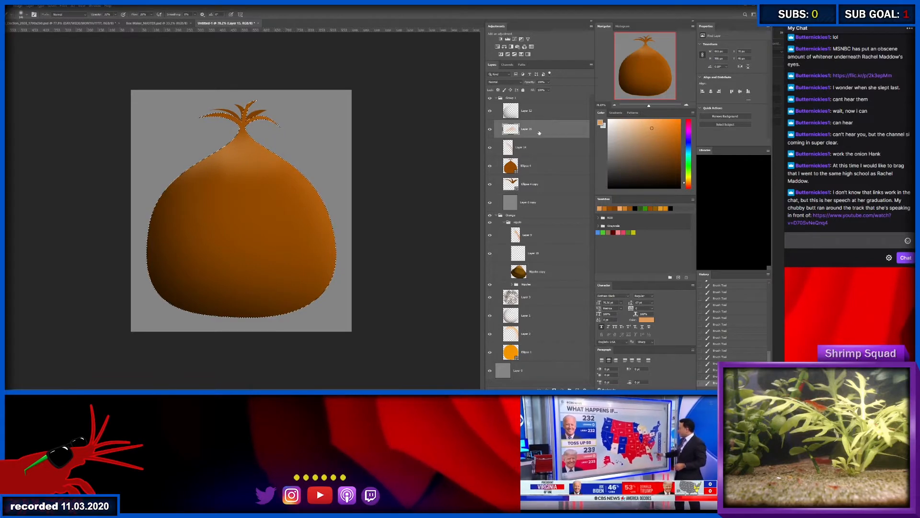
- Brush soft black shadows along the left and upright front sprouts near their base on a new layer
{"action": "key", "text": "ctrl+alt+shift+n"}
{"action": "left_click_drag", "start_coordinate": [239, 109], "coordinate": [297, 115]}
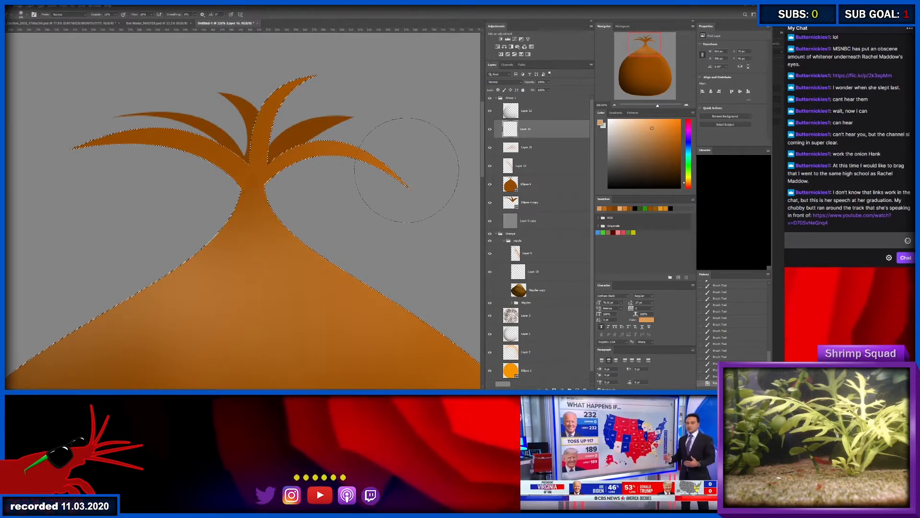
{"action": "key", "text": "d"}
{"action": "mouse_move", "coordinate": [180, 185]}
{"action": "left_mouse_down"}
{"action": "mouse_move", "coordinate": [140, 177]}
{"action": "mouse_move", "coordinate": [166, 260]}
{"action": "left_mouse_up"}
{"action": "mouse_move", "coordinate": [88, 163]}
{"action": "left_mouse_down"}
{"action": "mouse_move", "coordinate": [156, 161]}
{"action": "mouse_move", "coordinate": [199, 179]}
{"action": "mouse_move", "coordinate": [218, 199]}
{"action": "left_mouse_up"}
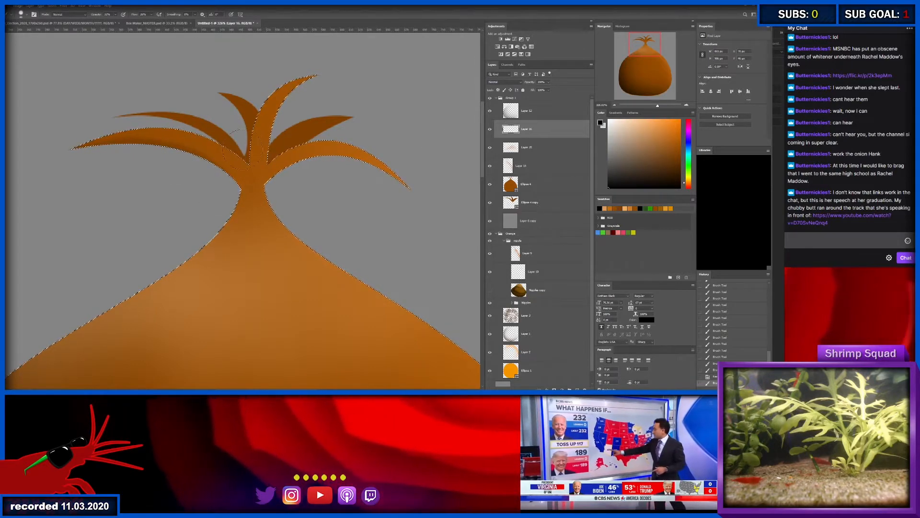
{"action": "left_click_drag", "start_coordinate": [242, 136], "coordinate": [236, 137]}
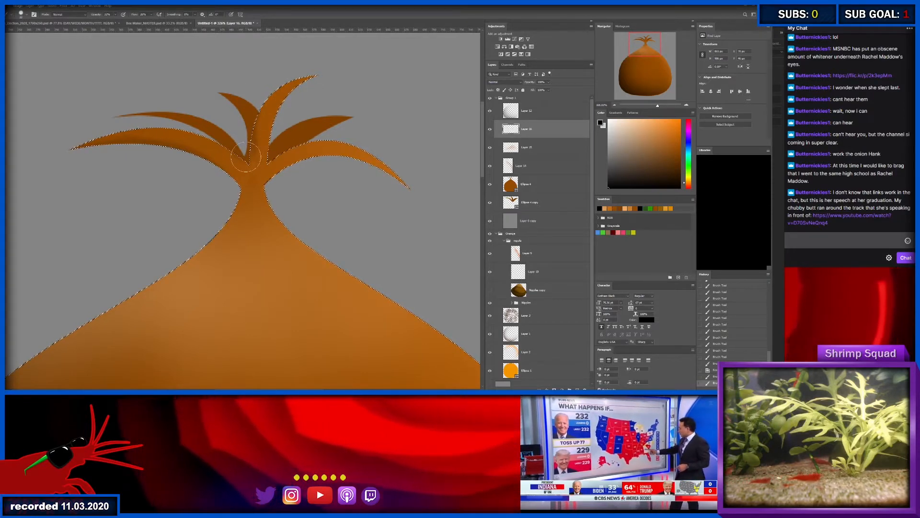
- Erase the excess black shadow around the sprout base and neck, and clear the onion selection
{"action": "scroll", "coordinate": [253, 152], "scroll_direction": "up", "scroll_amount": 2}
{"action": "key", "text": "e"}
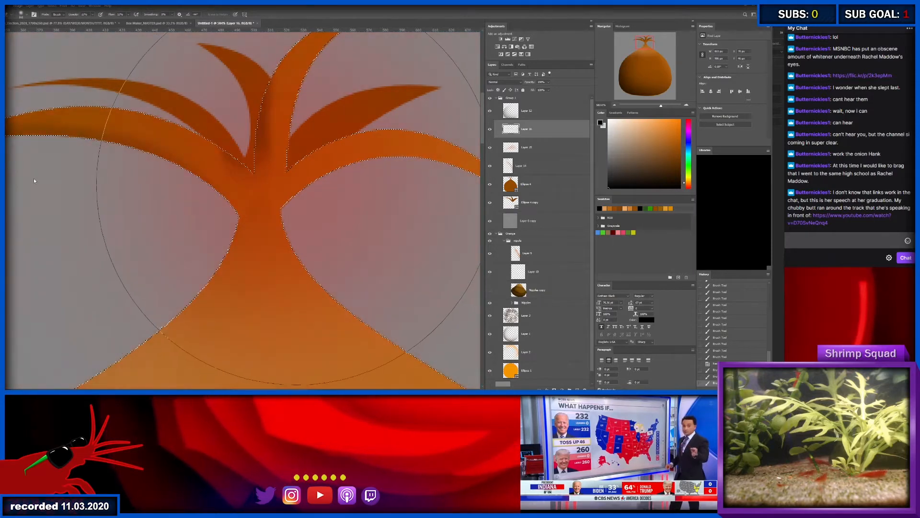
{"action": "left_click_drag", "start_coordinate": [291, 188], "coordinate": [112, 187]}
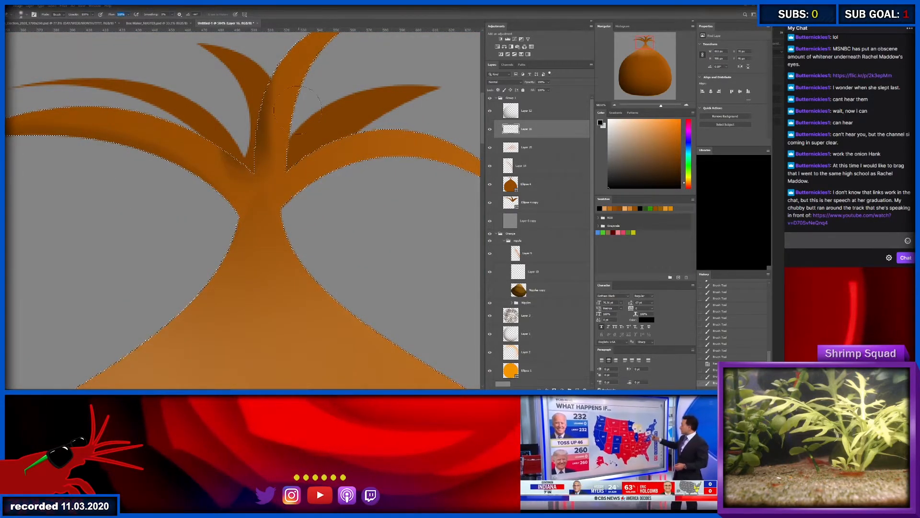
{"action": "left_click_drag", "start_coordinate": [222, 166], "coordinate": [206, 169]}
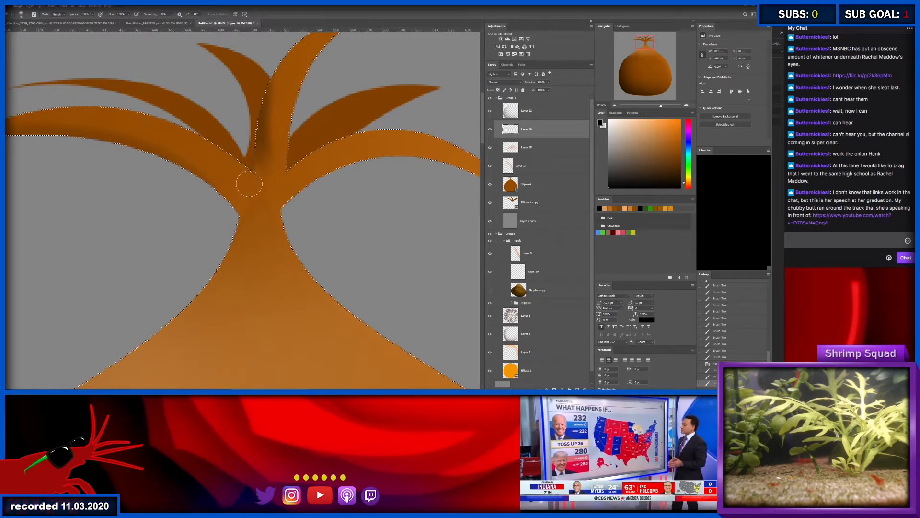
{"action": "key", "text": "ctrl+d"}
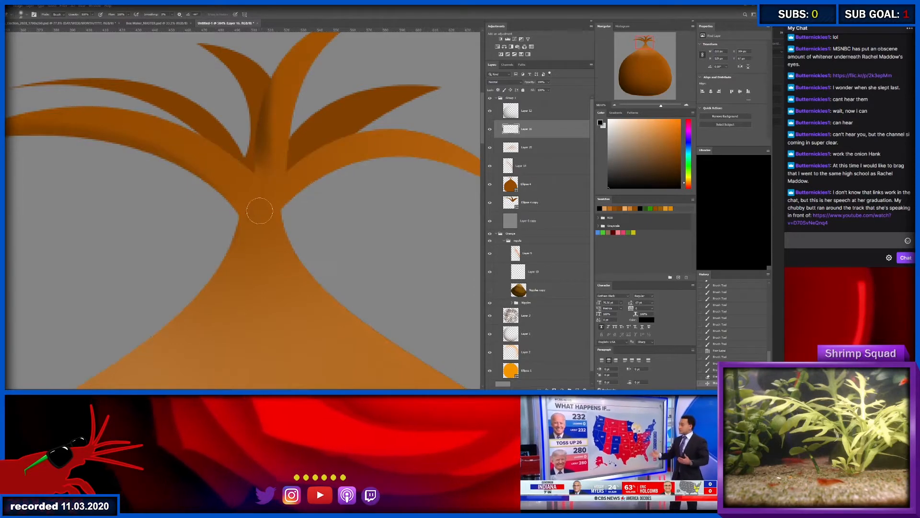
{"action": "mouse_move", "coordinate": [258, 220]}
{"action": "left_mouse_down"}
{"action": "mouse_move", "coordinate": [275, 212]}
{"action": "mouse_move", "coordinate": [262, 204]}
{"action": "left_mouse_up"}
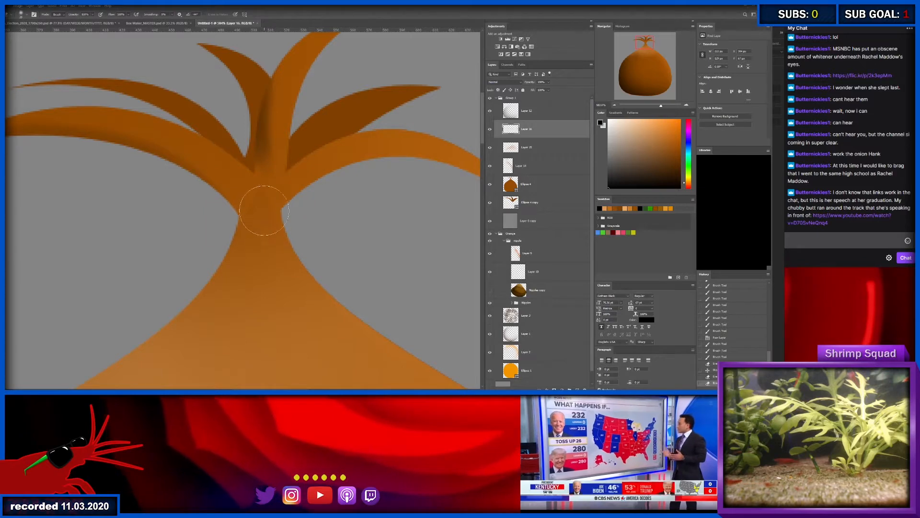
- Select the onion's right-side highlight layer and compare the neck with that layer hidden and shown
{"action": "key", "text": "v"}
{"action": "left_click", "coordinate": [259, 213]}
{"action": "left_click", "coordinate": [489, 166]}
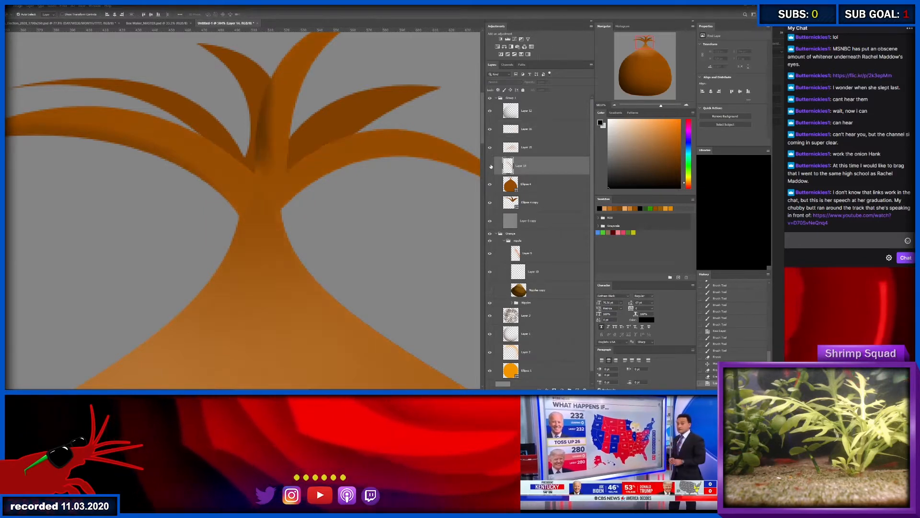
{"action": "left_click", "coordinate": [490, 166]}
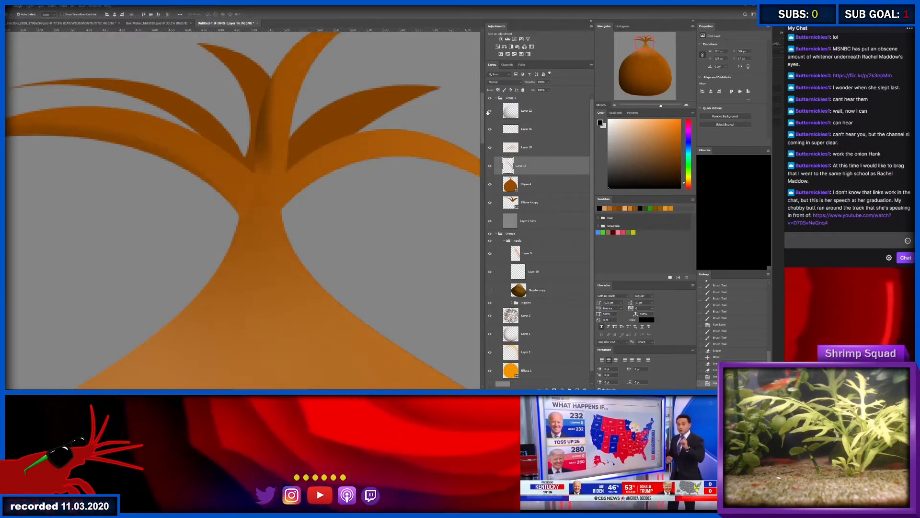
- Erase the dark shading over the neck and sprout base on the top shading layer, and toggle its visibility to check it
{"action": "left_click", "coordinate": [523, 111]}
{"action": "key", "text": "e"}
{"action": "mouse_move", "coordinate": [263, 202]}
{"action": "left_mouse_down"}
{"action": "mouse_move", "coordinate": [258, 193]}
{"action": "mouse_move", "coordinate": [297, 177]}
{"action": "left_mouse_up"}
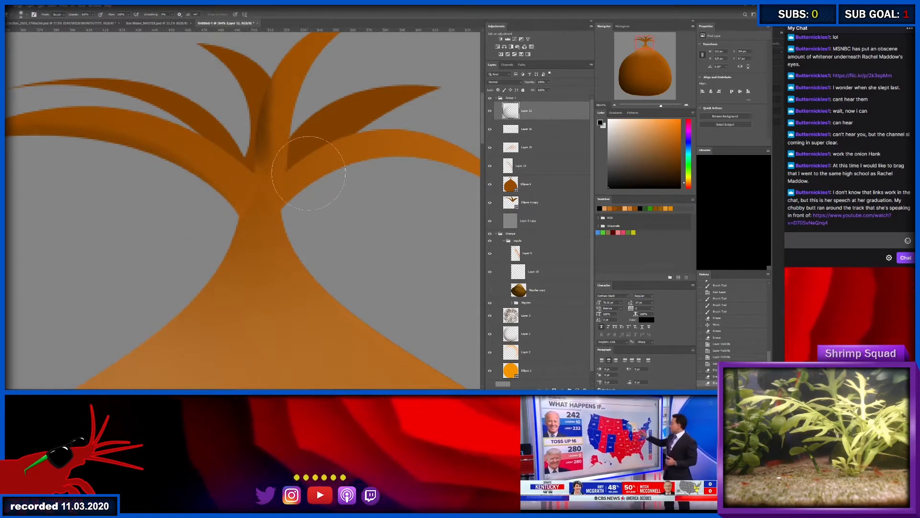
{"action": "left_click", "coordinate": [489, 110]}
{"action": "left_click", "coordinate": [488, 111]}
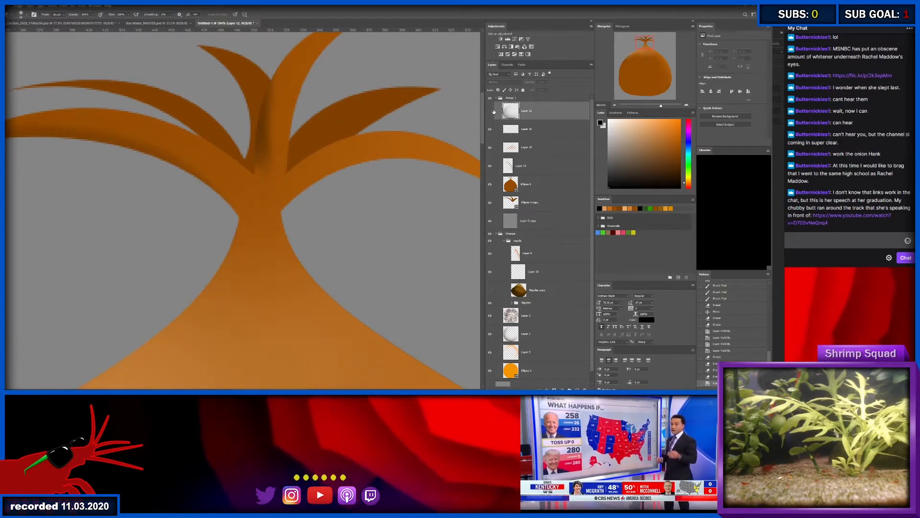
- Select the sprout shadow layer and erase the dark shading from the base of the upright front sprout
{"action": "left_click", "coordinate": [487, 111]}
{"action": "scroll", "coordinate": [295, 168], "scroll_direction": "down", "scroll_amount": 5}
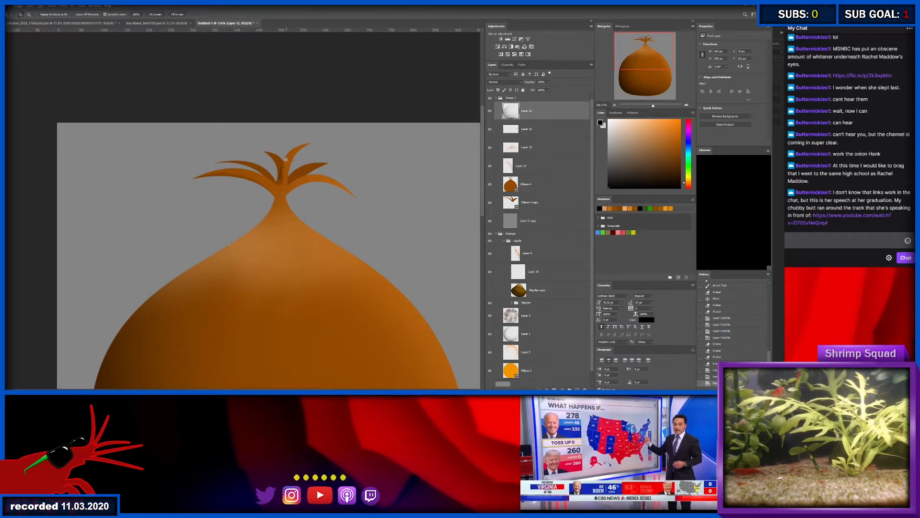
{"action": "key", "text": "z"}
{"action": "left_click", "coordinate": [297, 170]}
{"action": "key", "text": "b"}
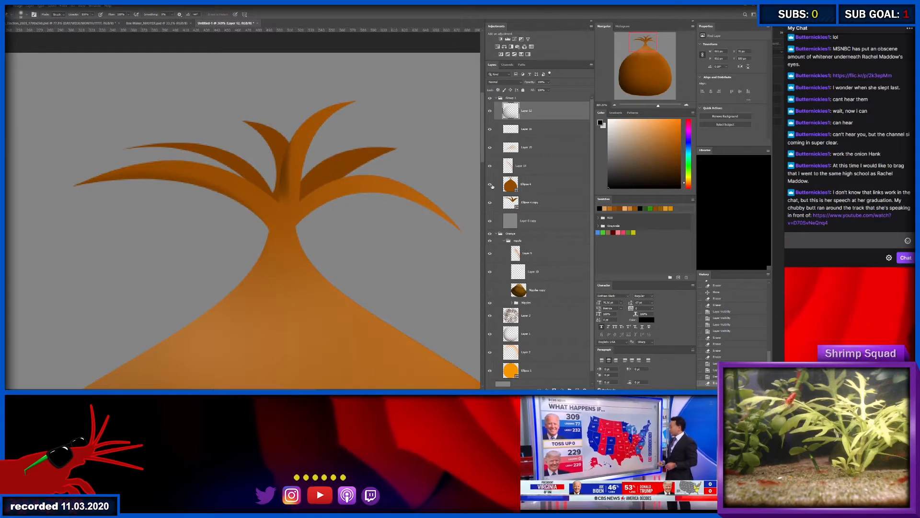
{"action": "key", "text": "v"}
{"action": "left_click", "coordinate": [286, 179]}
{"action": "key", "text": "e"}
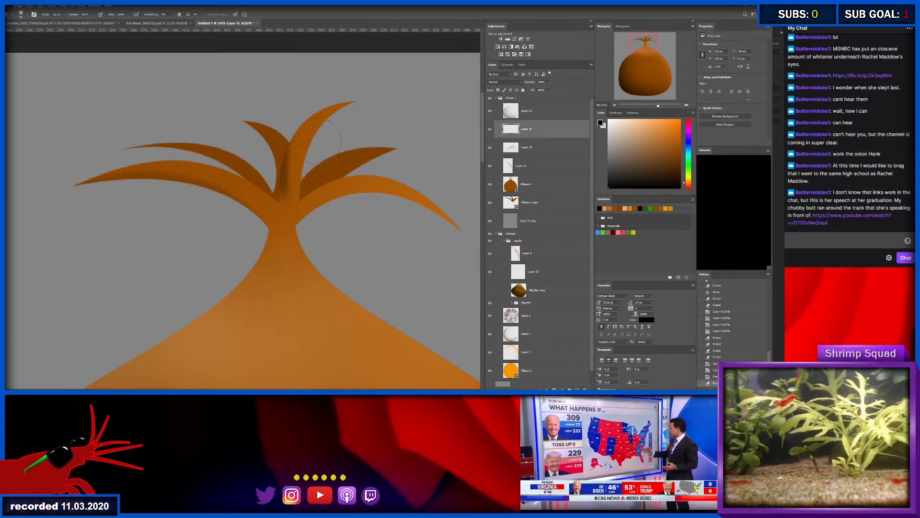
{"action": "left_click", "coordinate": [306, 200]}
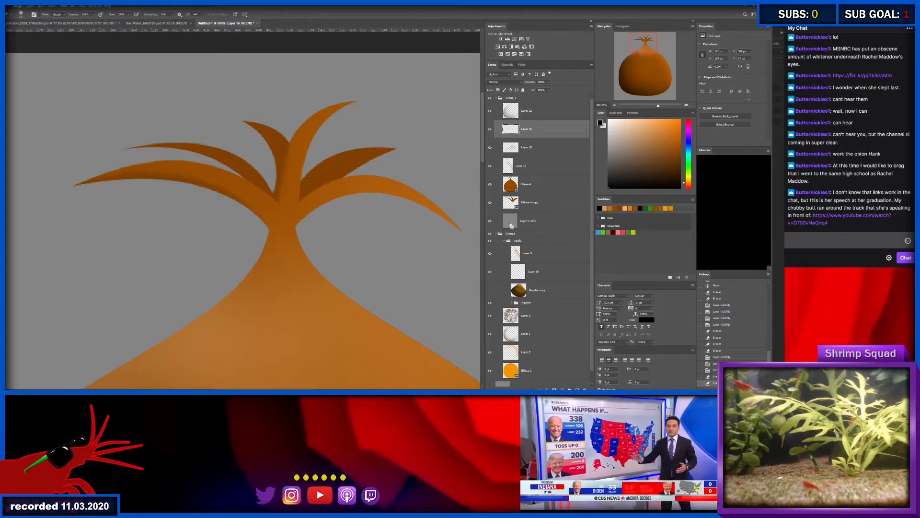
- Load the onion shape's outline as a selection, brush soft black shadow beneath the right front sprout near the neck, and deselect
{"action": "left_click", "coordinate": [512, 184], "text": "ctrl"}
{"action": "key", "text": "b"}
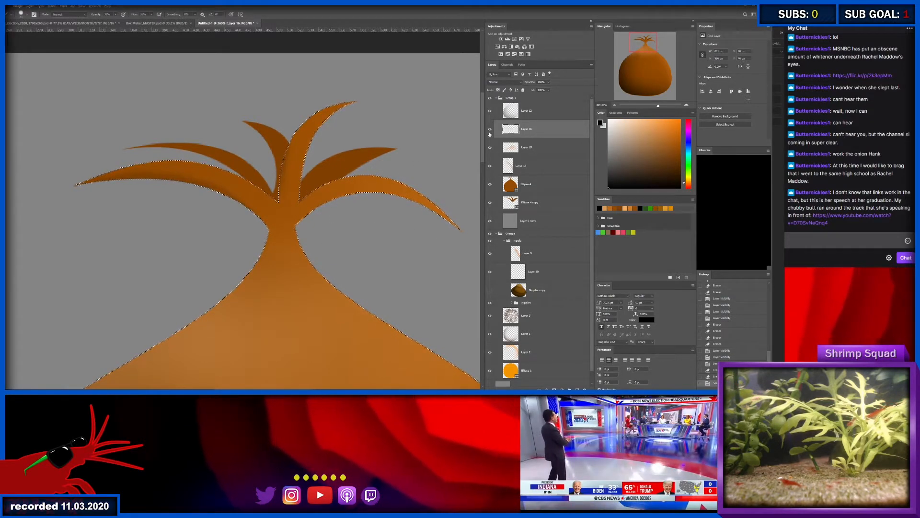
{"action": "mouse_move", "coordinate": [303, 218]}
{"action": "left_mouse_down"}
{"action": "mouse_move", "coordinate": [329, 219]}
{"action": "mouse_move", "coordinate": [312, 232]}
{"action": "mouse_move", "coordinate": [325, 219]}
{"action": "mouse_move", "coordinate": [410, 222]}
{"action": "left_mouse_up"}
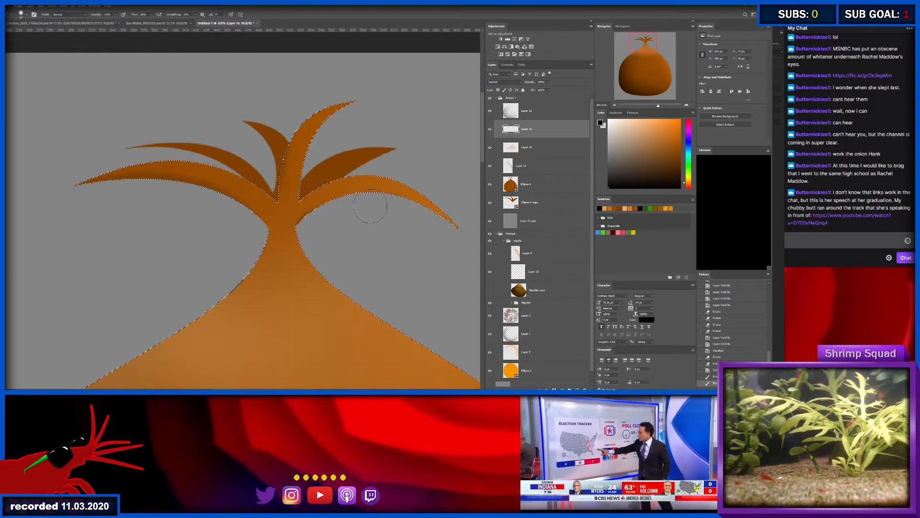
{"action": "left_click_drag", "start_coordinate": [323, 219], "coordinate": [316, 229]}
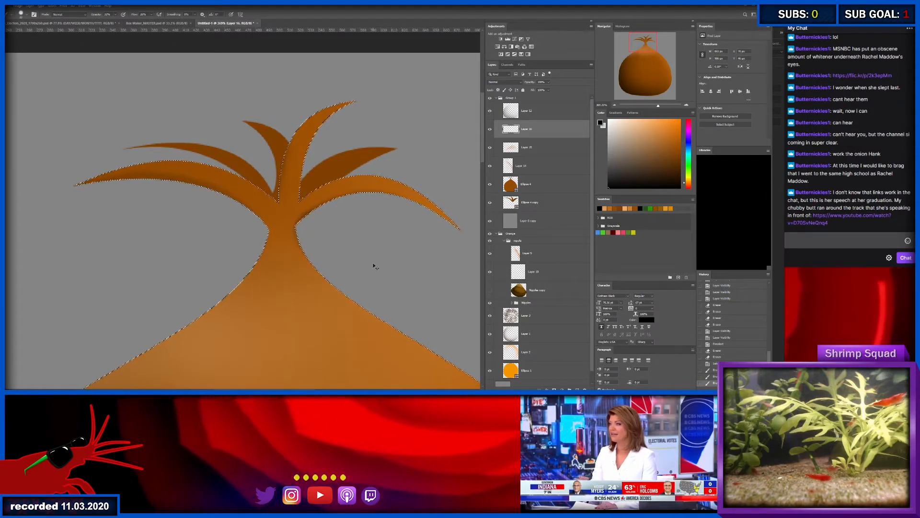
{"action": "key", "text": "ctrl+d"}
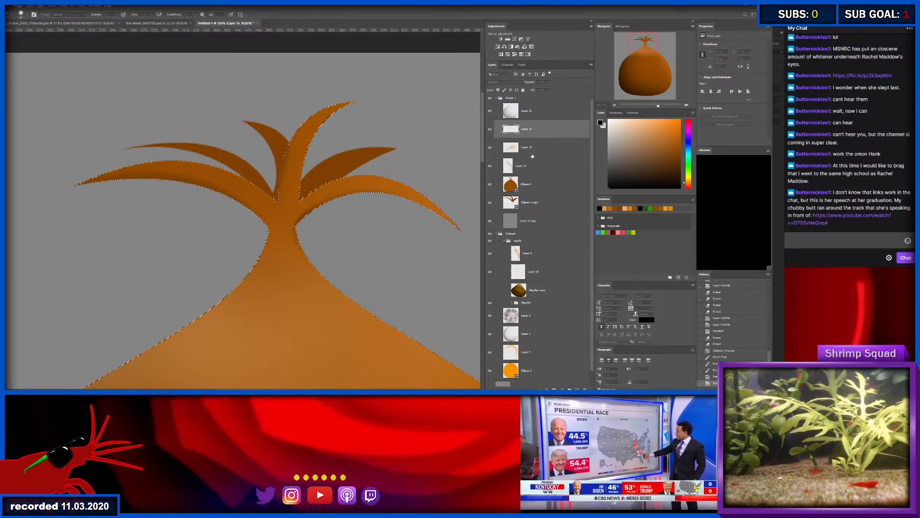
- Brush light tan highlights along the outer edges of the upright, right and left front sprouts on a new layer, and clear the selection
{"action": "key", "text": "ctrl+shift+alt+n"}
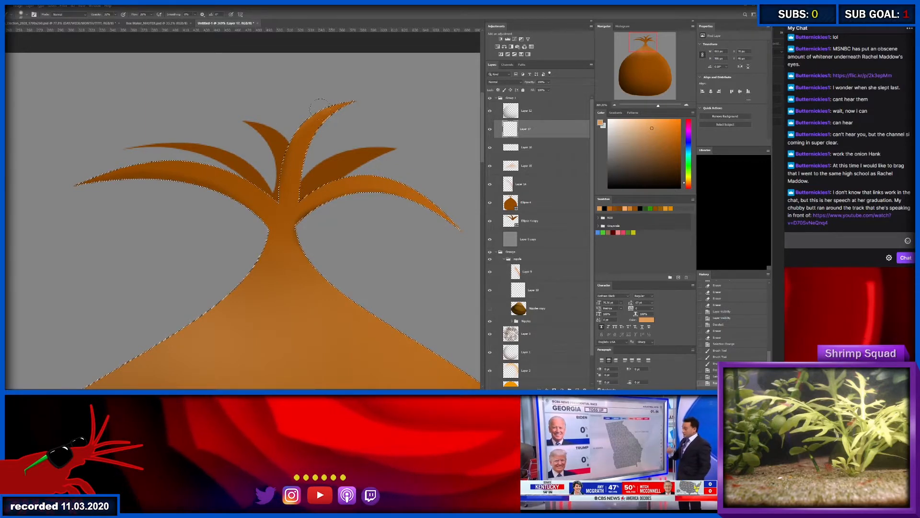
{"action": "left_click_drag", "start_coordinate": [320, 106], "coordinate": [349, 131]}
{"action": "left_click_drag", "start_coordinate": [314, 156], "coordinate": [310, 188]}
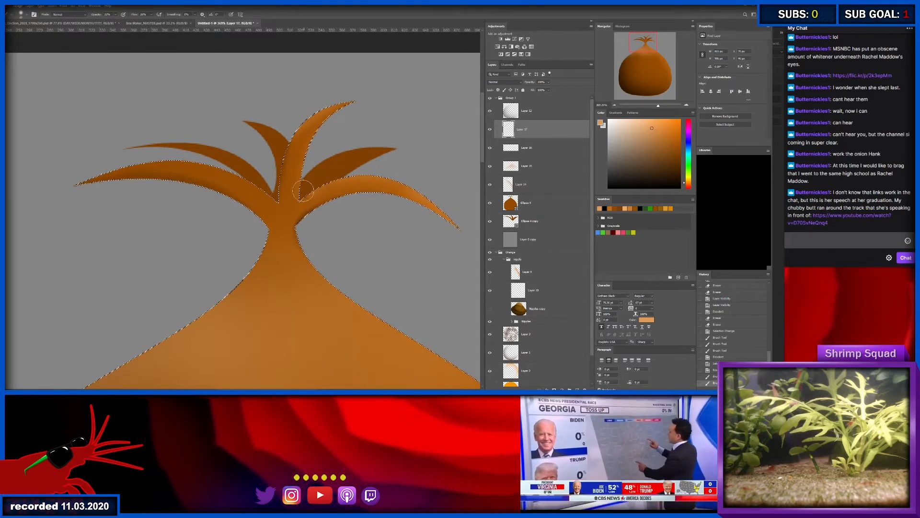
{"action": "mouse_move", "coordinate": [311, 186]}
{"action": "left_mouse_down"}
{"action": "mouse_move", "coordinate": [424, 168]}
{"action": "mouse_move", "coordinate": [439, 185]}
{"action": "left_mouse_up"}
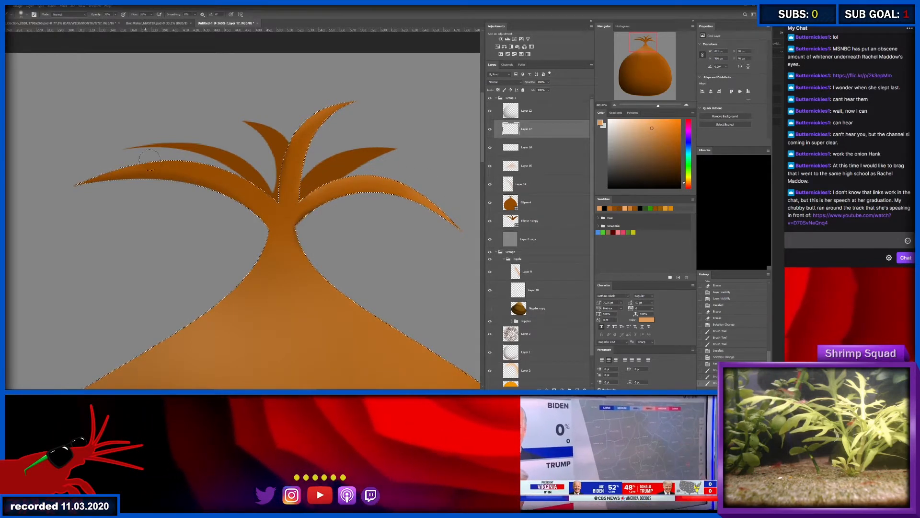
{"action": "left_click_drag", "start_coordinate": [87, 168], "coordinate": [207, 158]}
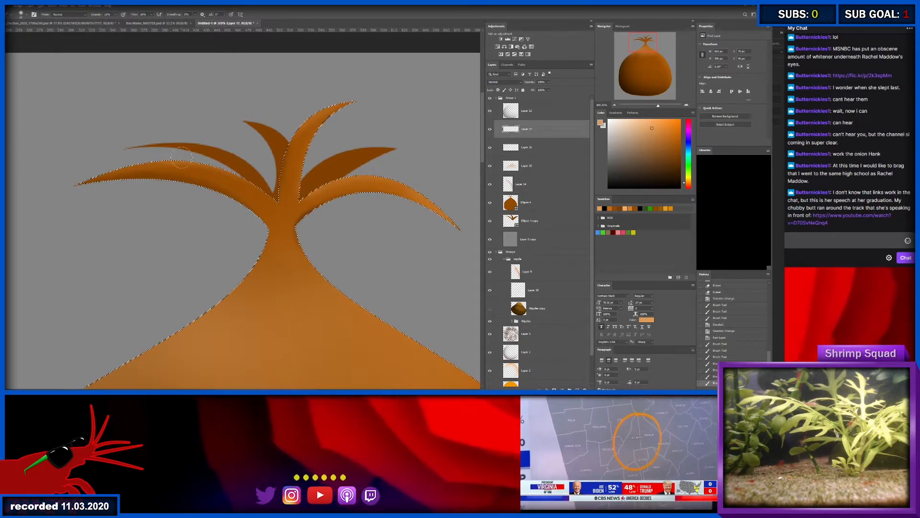
{"action": "key", "text": "ctrl+d"}
- Load the back sprouts' outline as a selection and brush soft black shadows around their bases on a new layer directly above them
{"action": "scroll", "coordinate": [281, 192], "scroll_direction": "down", "scroll_amount": 4}
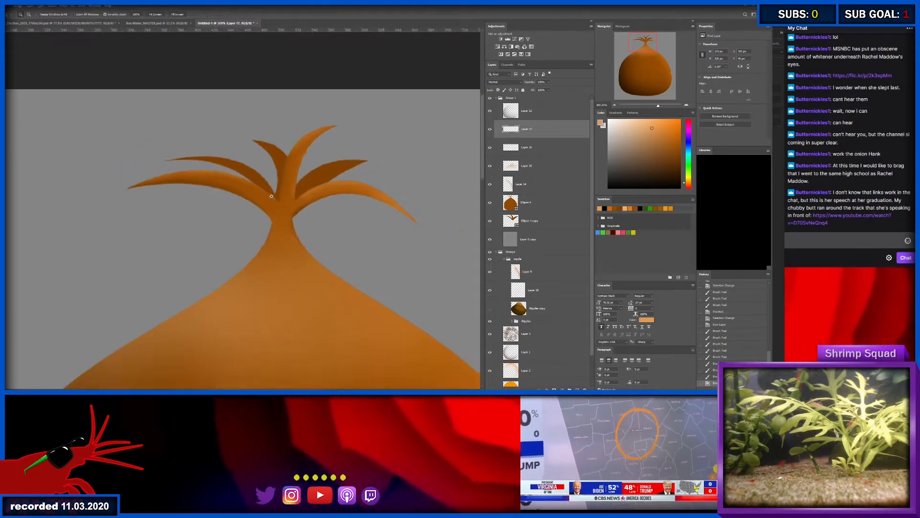
{"action": "scroll", "coordinate": [282, 192], "scroll_direction": "up", "scroll_amount": 6}
{"action": "left_click", "coordinate": [335, 163], "text": "ctrl"}
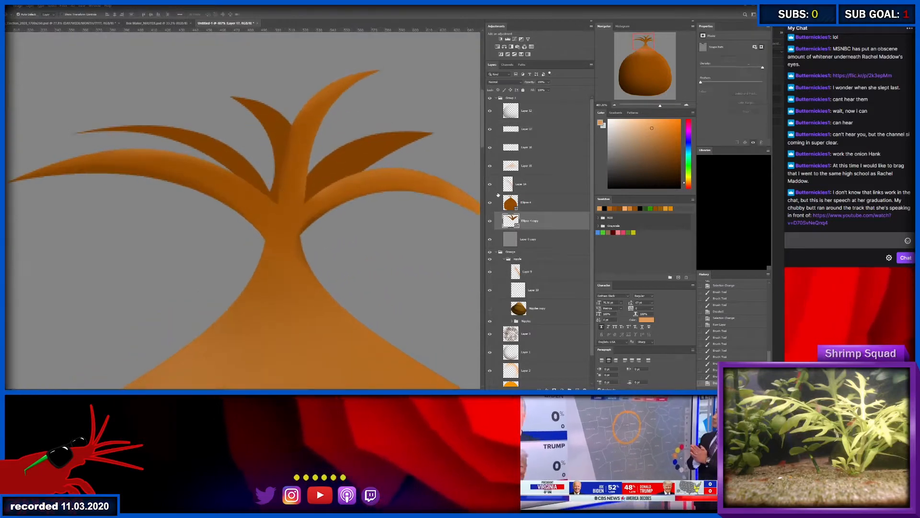
{"action": "left_click", "coordinate": [510, 221], "text": "ctrl"}
{"action": "key", "text": "ctrl+alt+shift+n"}
{"action": "key", "text": "b"}
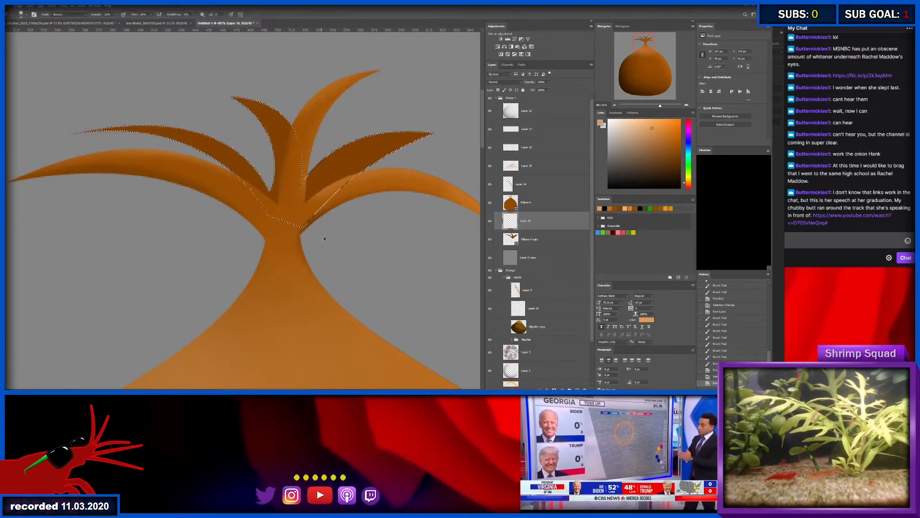
{"action": "key", "text": "d"}
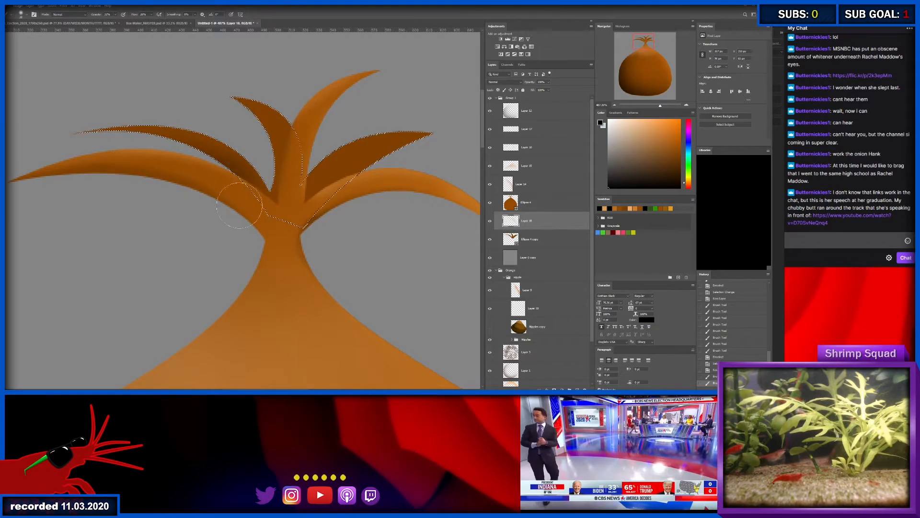
{"action": "mouse_move", "coordinate": [239, 205]}
{"action": "left_mouse_down"}
{"action": "mouse_move", "coordinate": [280, 222]}
{"action": "mouse_move", "coordinate": [262, 206]}
{"action": "left_mouse_up"}
{"action": "left_click_drag", "start_coordinate": [263, 206], "coordinate": [288, 219]}
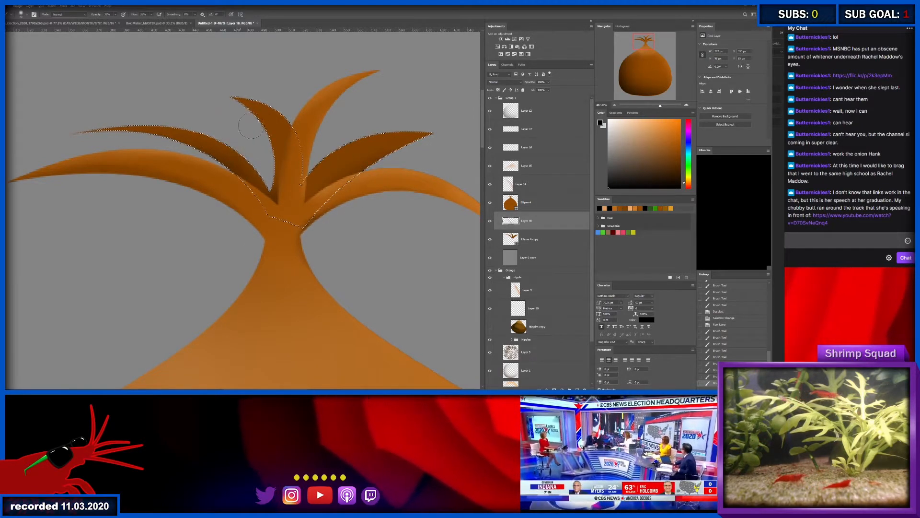
{"action": "left_click_drag", "start_coordinate": [268, 177], "coordinate": [277, 197]}
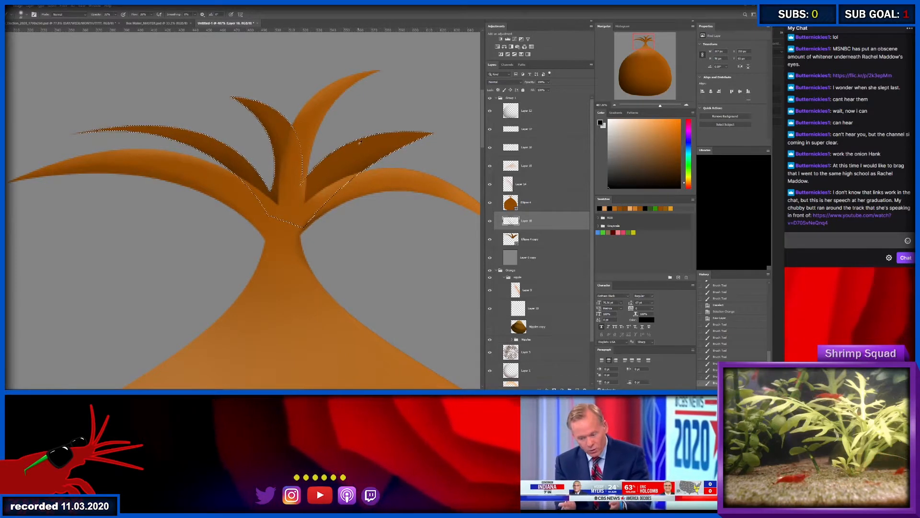
- Brush orange-brown highlights along the back sprouts' upper edges on a new layer placed above their shadow layer
{"action": "left_click", "coordinate": [676, 143]}
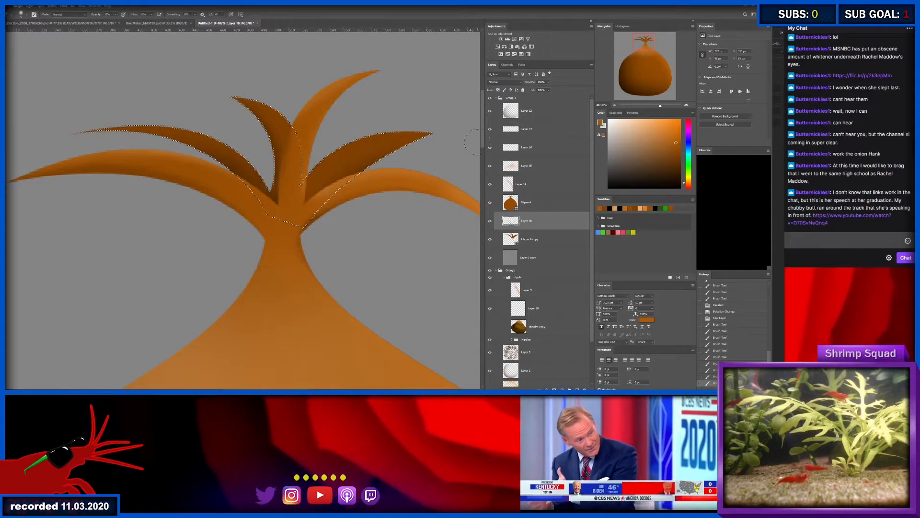
{"action": "left_click", "coordinate": [537, 186]}
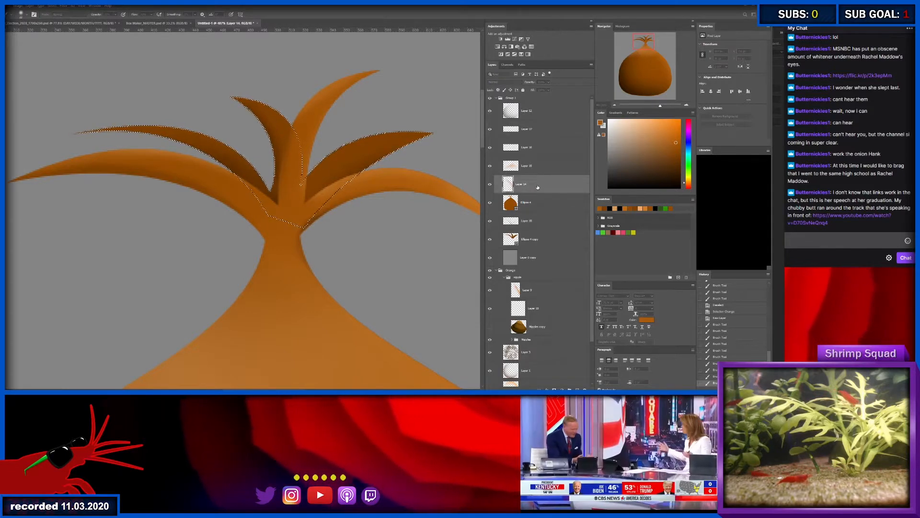
{"action": "key", "text": "ctrl+shift+alt+n"}
{"action": "left_click_drag", "start_coordinate": [537, 187], "coordinate": [541, 230]}
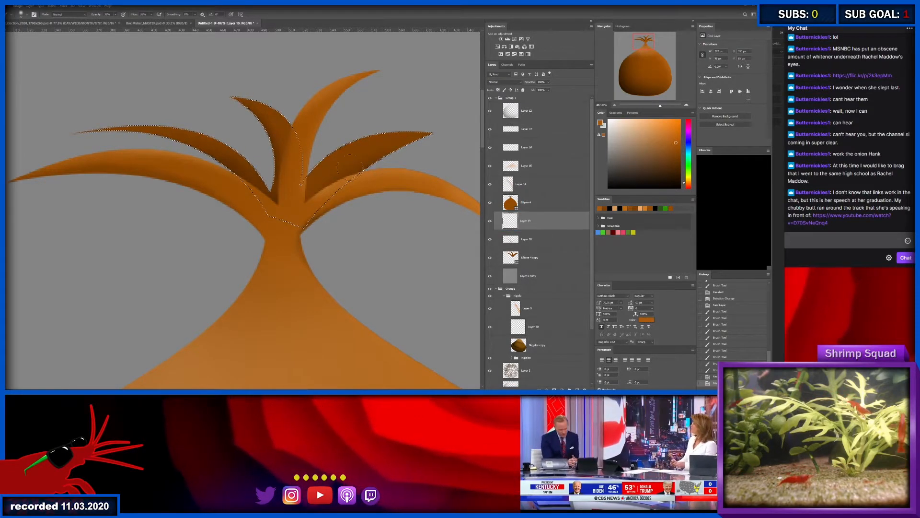
{"action": "left_click_drag", "start_coordinate": [327, 139], "coordinate": [407, 123]}
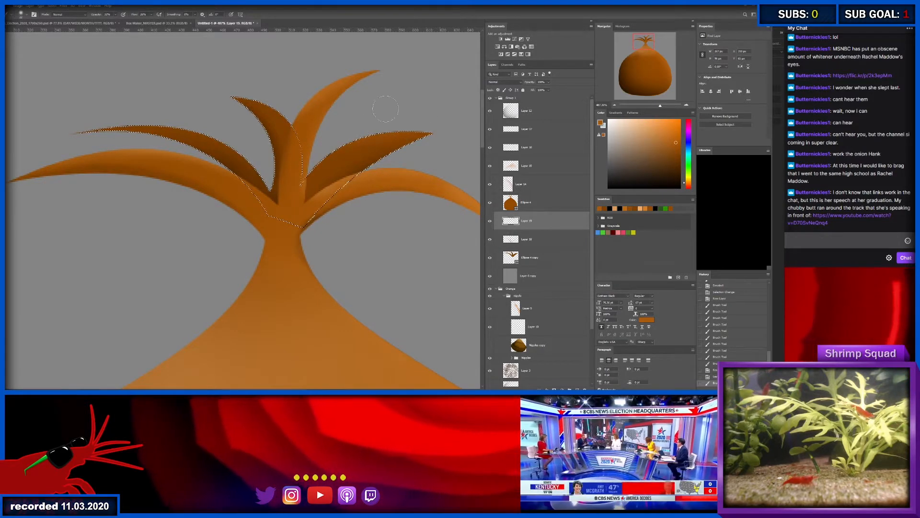
{"action": "left_click_drag", "start_coordinate": [240, 89], "coordinate": [304, 115]}
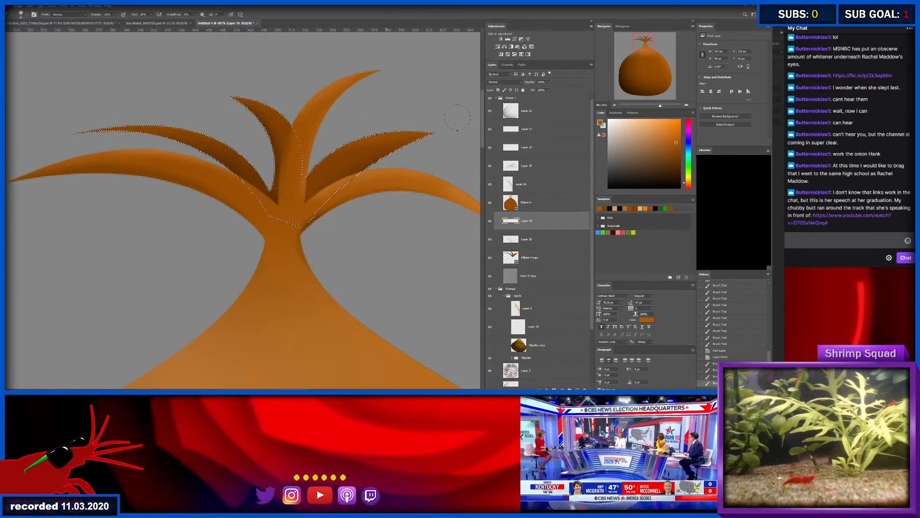
- Add an empty layer above the main onion shape and duplicate the onion shape layer
{"action": "key", "text": "ctrl+space"}
{"action": "left_click_drag", "start_coordinate": [362, 176], "coordinate": [336, 182]}
{"action": "mouse_move", "coordinate": [349, 234]}
{"action": "left_mouse_down"}
{"action": "mouse_move", "coordinate": [287, 156]}
{"action": "mouse_move", "coordinate": [291, 147]}
{"action": "mouse_move", "coordinate": [263, 167]}
{"action": "left_mouse_up"}
{"action": "mouse_move", "coordinate": [332, 169]}
{"action": "left_mouse_down"}
{"action": "mouse_move", "coordinate": [286, 169]}
{"action": "mouse_move", "coordinate": [296, 169]}
{"action": "left_mouse_up"}
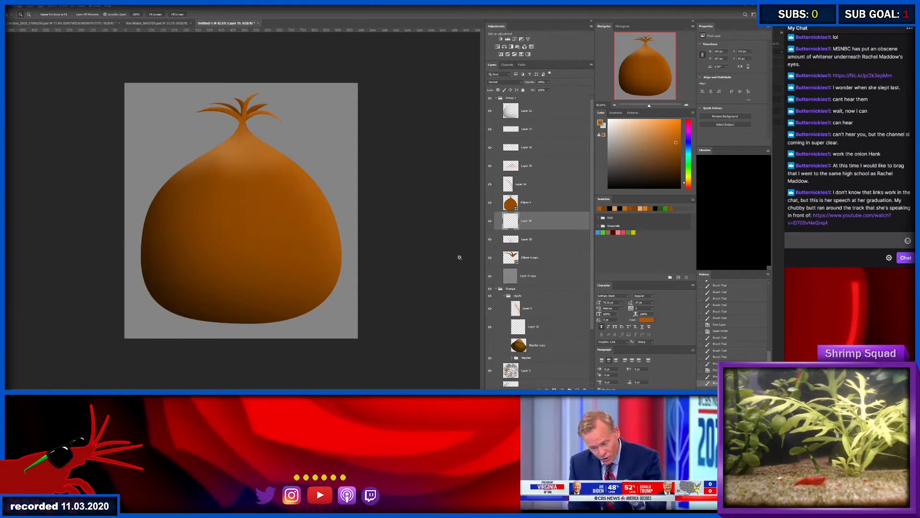
{"action": "key", "text": "alt+bracketright"}
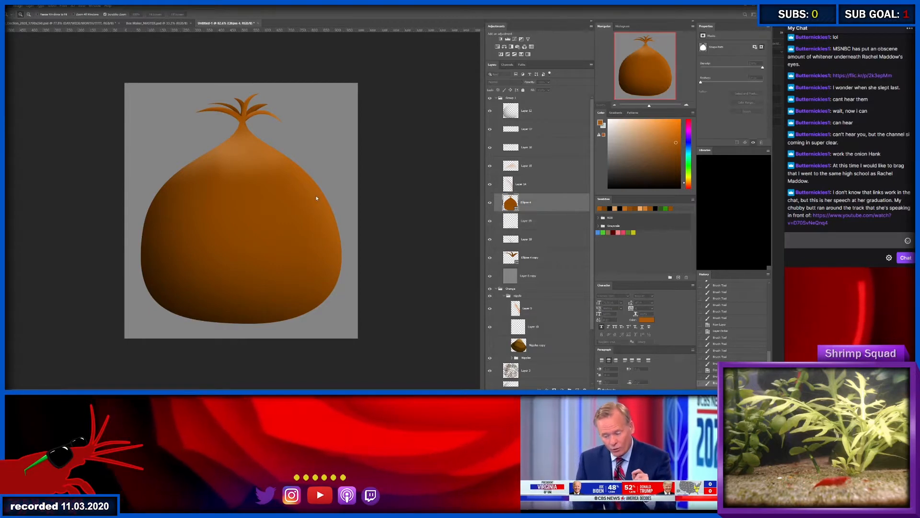
{"action": "key", "text": "ctrl+alt+shift+n"}
{"action": "key", "text": "alt+bracketleft"}
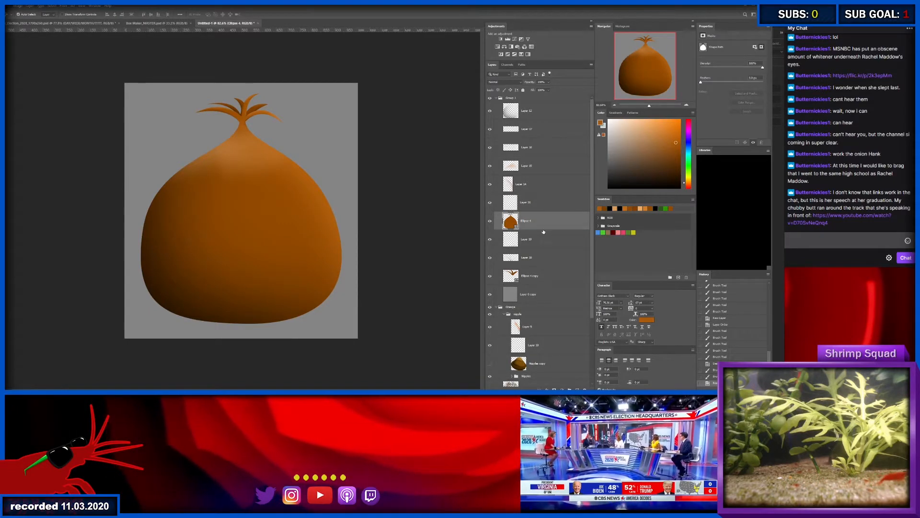
{"action": "key", "text": "ctrl+j"}
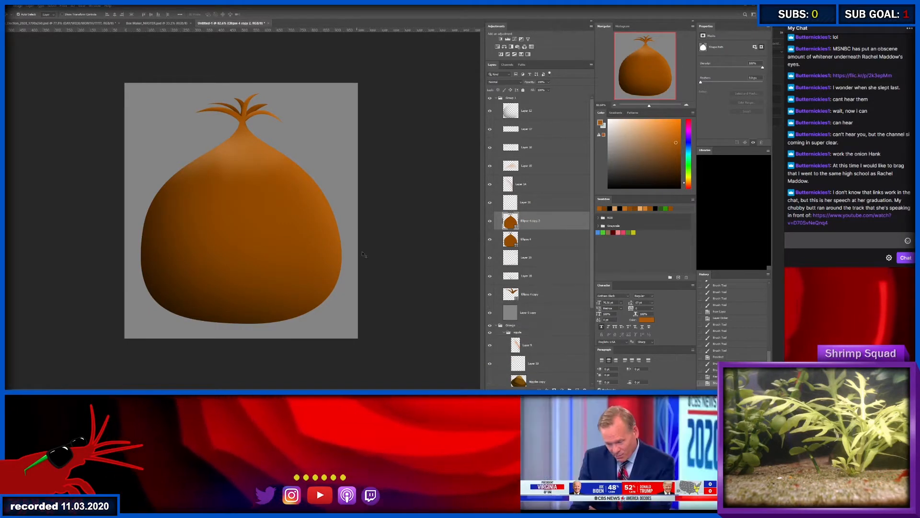
- Recolour the duplicated onion shape bright orange
{"action": "key", "text": "i"}
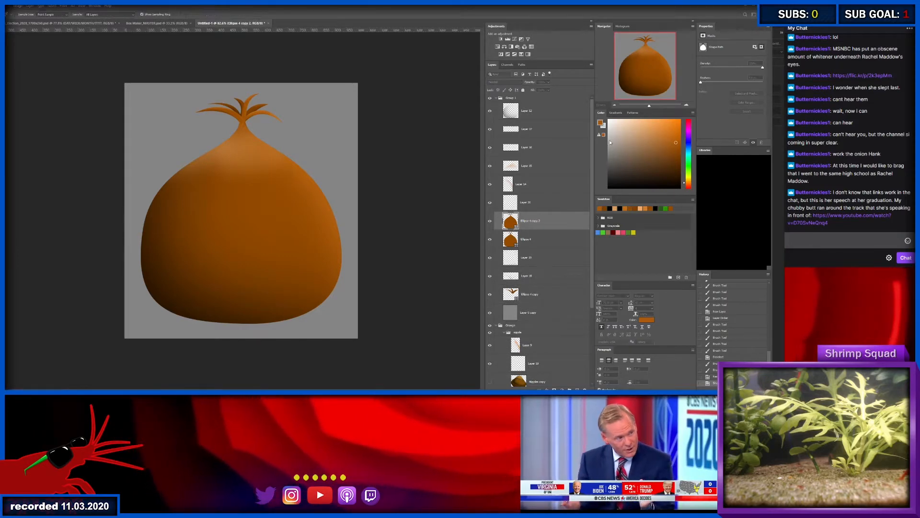
{"action": "left_click", "coordinate": [586, 102]}
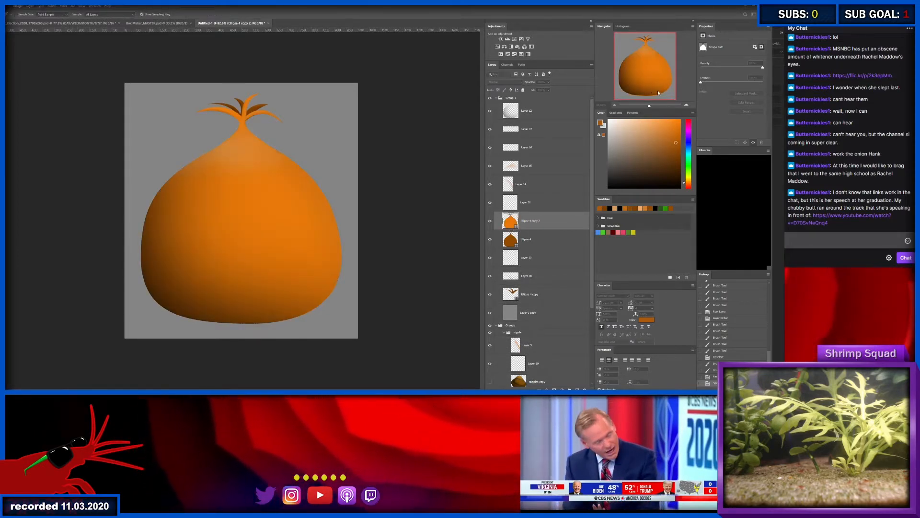
{"action": "key", "text": "Return"}
- Try shifting the orange onion copy to the left, undo the move, and show its outline's anchor points
{"action": "left_click_drag", "start_coordinate": [283, 239], "coordinate": [253, 239]}
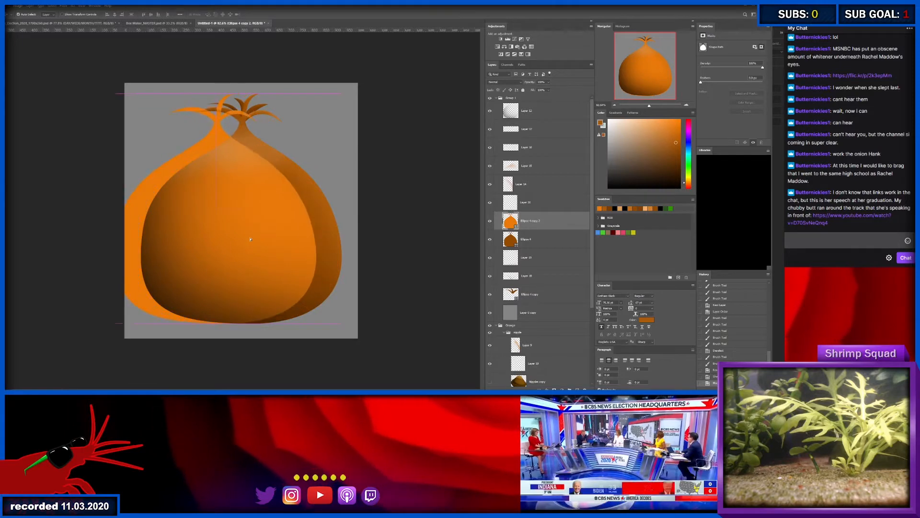
{"action": "key", "text": "ctrl+z"}
{"action": "key", "text": "a"}
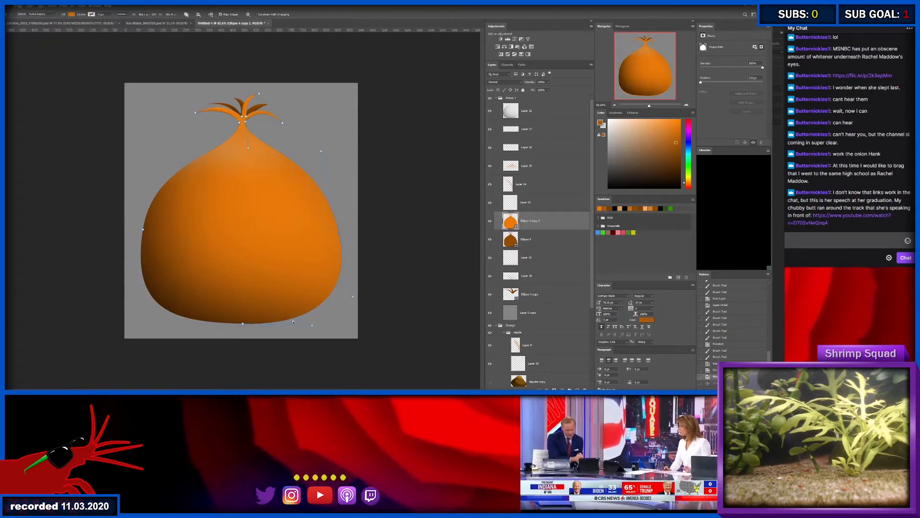
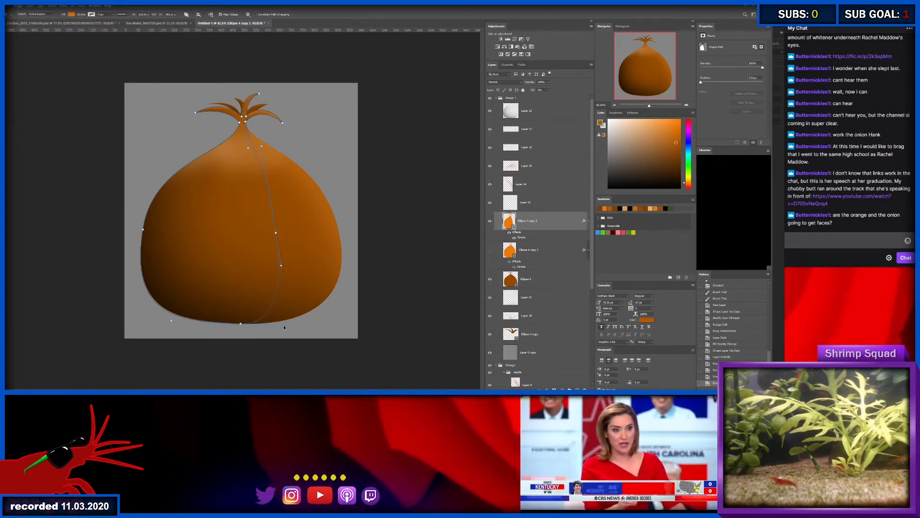
- Fine-tune the neck anchor points on the outlines of the two orange onion copies
{"action": "left_click", "coordinate": [522, 254]}
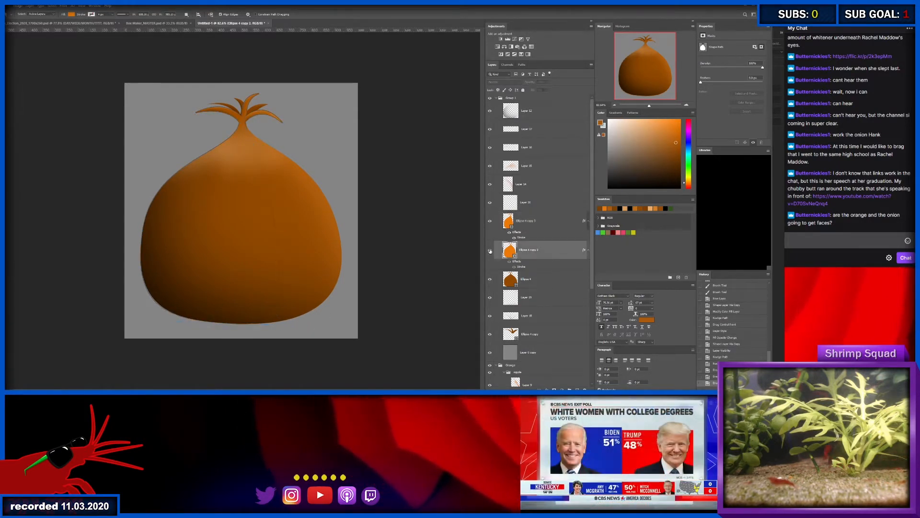
{"action": "left_click", "coordinate": [540, 220]}
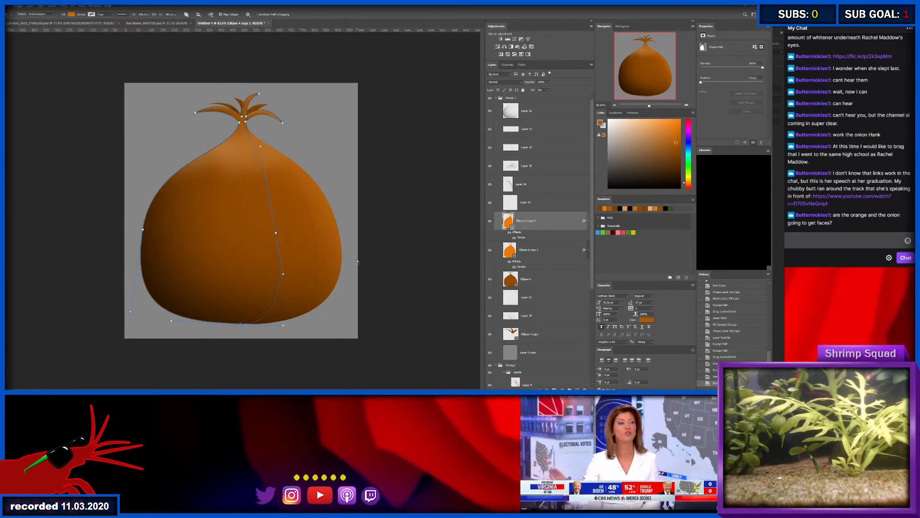
{"action": "left_click", "coordinate": [245, 127]}
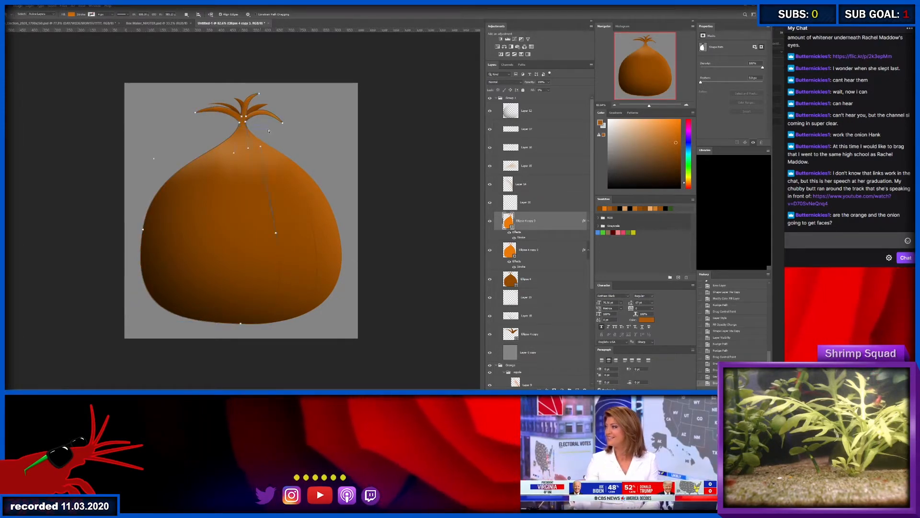
{"action": "left_click", "coordinate": [245, 121]}
{"action": "key", "text": "Left"}
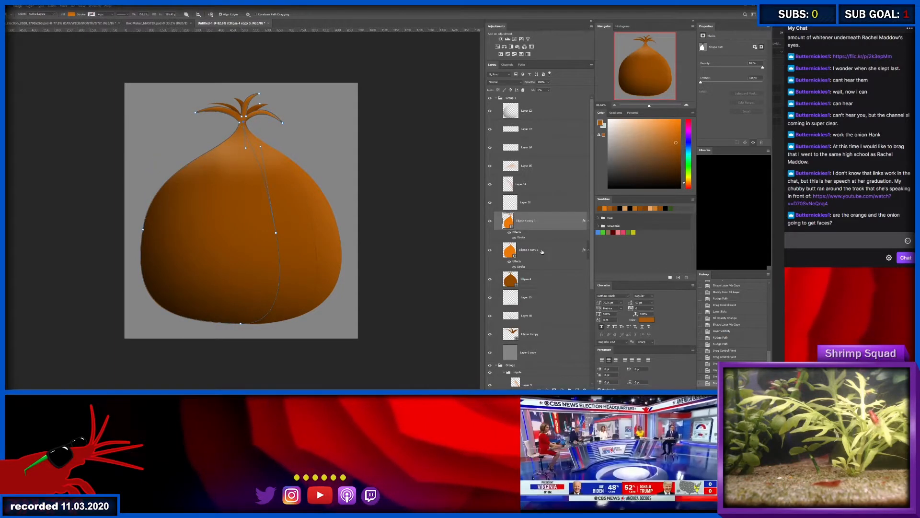
{"action": "left_click", "coordinate": [558, 250]}
{"action": "left_click", "coordinate": [245, 121]}
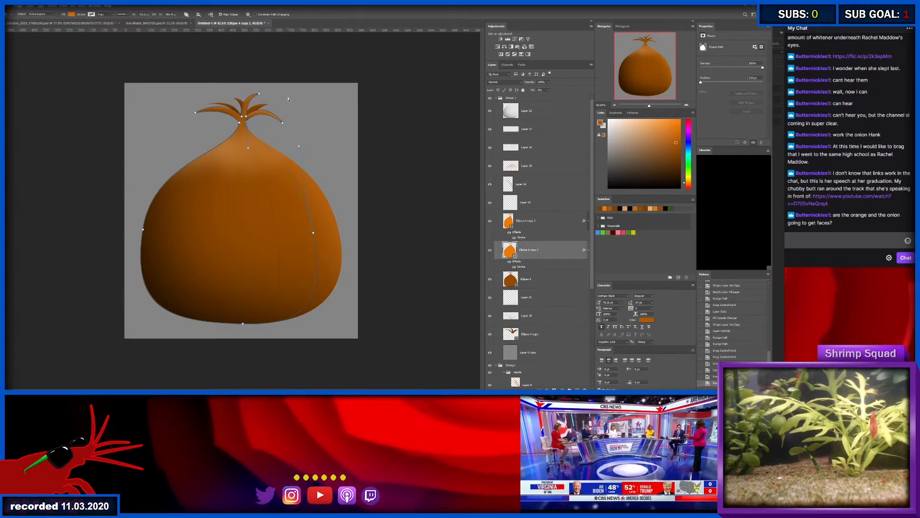
{"action": "key", "text": "v"}
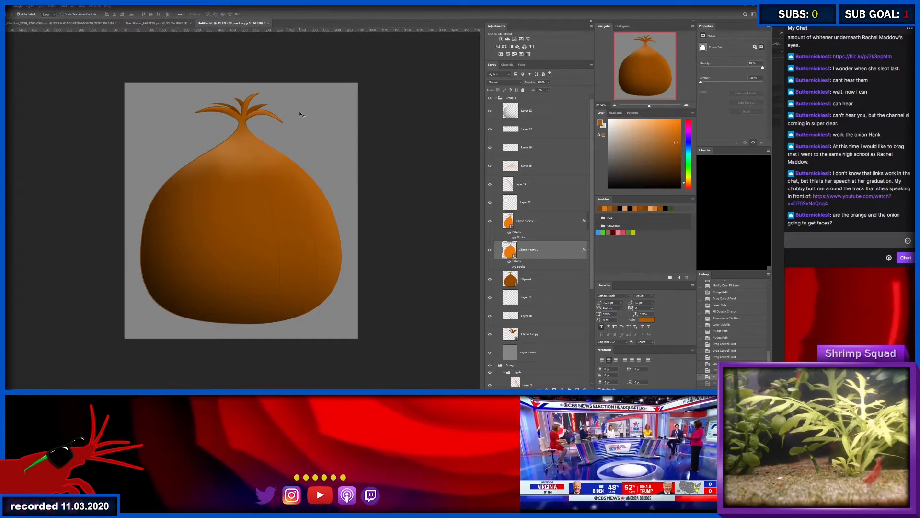
- Duplicate the narrower orange onion shape and pull the copy's right edge in near the onion's centre, reshaping its bottom curve
{"action": "left_click", "coordinate": [531, 221]}
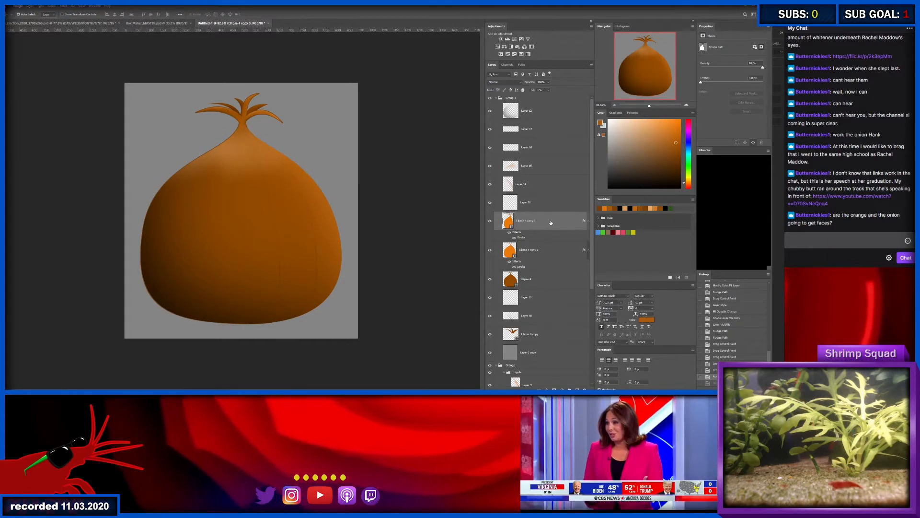
{"action": "key", "text": "ctrl+j"}
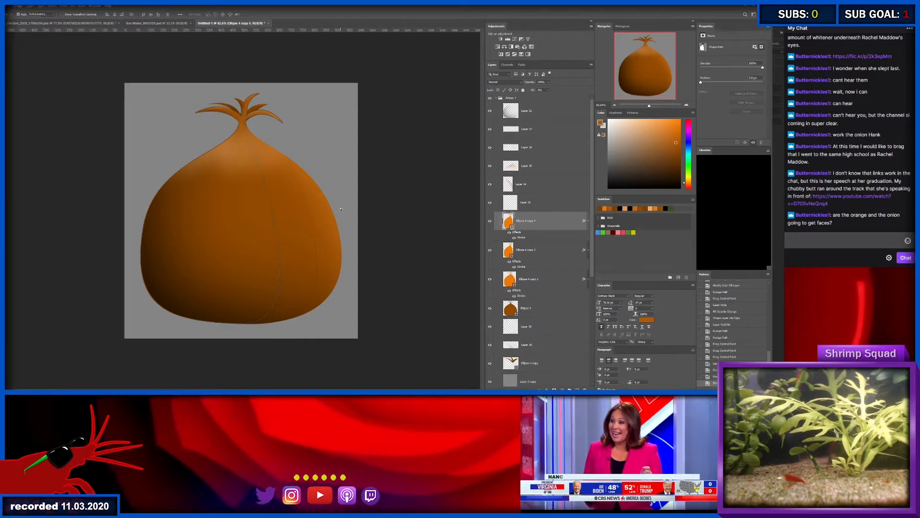
{"action": "key", "text": "a"}
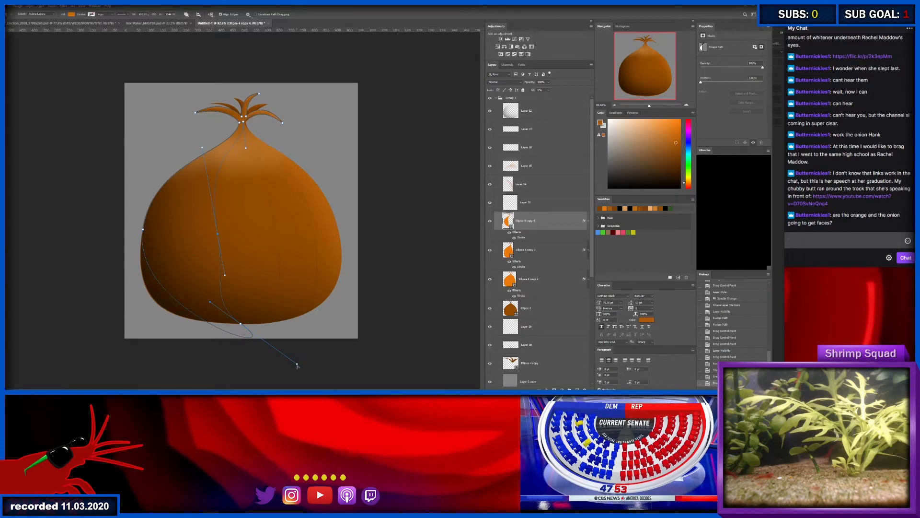
{"action": "left_click_drag", "start_coordinate": [297, 365], "coordinate": [156, 363]}
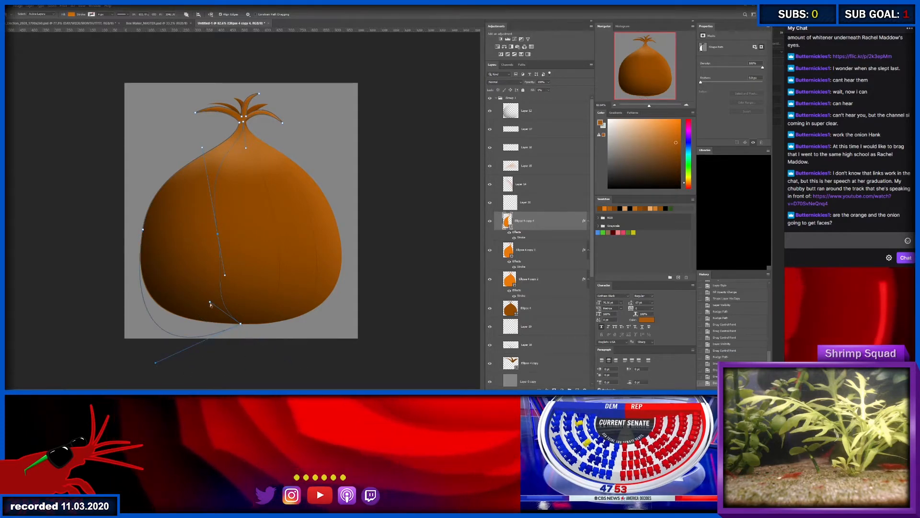
{"action": "mouse_move", "coordinate": [226, 311]}
{"action": "left_mouse_down"}
{"action": "mouse_move", "coordinate": [233, 320]}
{"action": "mouse_move", "coordinate": [227, 312]}
{"action": "left_mouse_up"}
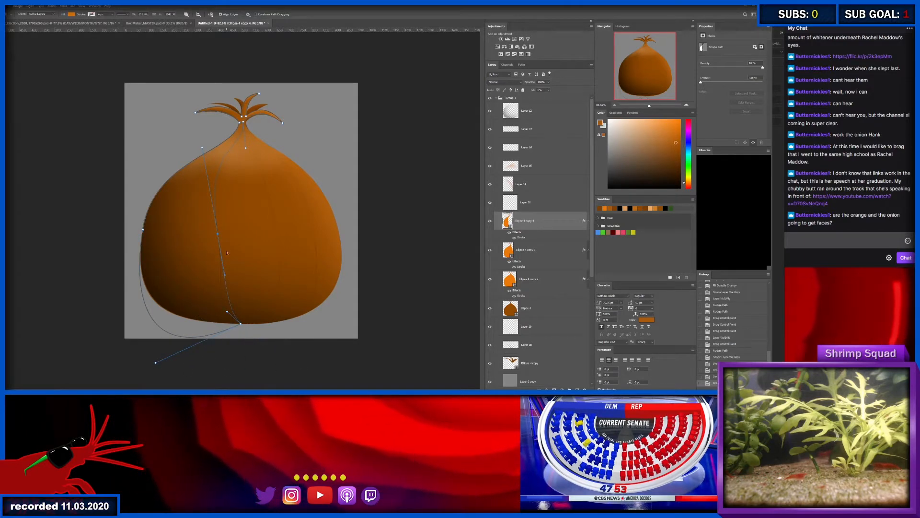
{"action": "left_click_drag", "start_coordinate": [217, 235], "coordinate": [226, 277]}
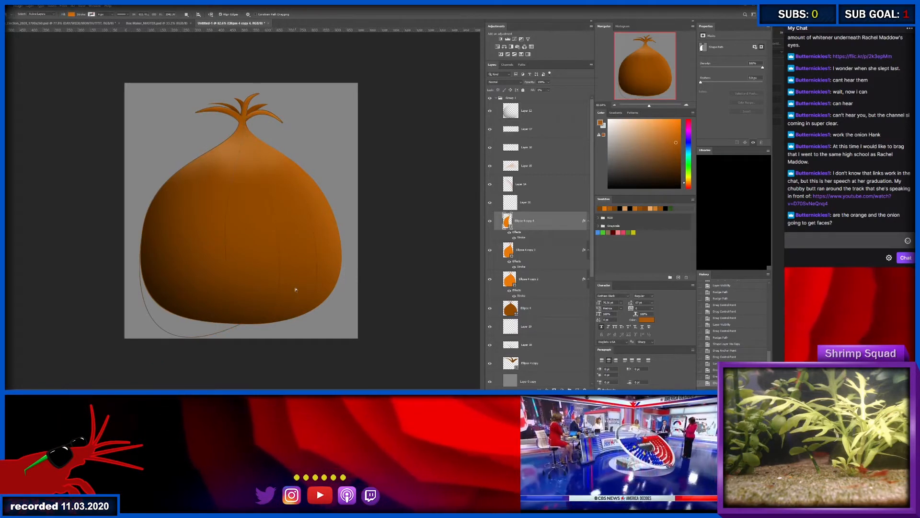
- Smooth the new copy's central edge by adjusting the direction handles of its middle anchor point
{"action": "key", "text": "z"}
{"action": "left_click", "coordinate": [249, 233]}
{"action": "key", "text": "a"}
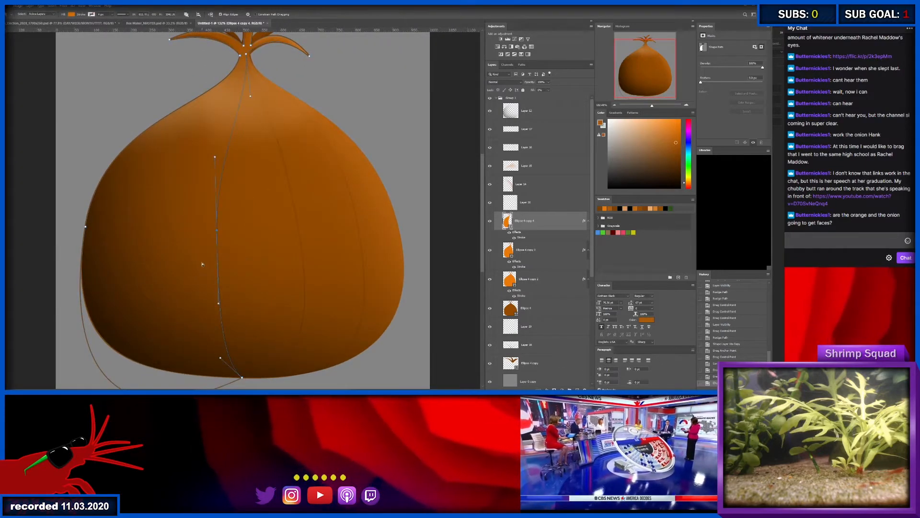
{"action": "left_click", "coordinate": [217, 232]}
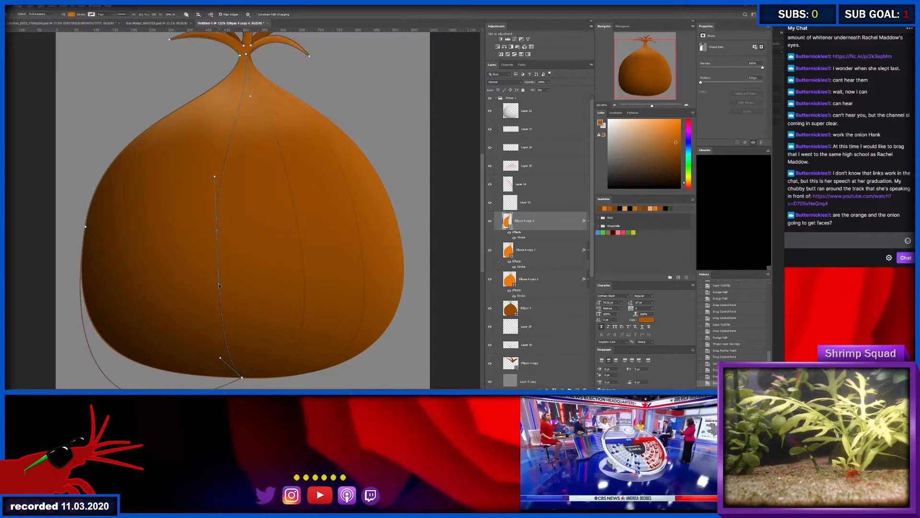
{"action": "left_click_drag", "start_coordinate": [218, 287], "coordinate": [217, 330]}
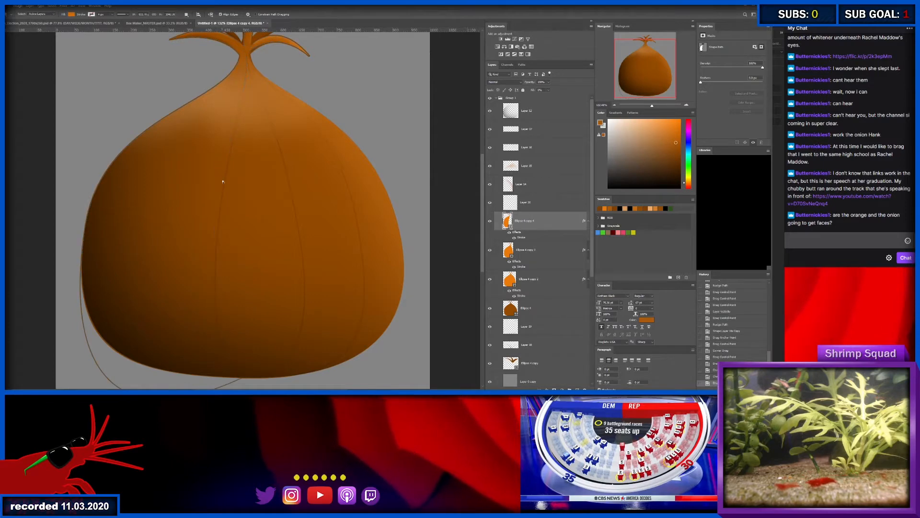
{"action": "scroll", "coordinate": [223, 181], "scroll_direction": "down", "scroll_amount": 3}
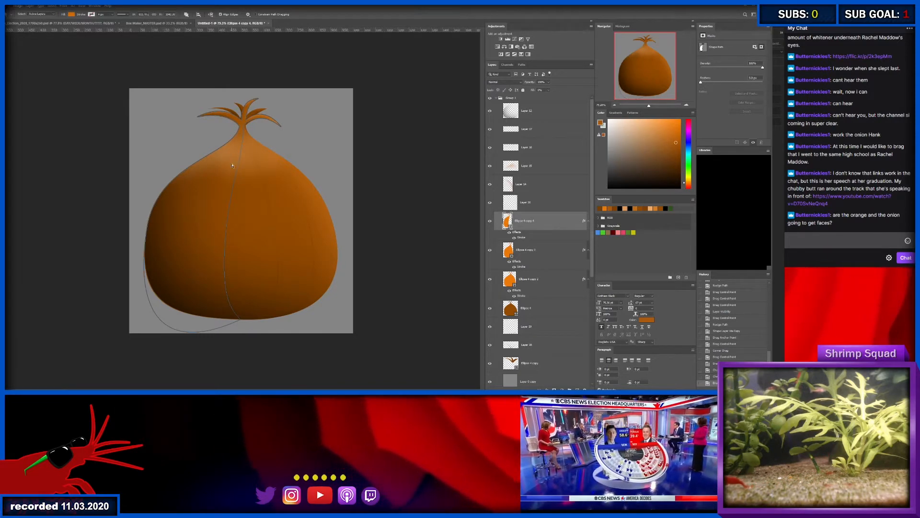
- Refine the upper part of the central skin line where it runs into the onion's neck
{"action": "key", "text": "z"}
{"action": "left_click_drag", "start_coordinate": [241, 127], "coordinate": [263, 121]}
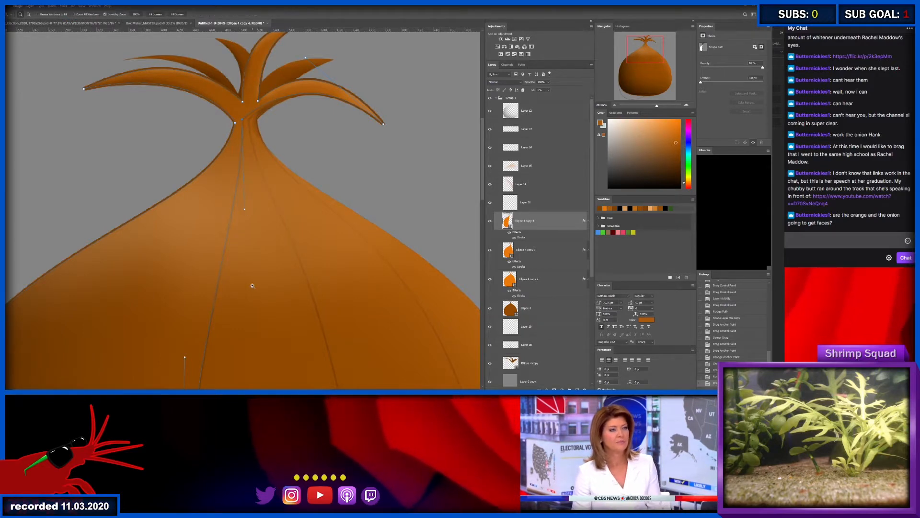
{"action": "left_click_drag", "start_coordinate": [252, 286], "coordinate": [238, 284]}
{"action": "left_click_drag", "start_coordinate": [244, 318], "coordinate": [311, 145]}
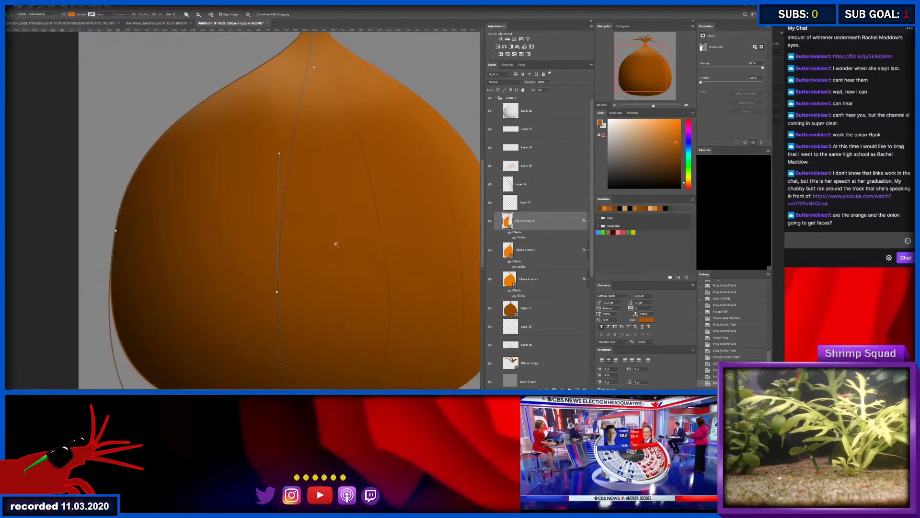
{"action": "left_click_drag", "start_coordinate": [336, 244], "coordinate": [325, 240]}
{"action": "key", "text": "a"}
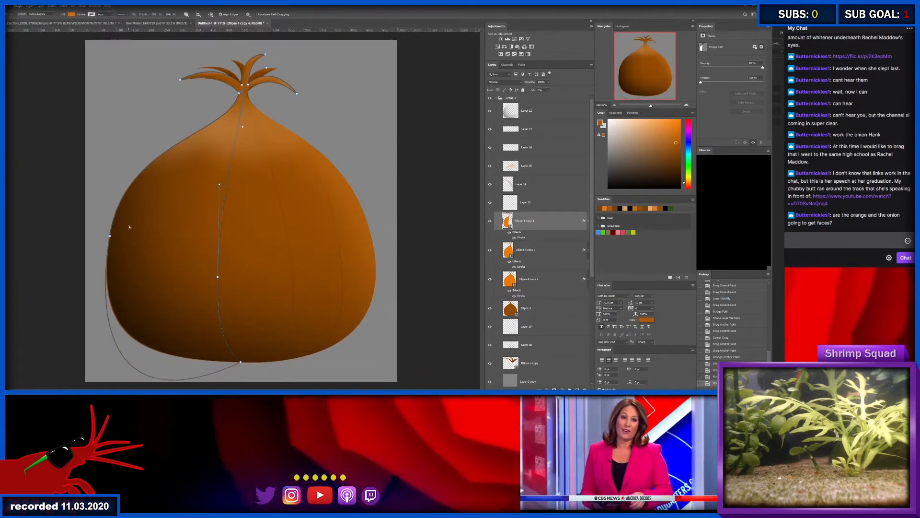
- Select the central copy's outer left anchor point and reposition its neck anchor so the skin lines spread apart at the neck
{"action": "left_click_drag", "start_coordinate": [127, 231], "coordinate": [105, 242]}
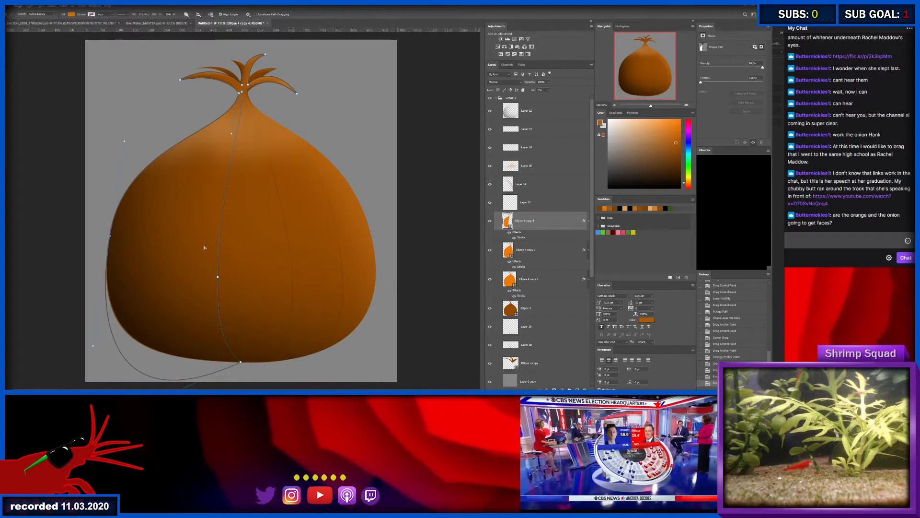
{"action": "key", "text": "z"}
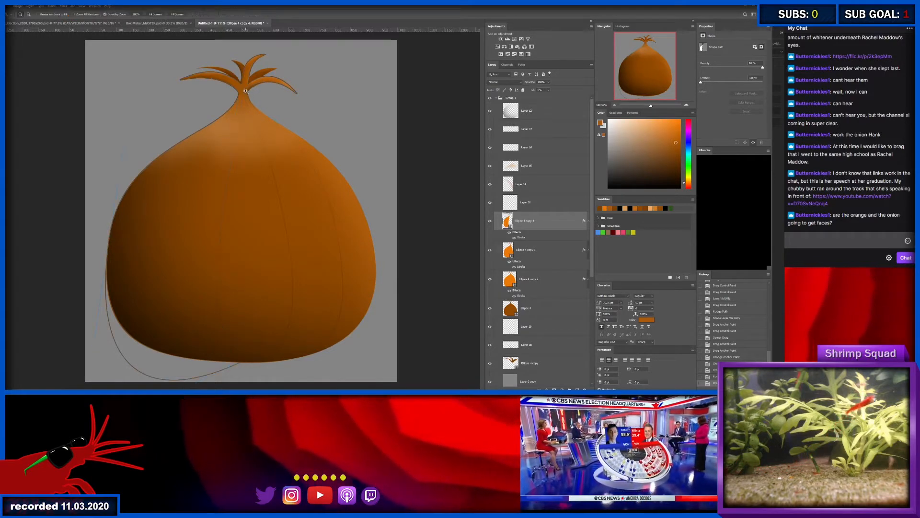
{"action": "left_click_drag", "start_coordinate": [247, 96], "coordinate": [275, 88]}
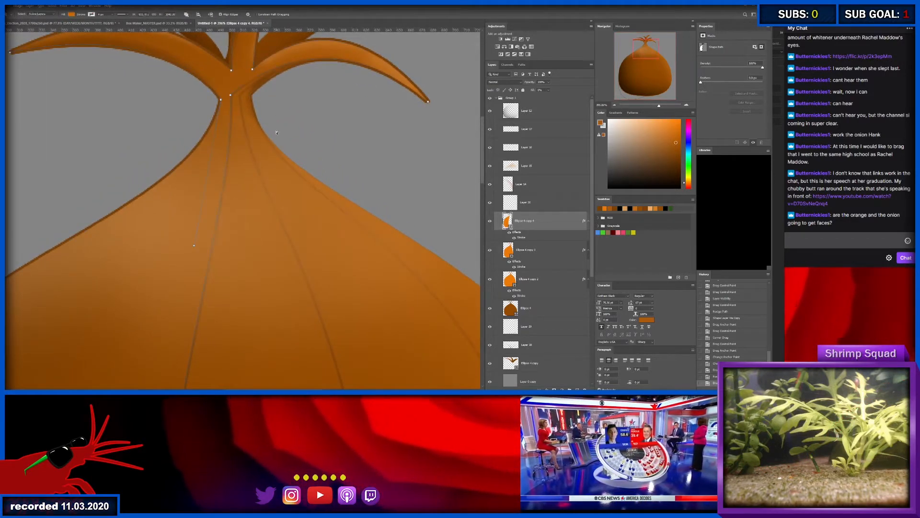
{"action": "left_click", "coordinate": [221, 227], "text": "alt"}
{"action": "left_click_drag", "start_coordinate": [222, 228], "coordinate": [207, 225]}
{"action": "key", "text": "a"}
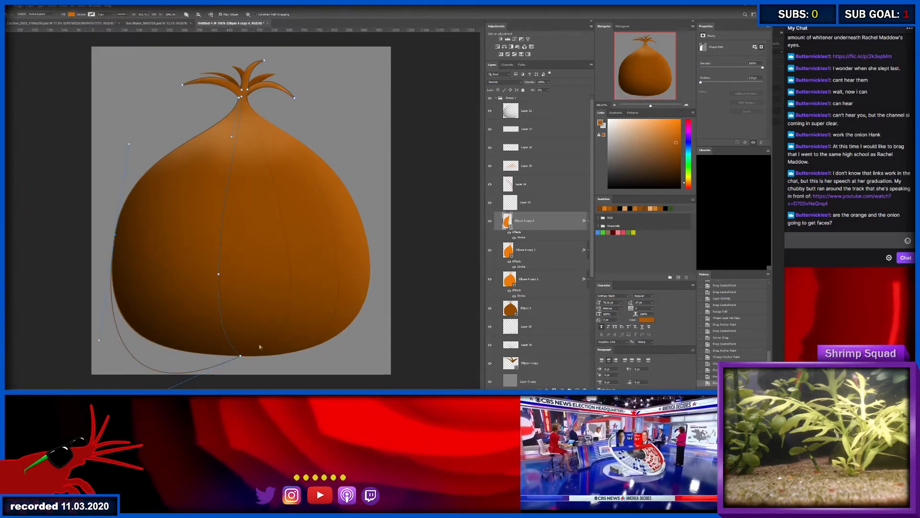
- Duplicate the widest orange onion copy and place the duplicate above the other orange copies
{"action": "left_click", "coordinate": [544, 250]}
{"action": "left_click", "coordinate": [546, 274]}
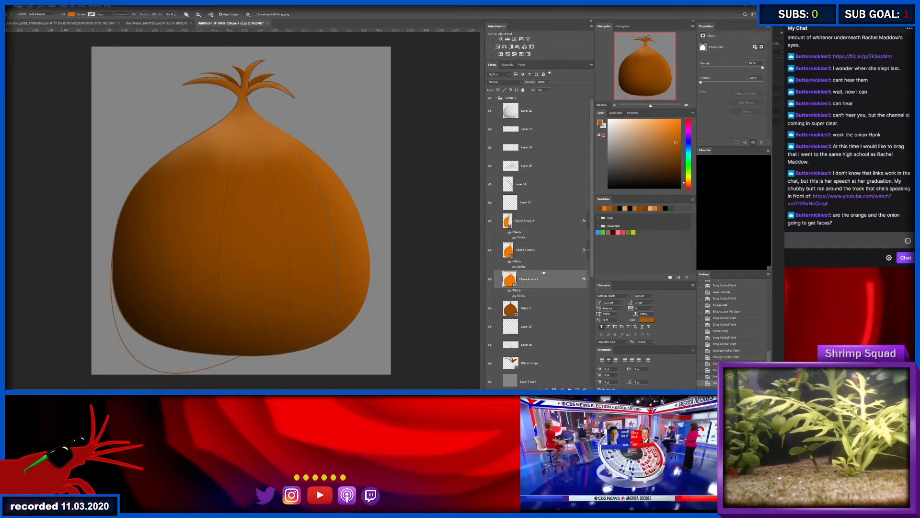
{"action": "key", "text": "ctrl+j"}
{"action": "left_click_drag", "start_coordinate": [535, 209], "coordinate": [535, 214]}
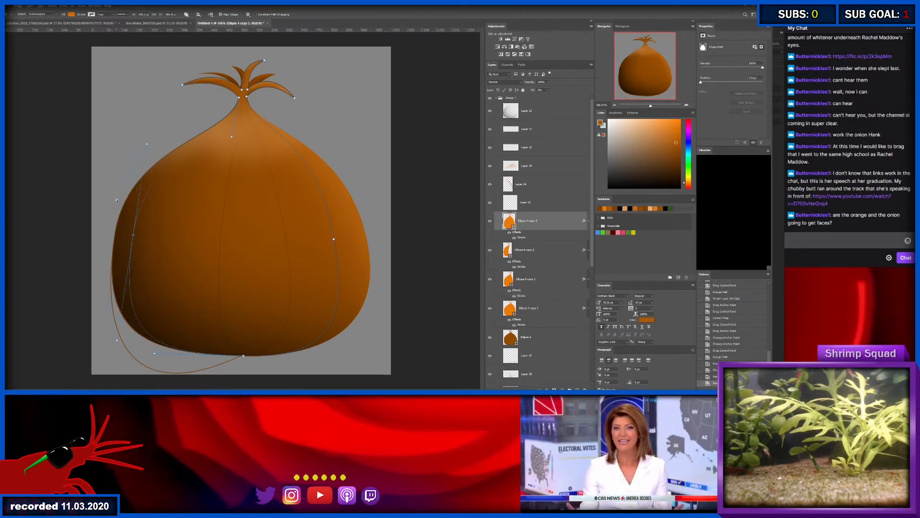
- Move the new copy's left-side anchor point inward and reshape its bottom curve to form a skin line left of centre
{"action": "key", "text": "shift+Right"}
{"action": "key", "text": "shift+Right"}
{"action": "key", "text": "shift+Right"}
{"action": "key", "text": "shift+Right"}
{"action": "key", "text": "shift+Right"}
{"action": "key", "text": "shift+Right"}
{"action": "key", "text": "shift+Right"}
{"action": "key", "text": "shift+Right"}
{"action": "key", "text": "shift+Right"}
{"action": "key", "text": "shift+Right"}
{"action": "key", "text": "shift+Right"}
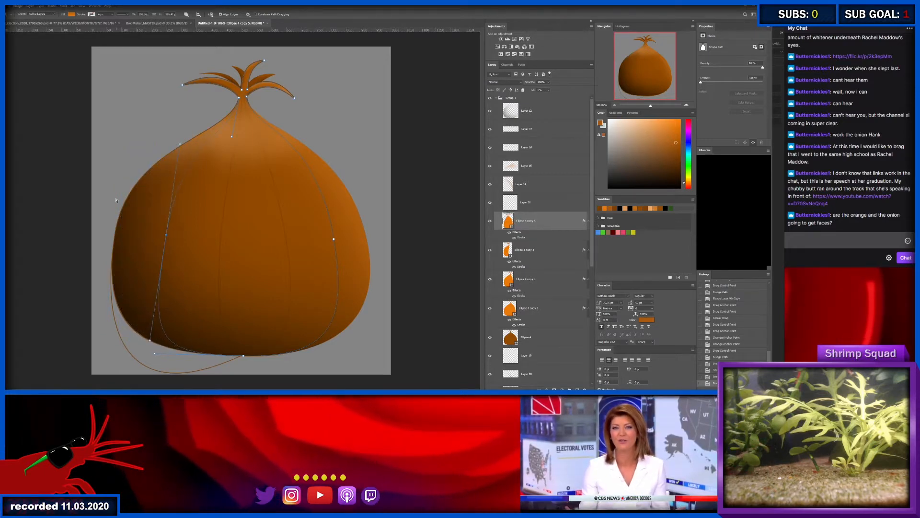
{"action": "key", "text": "shift+Right"}
{"action": "key", "text": "shift+Right"}
{"action": "key", "text": "shift+Right"}
{"action": "key", "text": "shift+Right"}
{"action": "key", "text": "shift+Left"}
{"action": "key", "text": "shift+Left"}
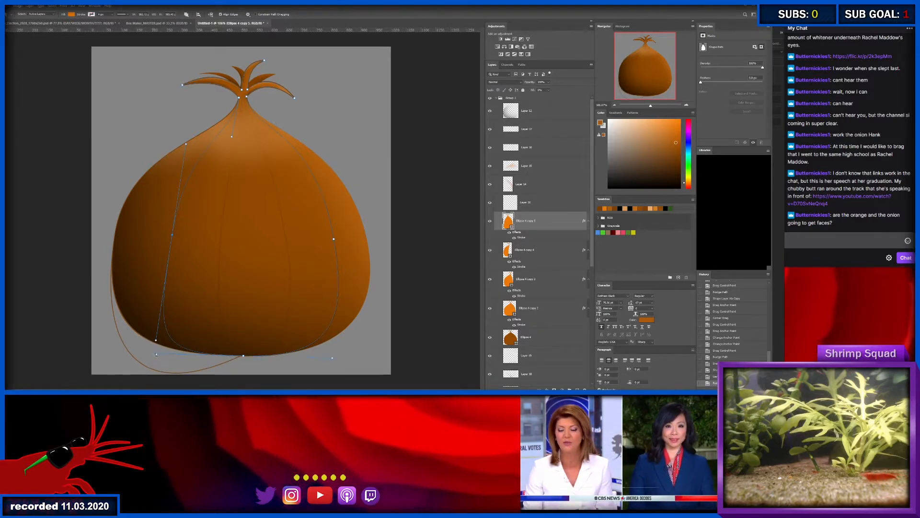
{"action": "left_click_drag", "start_coordinate": [155, 354], "coordinate": [196, 350]}
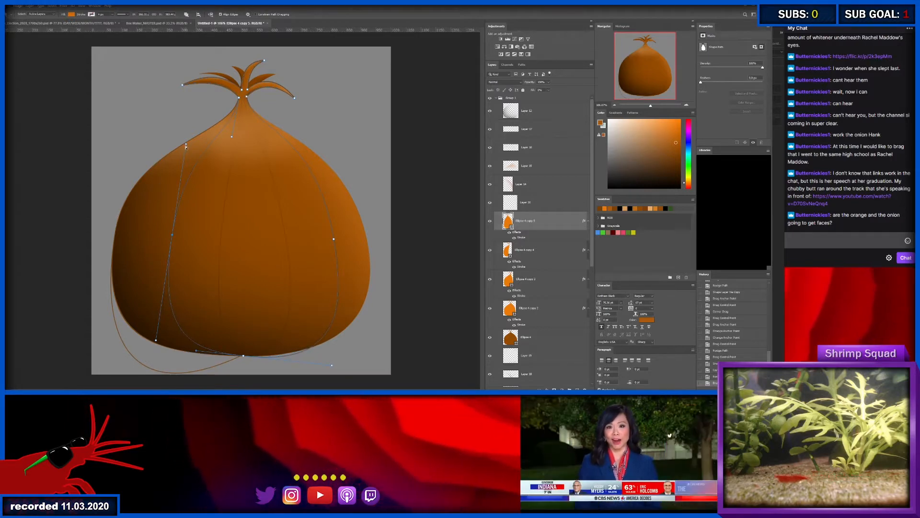
{"action": "key", "text": "Return"}
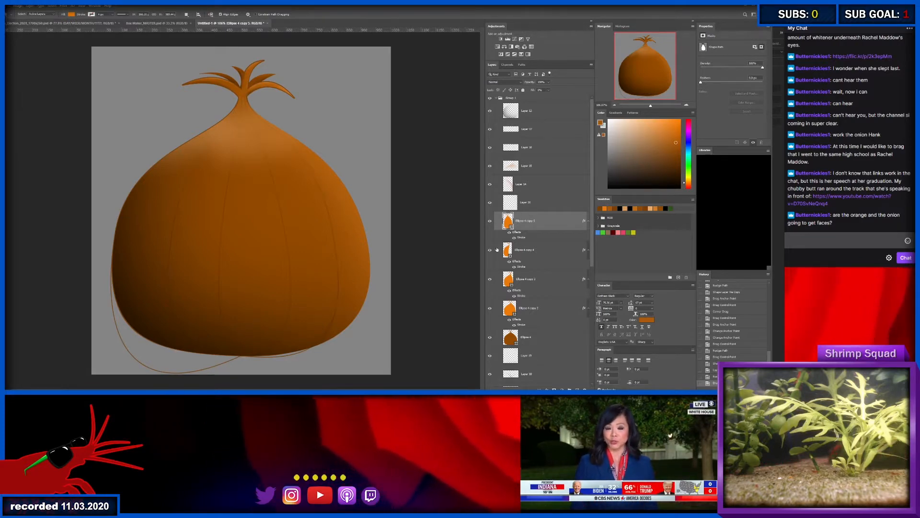
- Duplicate the widest orange copy again, place it above the other copies, and shift its left-side anchor point slightly inward
{"action": "left_click", "coordinate": [546, 307]}
{"action": "key", "text": "ctrl+j"}
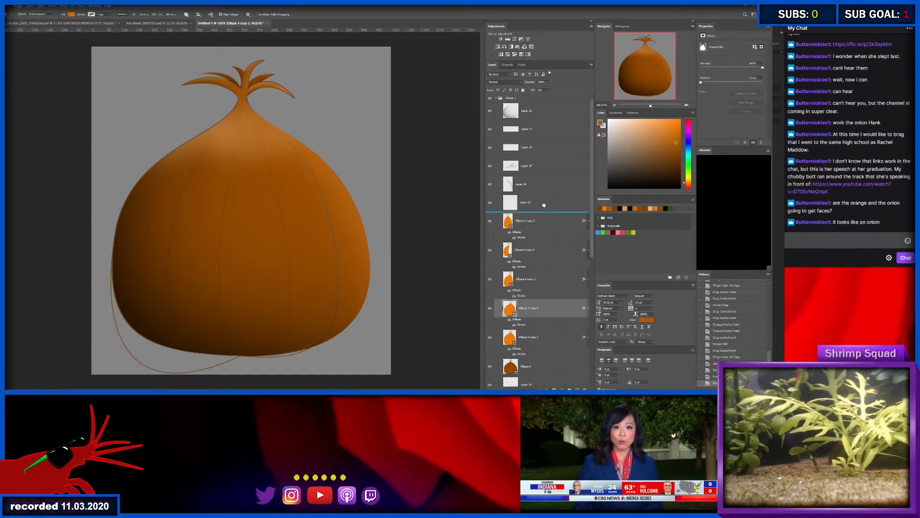
{"action": "left_click_drag", "start_coordinate": [544, 205], "coordinate": [545, 211]}
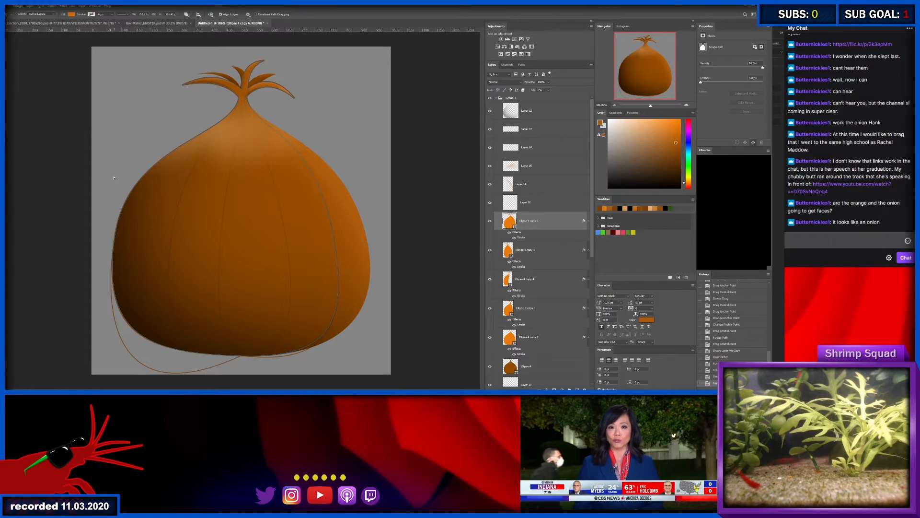
{"action": "left_click_drag", "start_coordinate": [114, 184], "coordinate": [137, 278]}
{"action": "key", "text": "shift+Right"}
{"action": "key", "text": "shift+Right"}
{"action": "key", "text": "shift+Right"}
{"action": "key", "text": "shift+Right"}
{"action": "key", "text": "shift+Right"}
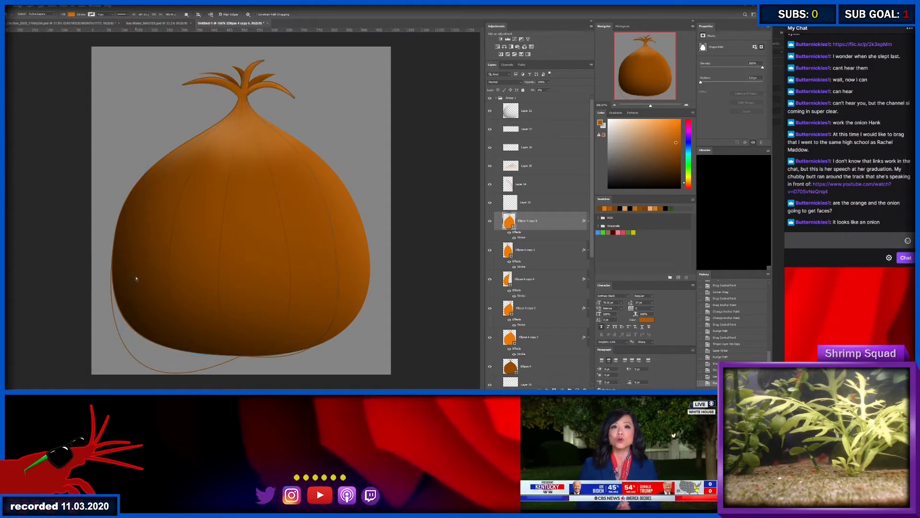
- Select the neck anchor of the second-highest orange onion copy and nudge it upward and right to separate its skin line
{"action": "key", "text": "v"}
{"action": "scroll", "coordinate": [239, 98], "scroll_direction": "up", "scroll_amount": 5}
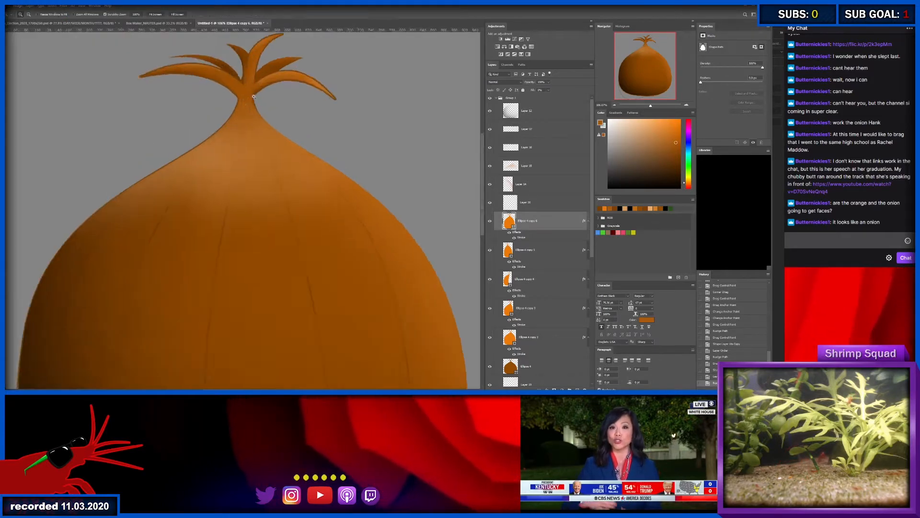
{"action": "left_click", "coordinate": [219, 154]}
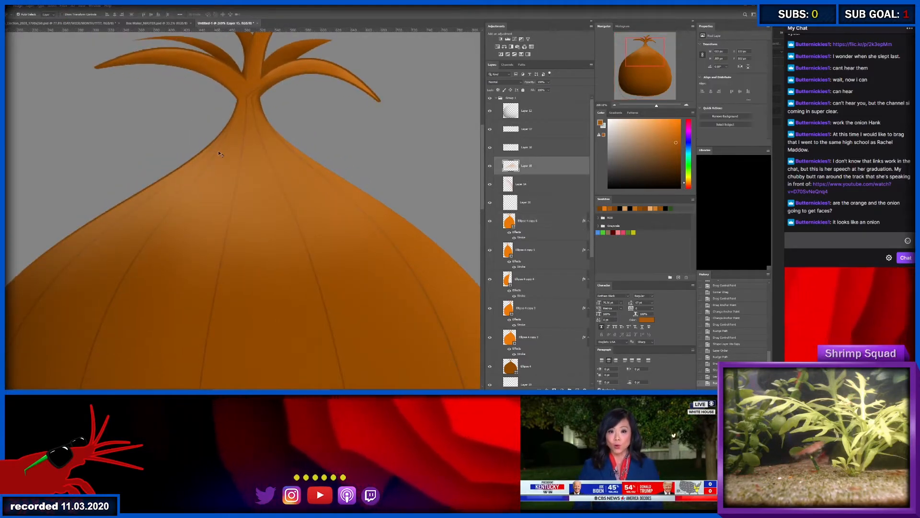
{"action": "left_click", "coordinate": [525, 250]}
{"action": "key", "text": "a"}
{"action": "scroll", "coordinate": [255, 71], "scroll_direction": "up", "scroll_amount": 6}
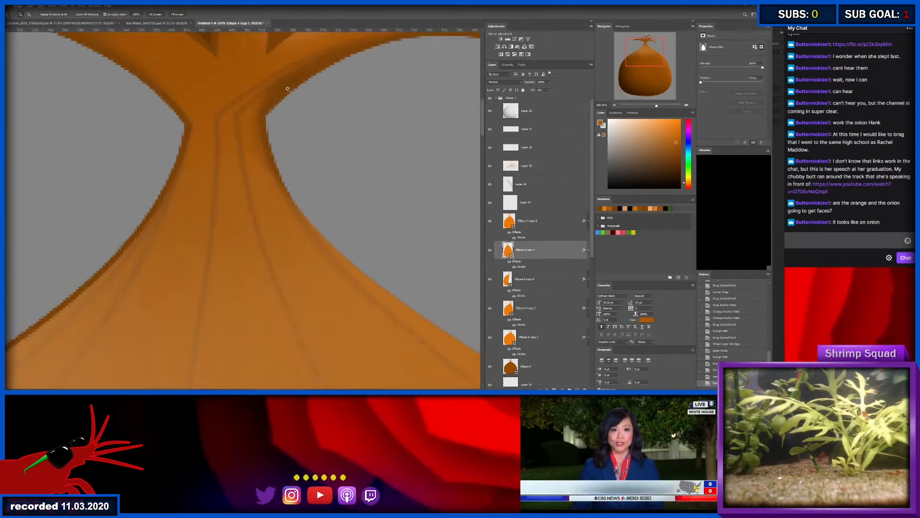
{"action": "key", "text": "Right"}
{"action": "key", "text": "Right"}
{"action": "key", "text": "Right"}
{"action": "key", "text": "Right"}
{"action": "key", "text": "Right"}
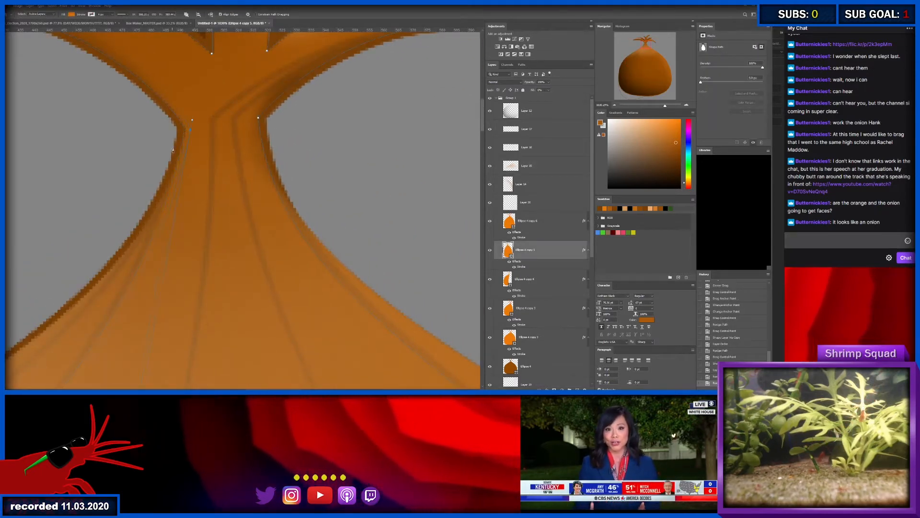
{"action": "key", "text": "Up"}
{"action": "key", "text": "Up"}
{"action": "key", "text": "Up"}
{"action": "key", "text": "Up"}
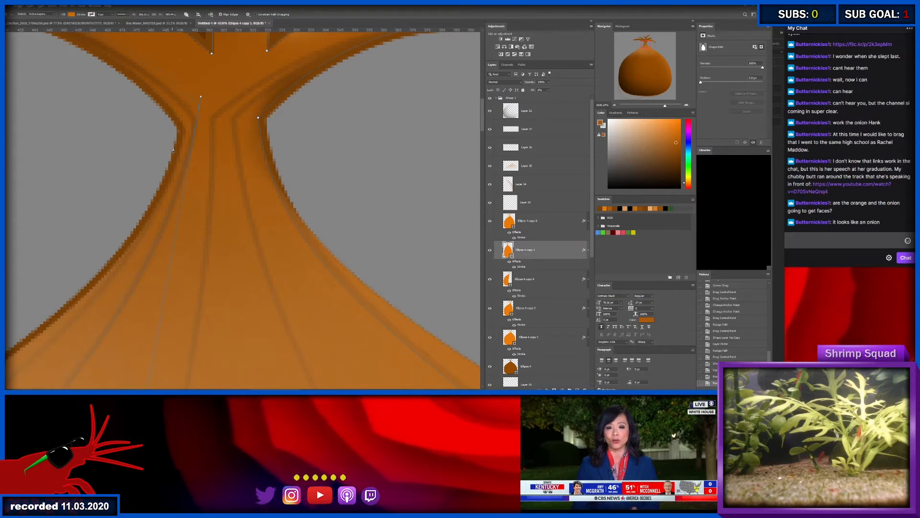
{"action": "key", "text": "Right"}
{"action": "key", "text": "Right"}
{"action": "key", "text": "Up"}
{"action": "key", "text": "Up"}
{"action": "key", "text": "Up"}
{"action": "key", "text": "Up"}
{"action": "key", "text": "Up"}
{"action": "key", "text": "Up"}
{"action": "key", "text": "Up"}
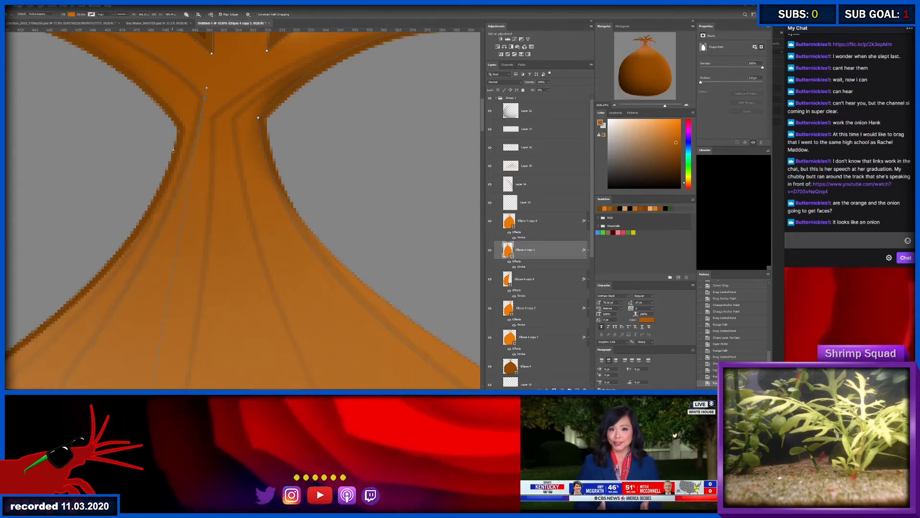
- Select the topmost orange copy's neck anchor and nudge it upward and right, between the onion's left edge and the neighbouring skin line
{"action": "key", "text": "alt+bracketright"}
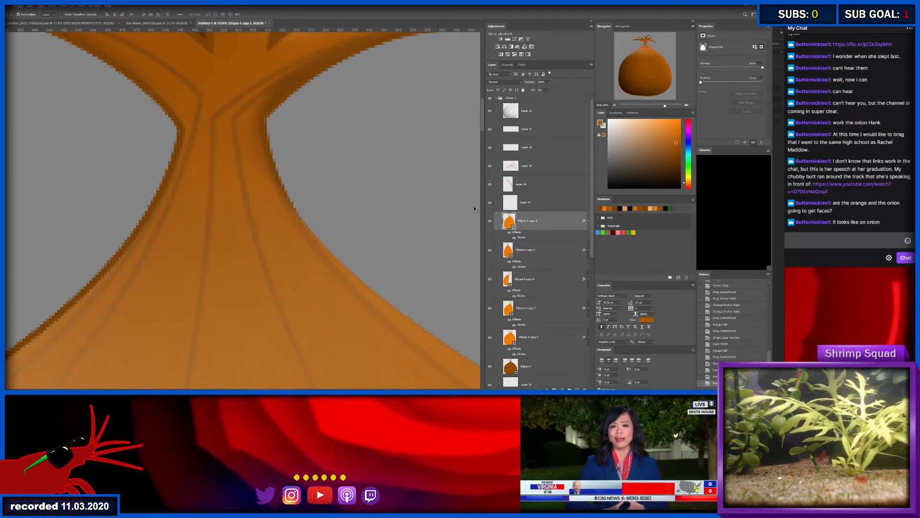
{"action": "left_click_drag", "start_coordinate": [179, 118], "coordinate": [195, 135]}
{"action": "key", "text": "Right"}
{"action": "key", "text": "Right"}
{"action": "key", "text": "Up"}
{"action": "key", "text": "Up"}
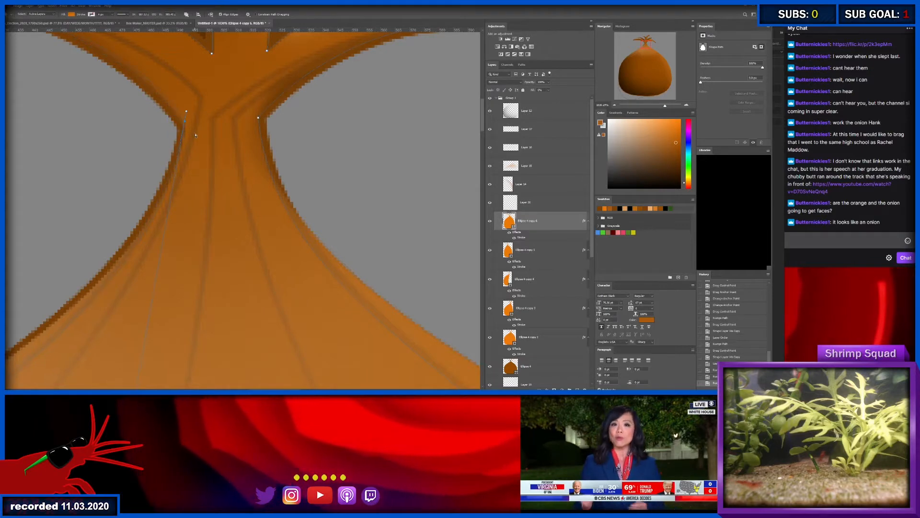
{"action": "key", "text": "Right"}
{"action": "key", "text": "Right"}
{"action": "key", "text": "Up"}
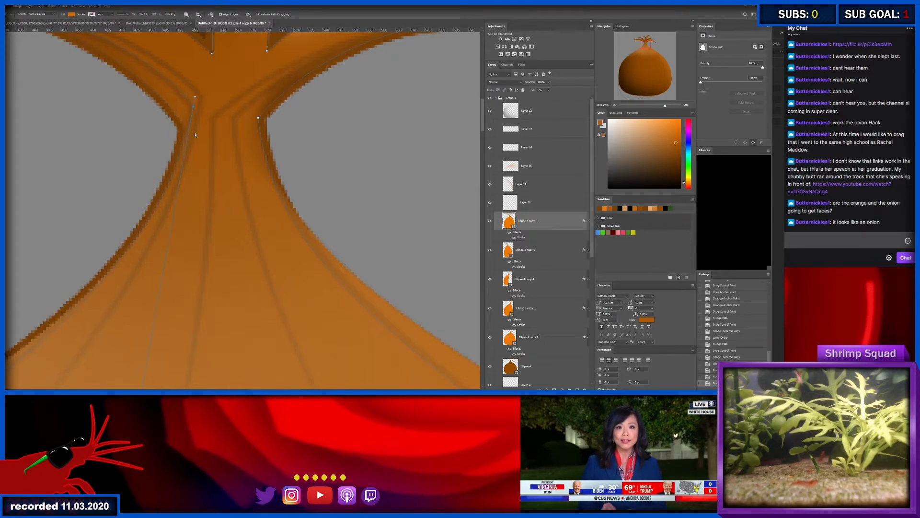
- Examine the skin lines across the whole onion and along its base, toggling the second-highest orange copy's visibility to identify its line
{"action": "left_click", "coordinate": [497, 190]}
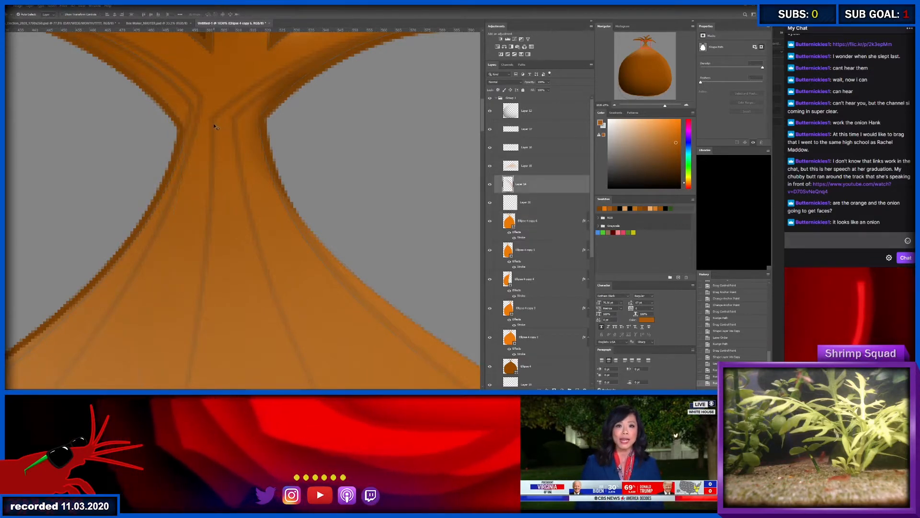
{"action": "key", "text": "ctrl+space"}
{"action": "left_click_drag", "start_coordinate": [267, 130], "coordinate": [207, 193]}
{"action": "left_click_drag", "start_coordinate": [225, 231], "coordinate": [268, 231]}
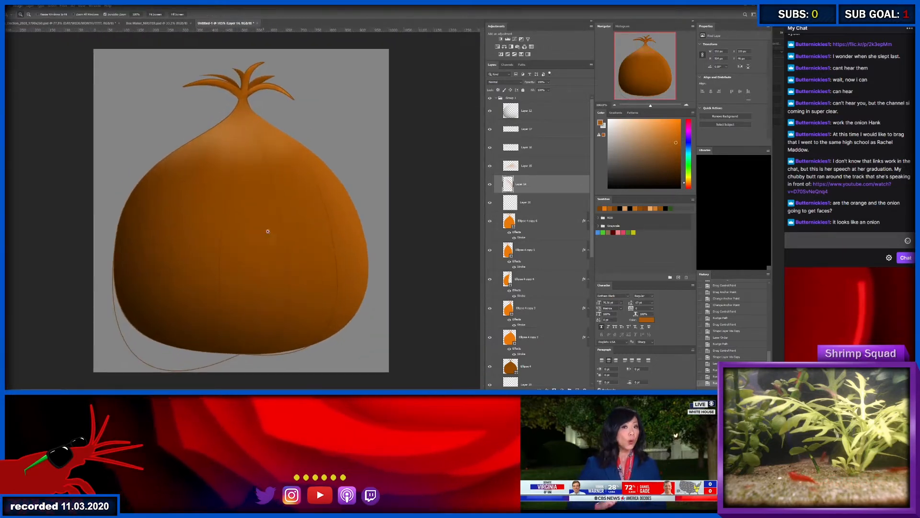
{"action": "key", "text": "ctrl+space"}
{"action": "left_click_drag", "start_coordinate": [300, 355], "coordinate": [312, 332]}
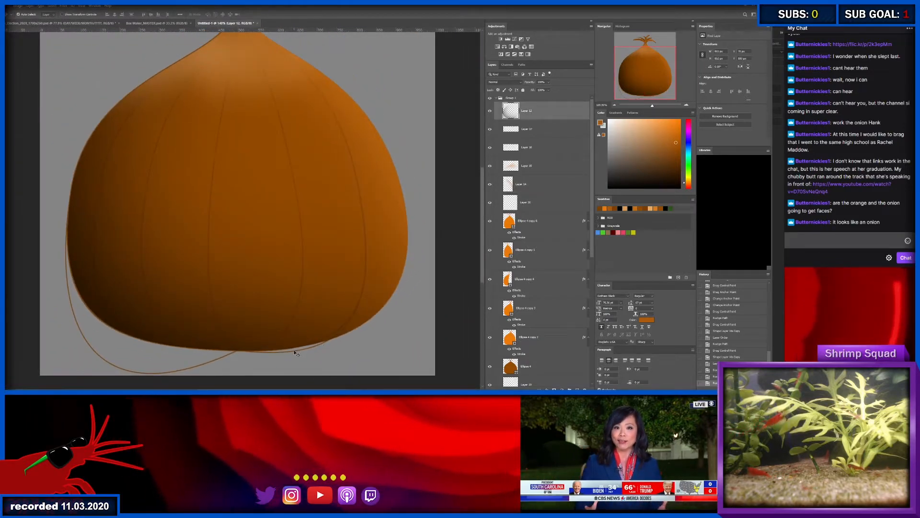
{"action": "left_click", "coordinate": [493, 254]}
{"action": "left_click", "coordinate": [489, 252]}
{"action": "left_click", "coordinate": [489, 252]}
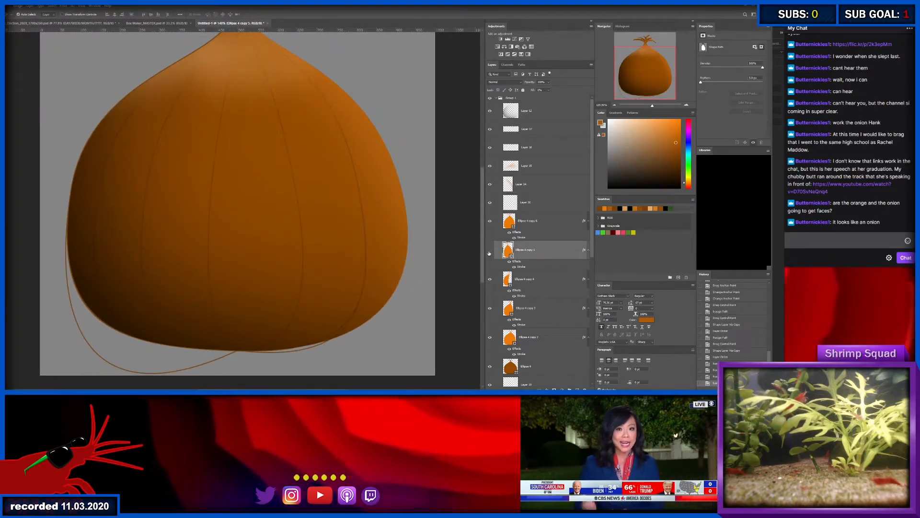
{"action": "left_click", "coordinate": [489, 252]}
{"action": "left_click", "coordinate": [489, 251]}
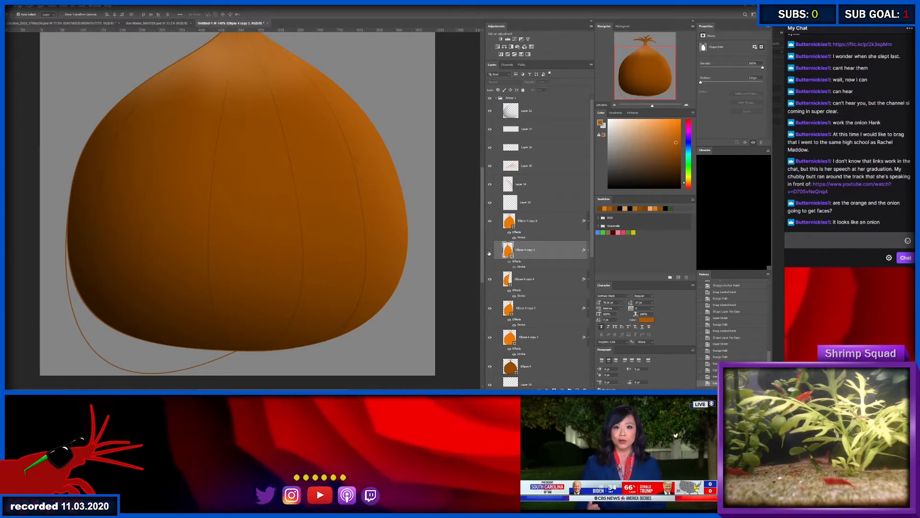
{"action": "left_click", "coordinate": [536, 221]}
{"action": "left_click", "coordinate": [542, 310], "text": "shift"}
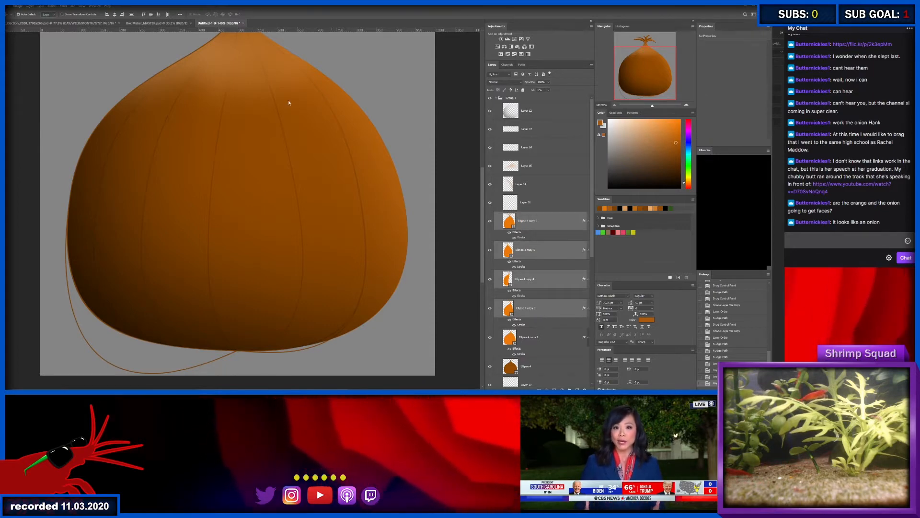
- Move the neck anchor of the fourth orange copy from the top higher and right so its line follows the right sprout
{"action": "scroll", "coordinate": [249, 84], "scroll_direction": "up", "scroll_amount": 10}
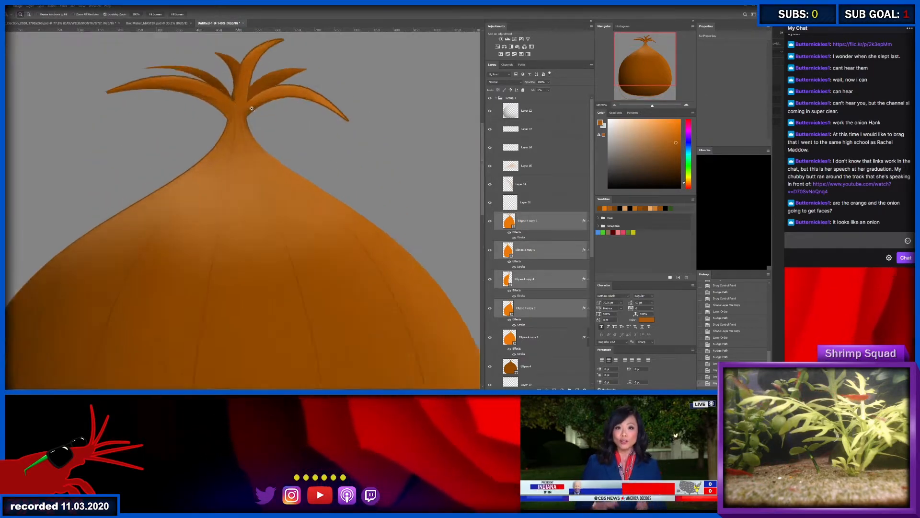
{"action": "left_click", "coordinate": [230, 139]}
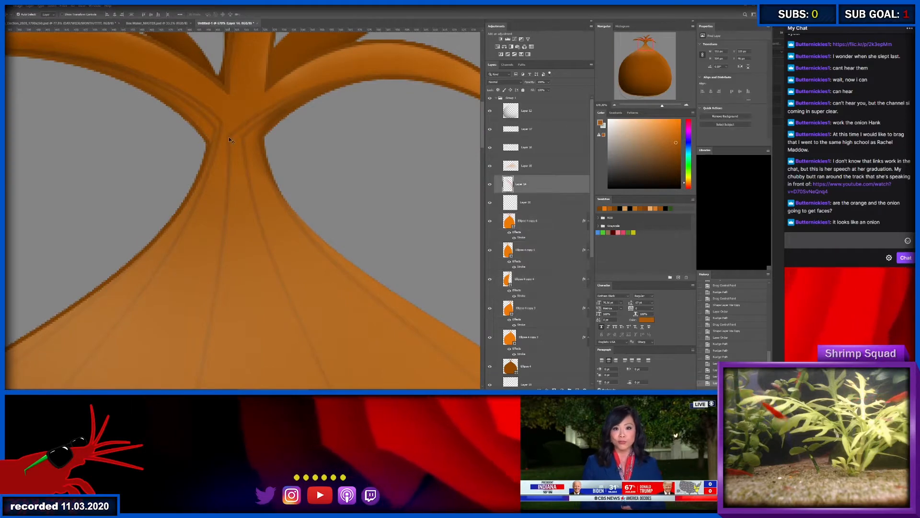
{"action": "left_click", "coordinate": [532, 308]}
{"action": "key", "text": "a"}
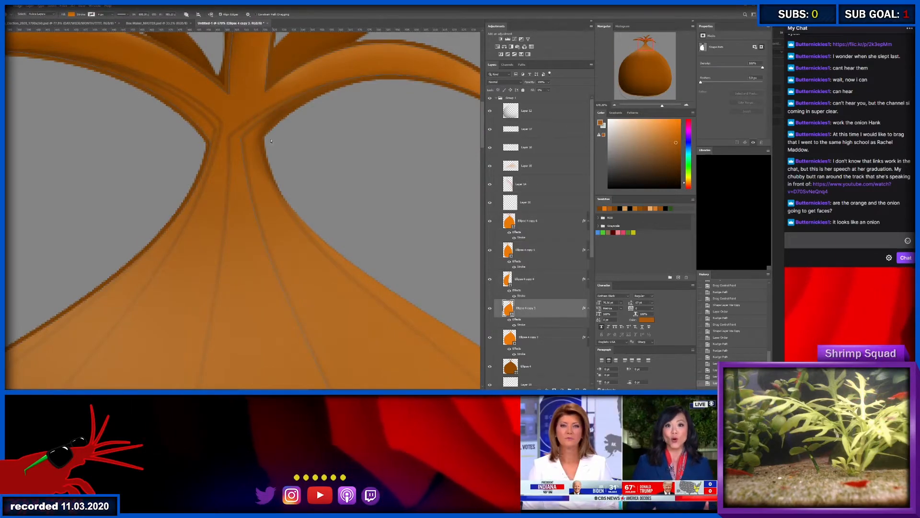
{"action": "left_click", "coordinate": [230, 146]}
{"action": "key", "text": "shift+Up"}
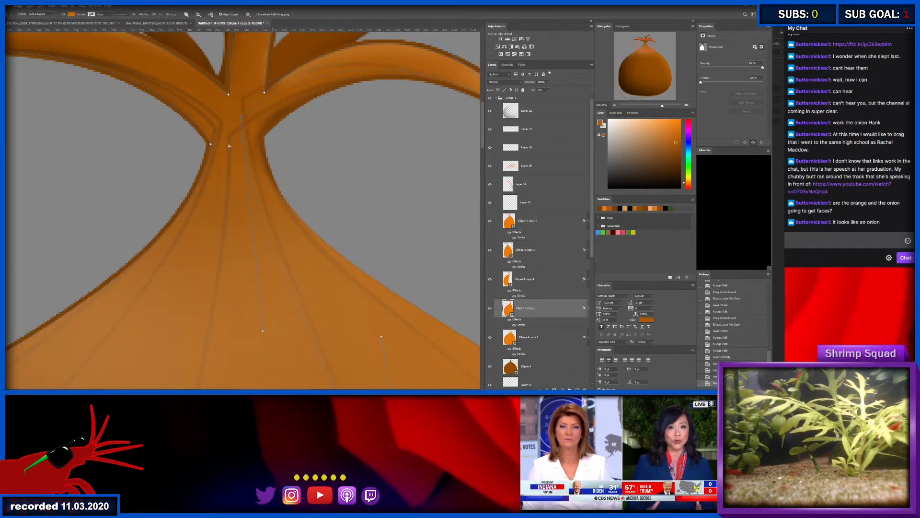
{"action": "key", "text": "Down"}
{"action": "key", "text": "Down"}
{"action": "key", "text": "Down"}
{"action": "key", "text": "Down"}
{"action": "key", "text": "Down"}
{"action": "key", "text": "Down"}
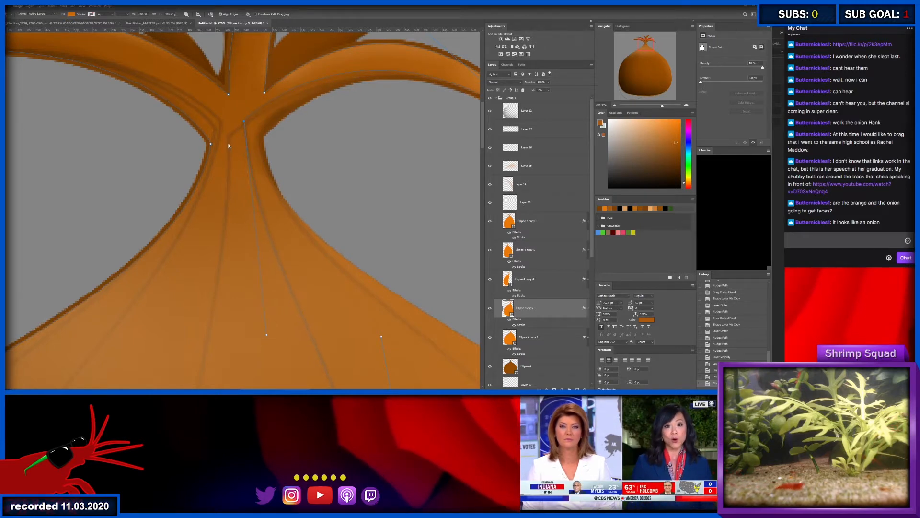
- Raise the neck anchor of the third orange copy from the top and fine-tune its horizontal position near the neck's centre
{"action": "key", "text": "v"}
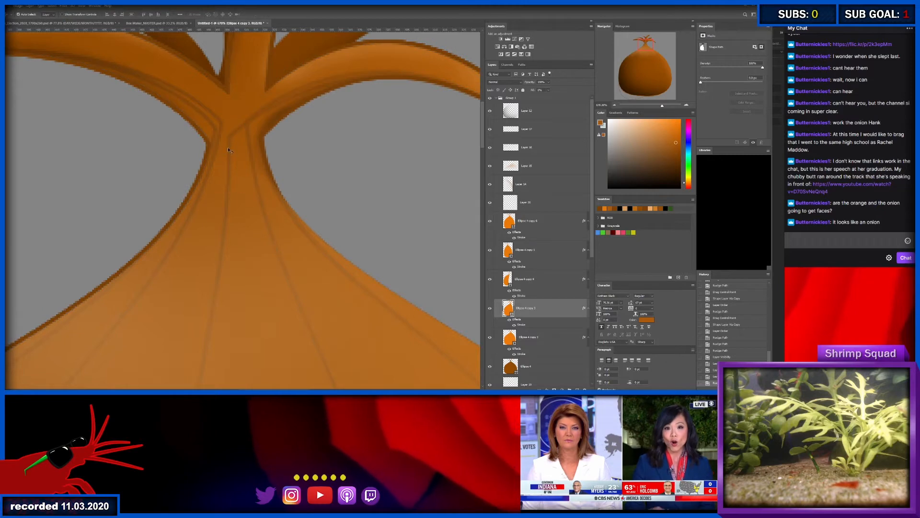
{"action": "left_click", "coordinate": [229, 151]}
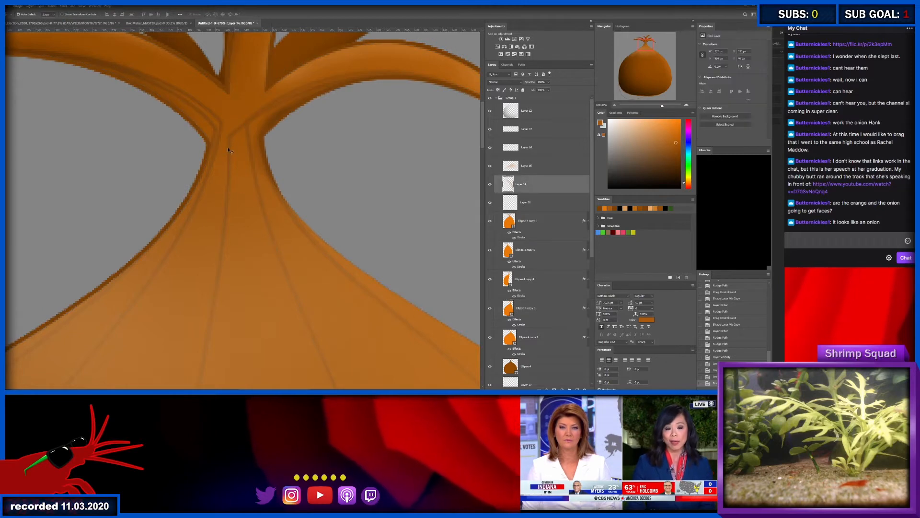
{"action": "left_click", "coordinate": [534, 282]}
{"action": "key", "text": "a"}
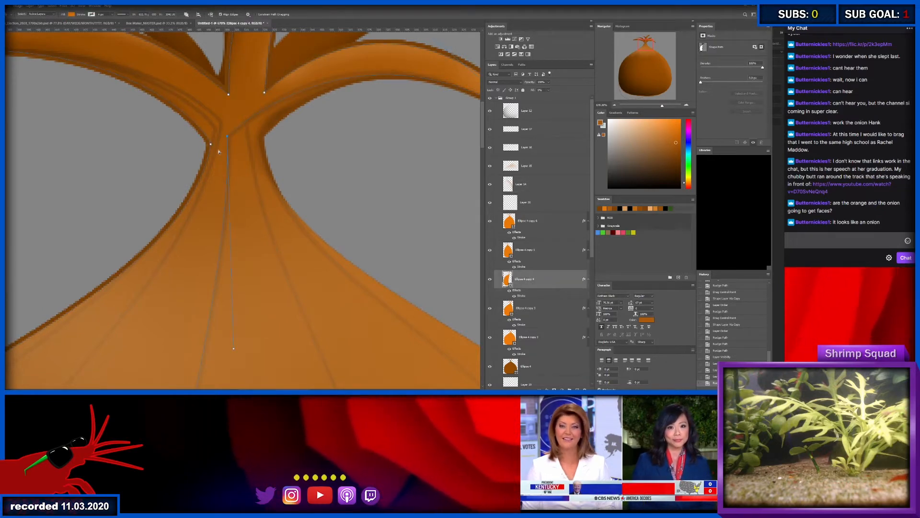
{"action": "key", "text": "Up"}
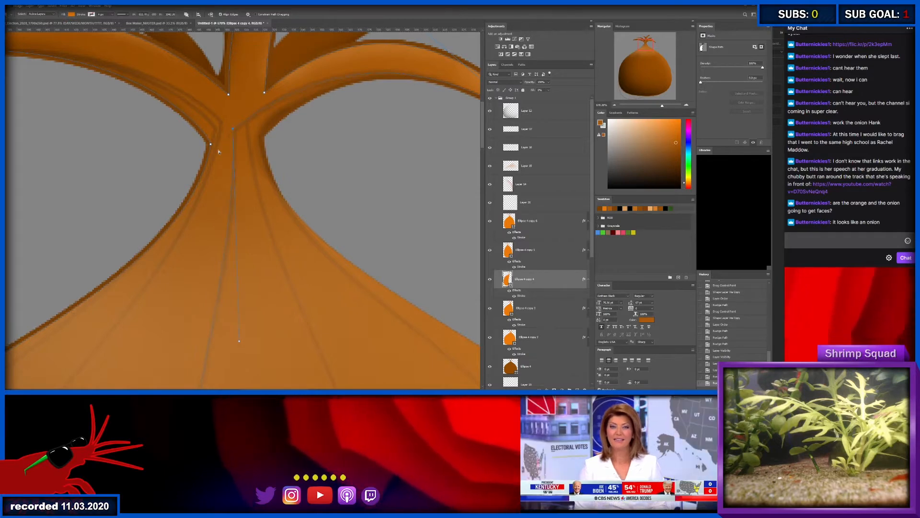
{"action": "key", "text": "Up"}
{"action": "key", "text": "Left"}
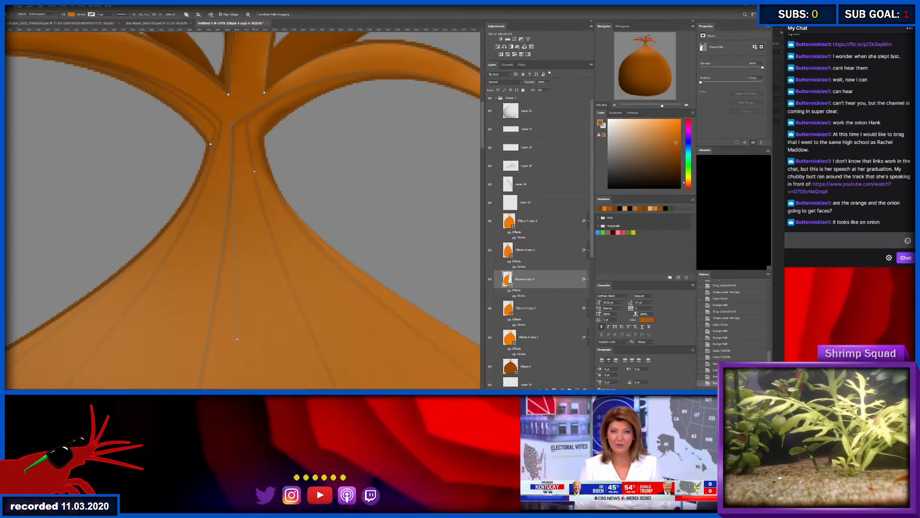
{"action": "key", "text": "Left"}
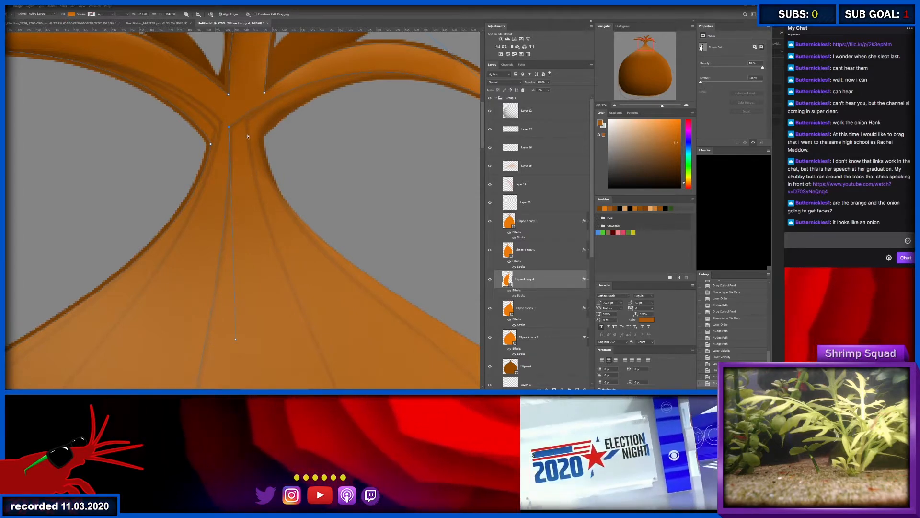
- Reselect the fourth orange copy's neck anchor and shift it slightly down and left to even out the line spacing
{"action": "left_click", "coordinate": [527, 184]}
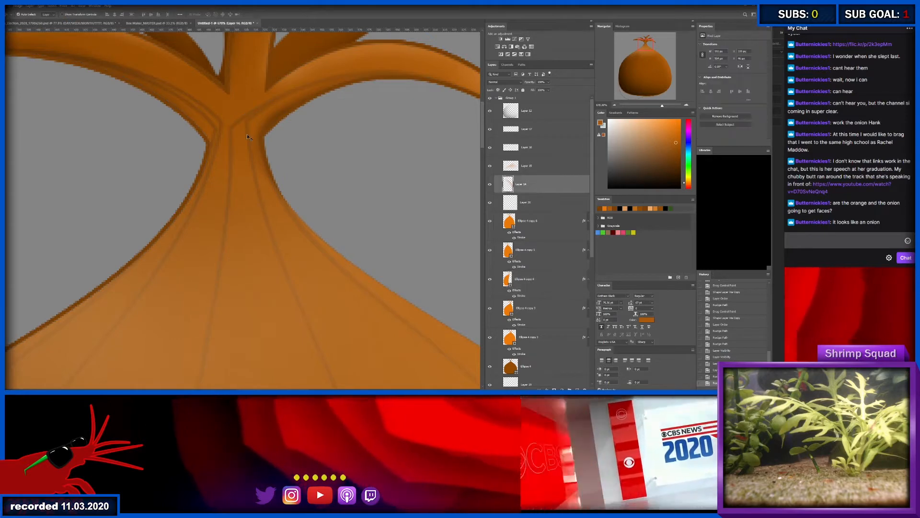
{"action": "left_click", "coordinate": [546, 311]}
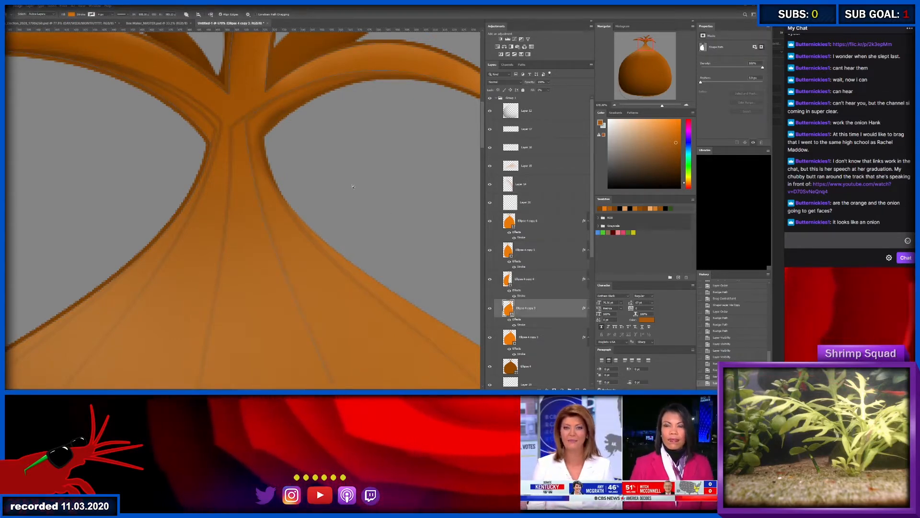
{"action": "left_click_drag", "start_coordinate": [231, 111], "coordinate": [273, 145]}
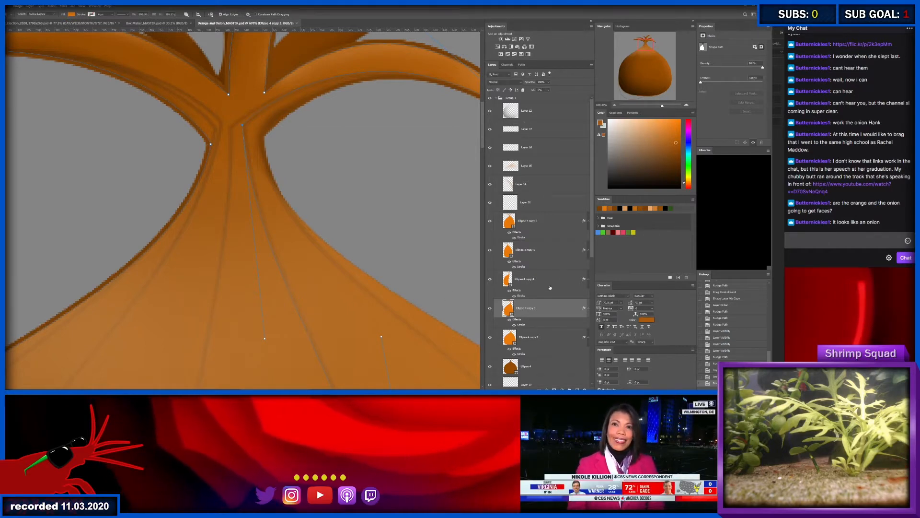
- Select the lowest orange copy's neck anchor and nudge it upward and left, away from the onion's right edge
{"action": "left_click", "coordinate": [544, 338]}
{"action": "left_click_drag", "start_coordinate": [369, 304], "coordinate": [315, 182]}
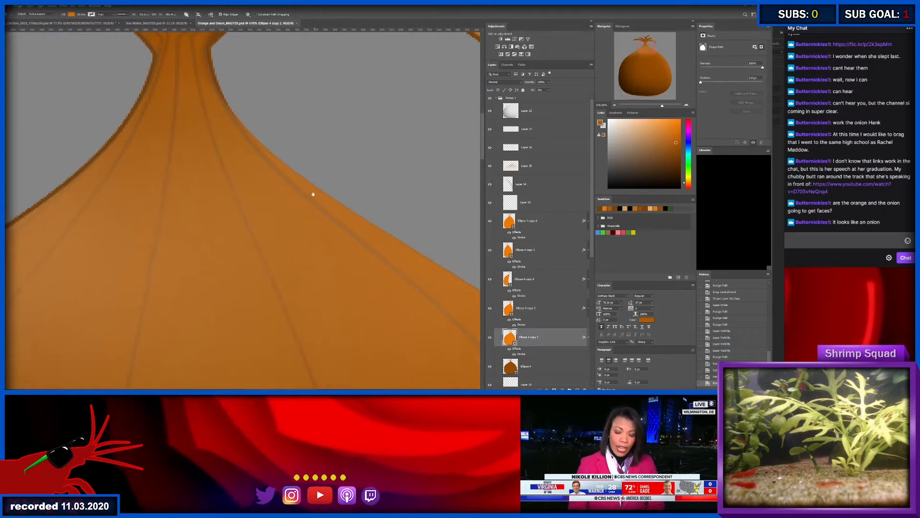
{"action": "left_click_drag", "start_coordinate": [242, 53], "coordinate": [254, 178]}
{"action": "left_click", "coordinate": [208, 149]}
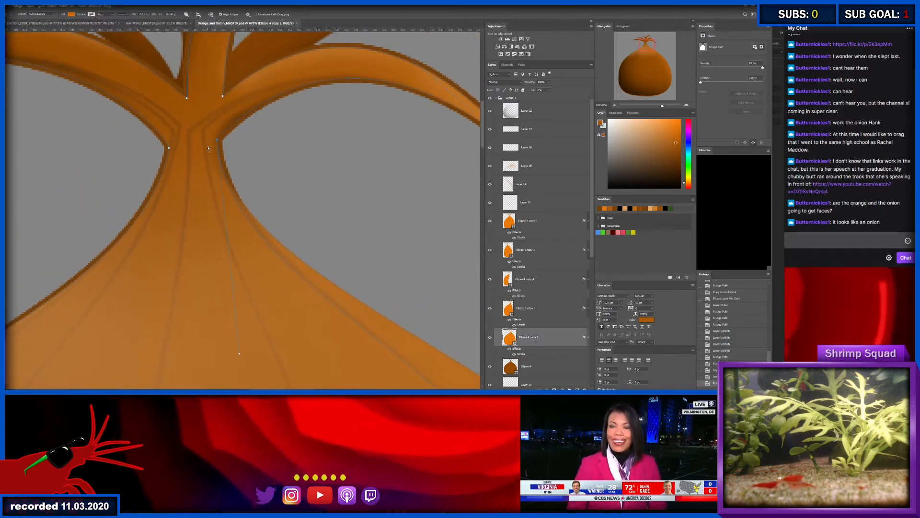
{"action": "key", "text": "Up"}
{"action": "key", "text": "Up"}
{"action": "key", "text": "Up"}
{"action": "key", "text": "Up"}
{"action": "key", "text": "Up"}
{"action": "key", "text": "Left"}
{"action": "key", "text": "Left"}
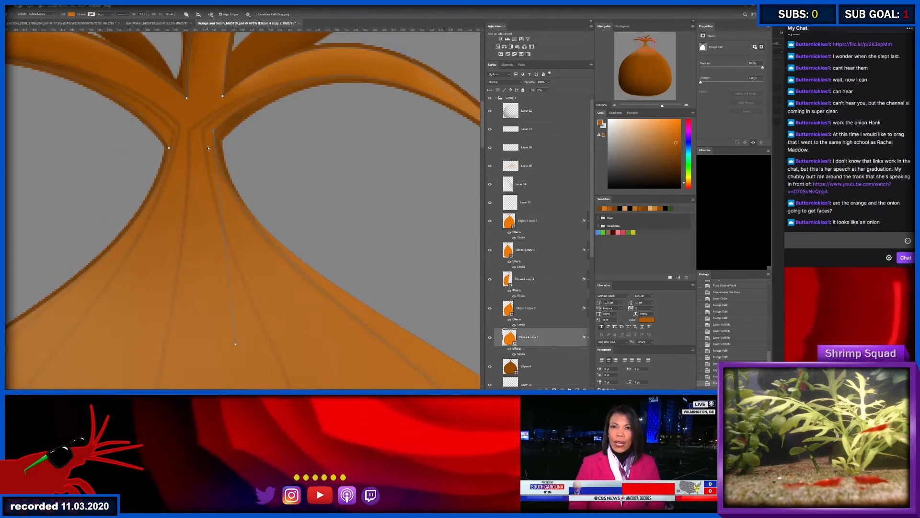
- Rasterize the layer styles of the top two orange ellipse copies used for the onion's skin lines
{"action": "key", "text": "z"}
{"action": "left_click", "coordinate": [215, 159], "text": "alt"}
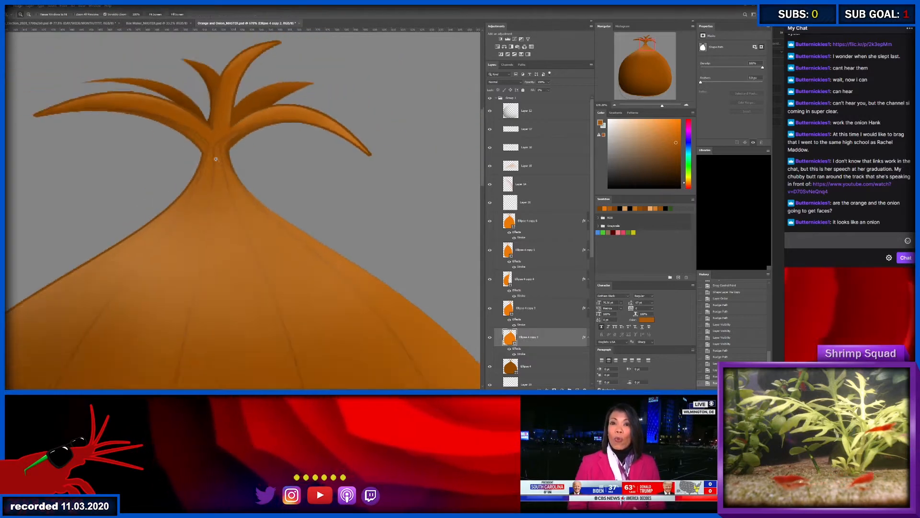
{"action": "left_click_drag", "start_coordinate": [215, 159], "coordinate": [194, 158]}
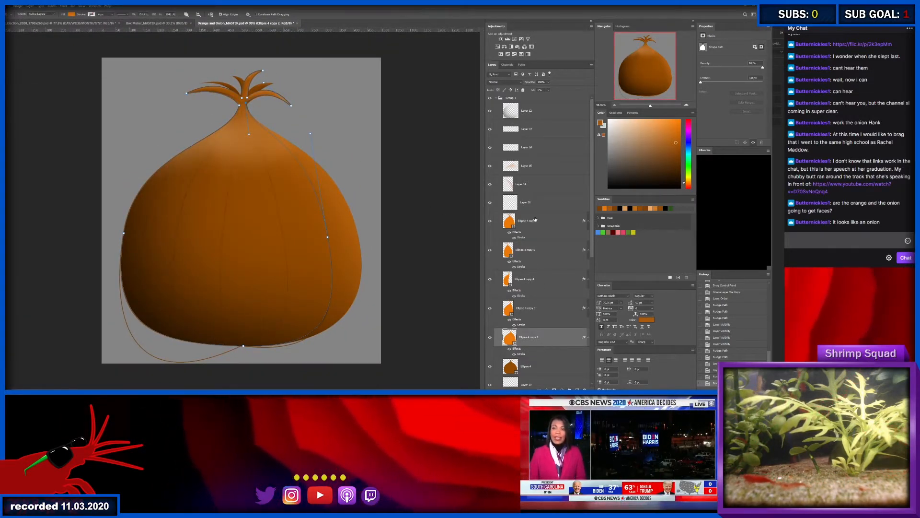
{"action": "left_click", "coordinate": [551, 219]}
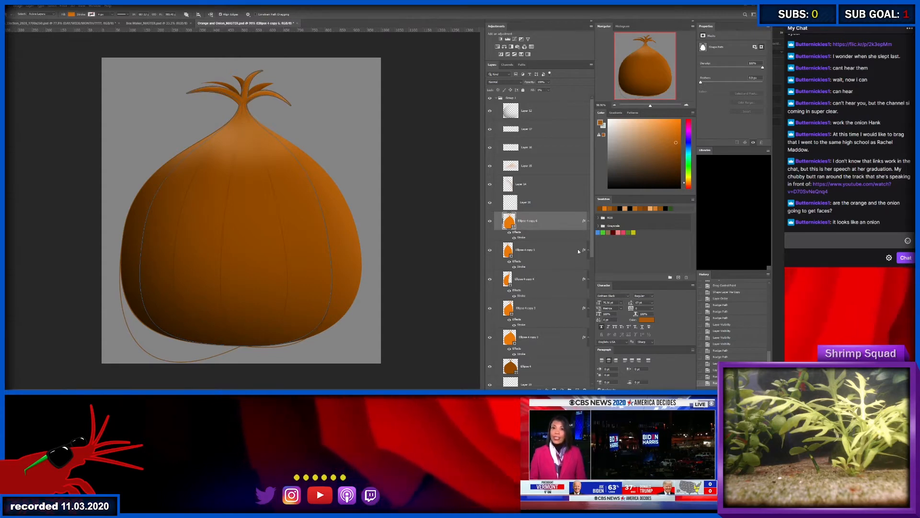
{"action": "left_click", "coordinate": [551, 250]}
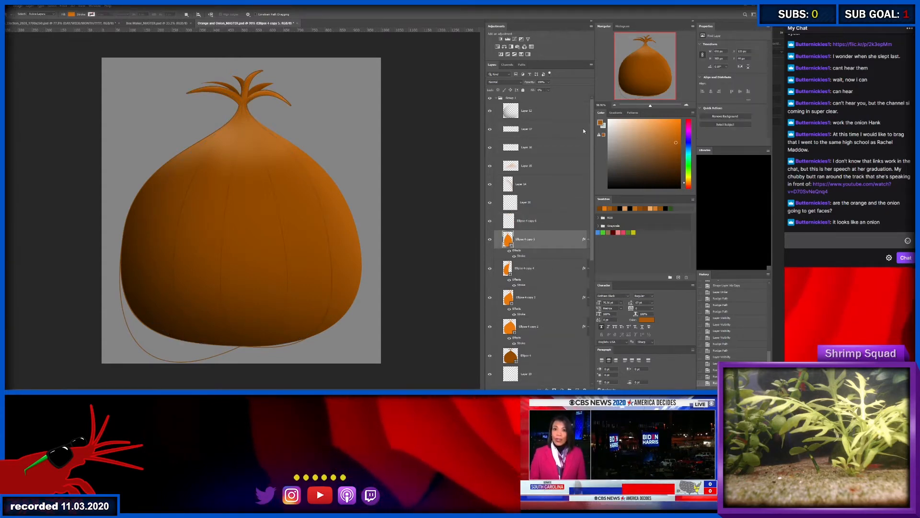
{"action": "left_click", "coordinate": [579, 118]}
- Rasterize the layer styles of the three remaining orange ellipse copies above the brown onion shape
{"action": "right_click", "coordinate": [542, 259]}
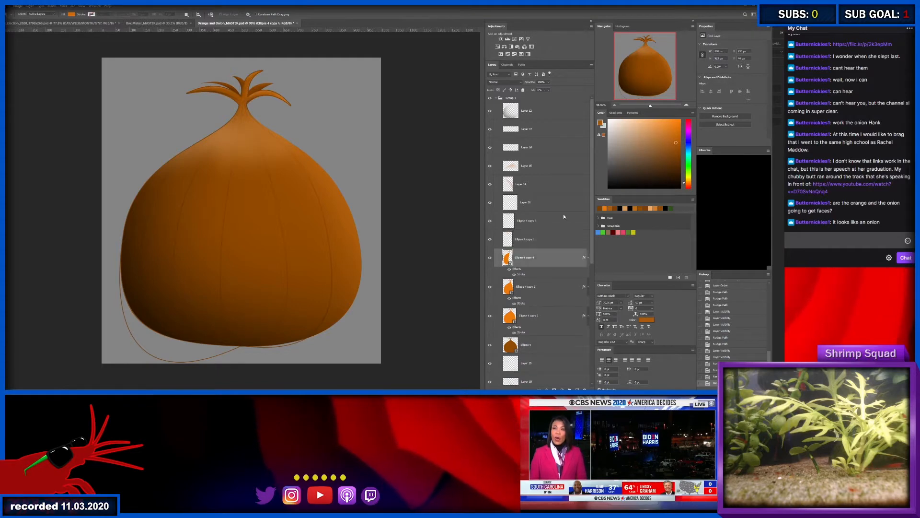
{"action": "left_click", "coordinate": [565, 129]}
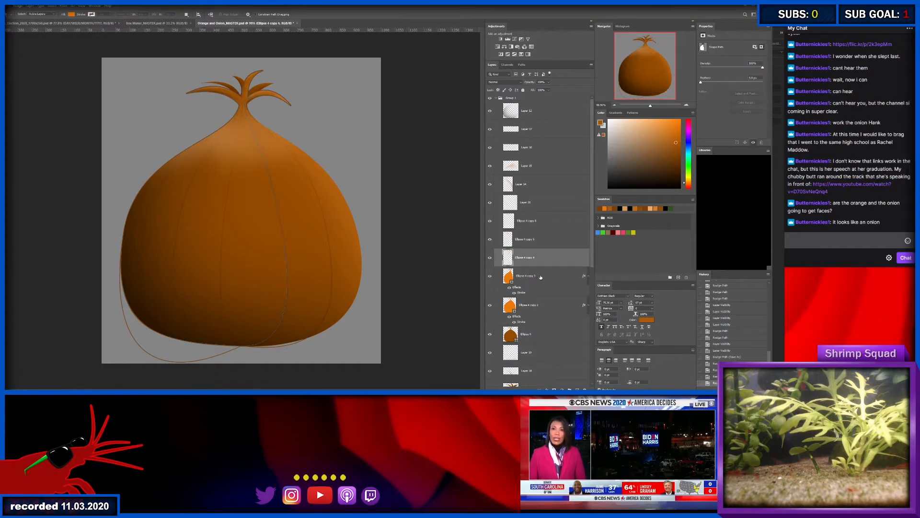
{"action": "left_click", "coordinate": [545, 276]}
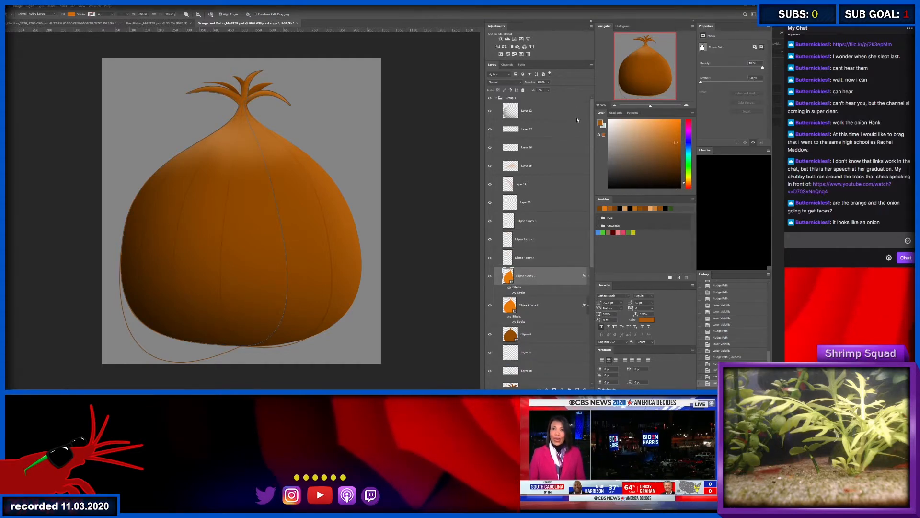
{"action": "left_click", "coordinate": [579, 125]}
{"action": "left_click", "coordinate": [542, 296]}
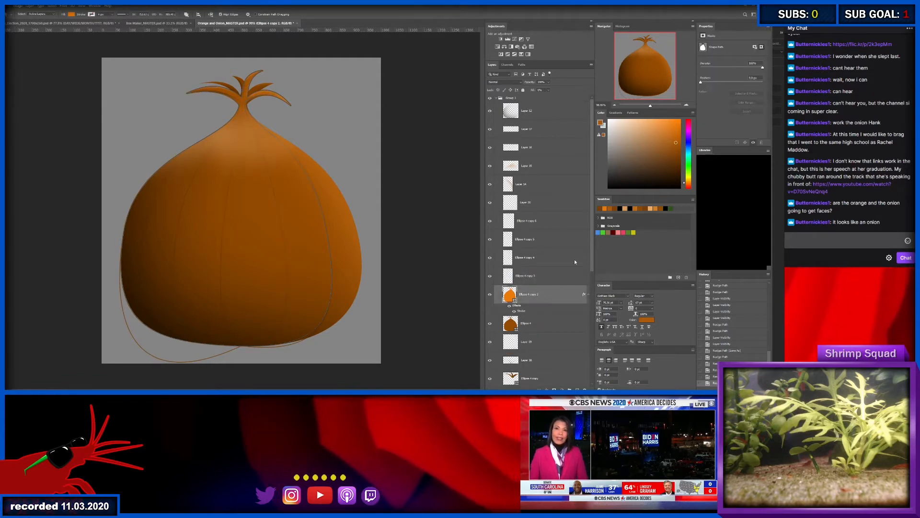
{"action": "left_click", "coordinate": [584, 145]}
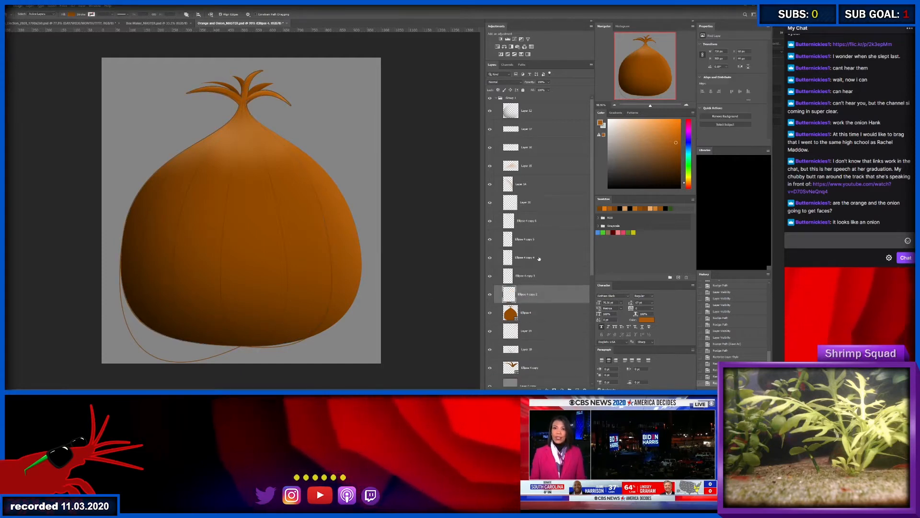
- Toggle the visibility of the layer above the rasterized line layers and of the topmost line layer to check their contribution
{"action": "left_click", "coordinate": [502, 207]}
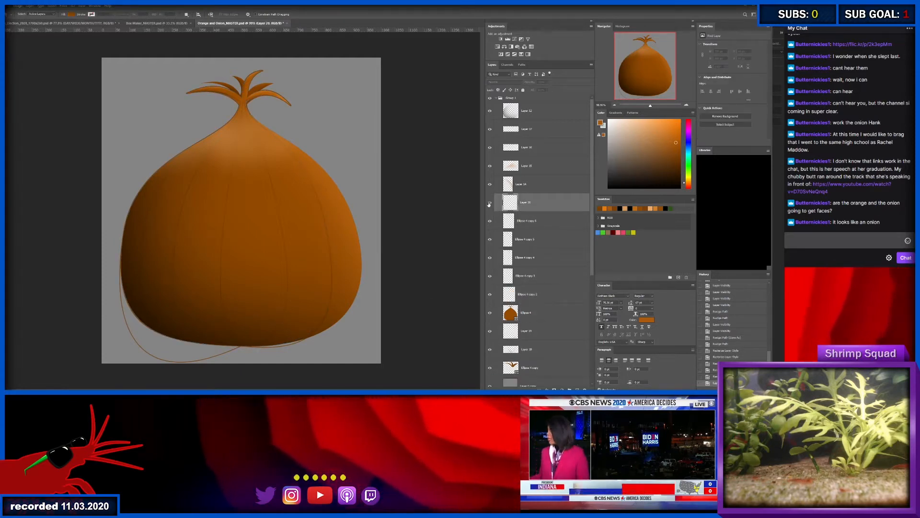
{"action": "left_click", "coordinate": [489, 205]}
{"action": "left_click", "coordinate": [489, 206]}
{"action": "left_click", "coordinate": [489, 223]}
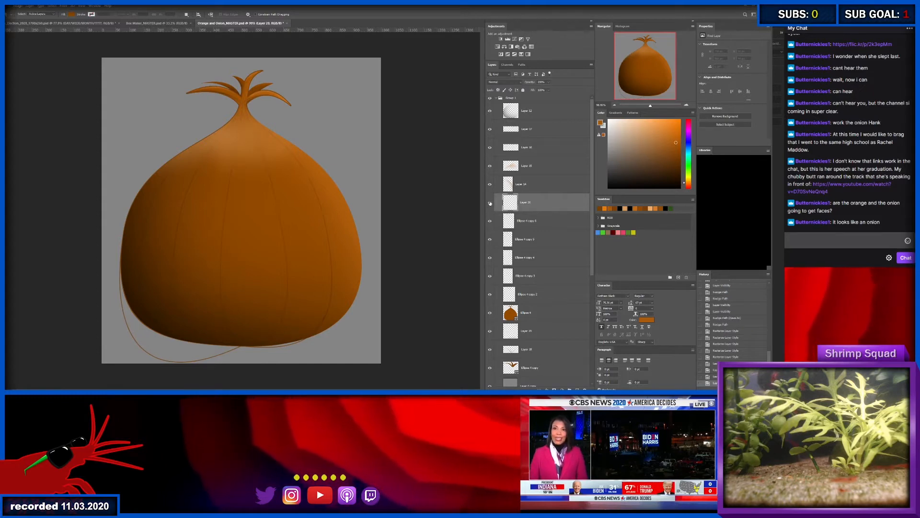
{"action": "left_click", "coordinate": [490, 224]}
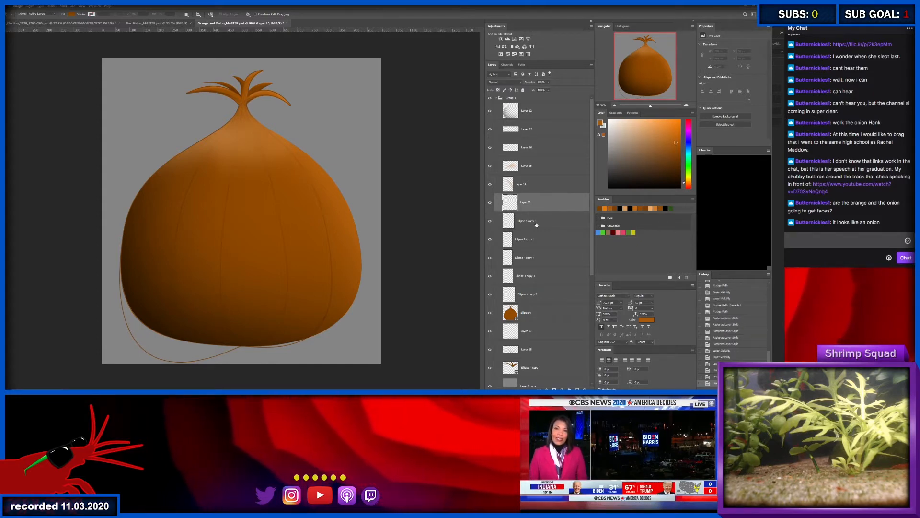
- Group the five rasterized skin-line layers and name the group "lines"
{"action": "left_click", "coordinate": [533, 221]}
{"action": "left_click", "coordinate": [542, 294], "text": "shift"}
{"action": "key", "text": "ctrl+g"}
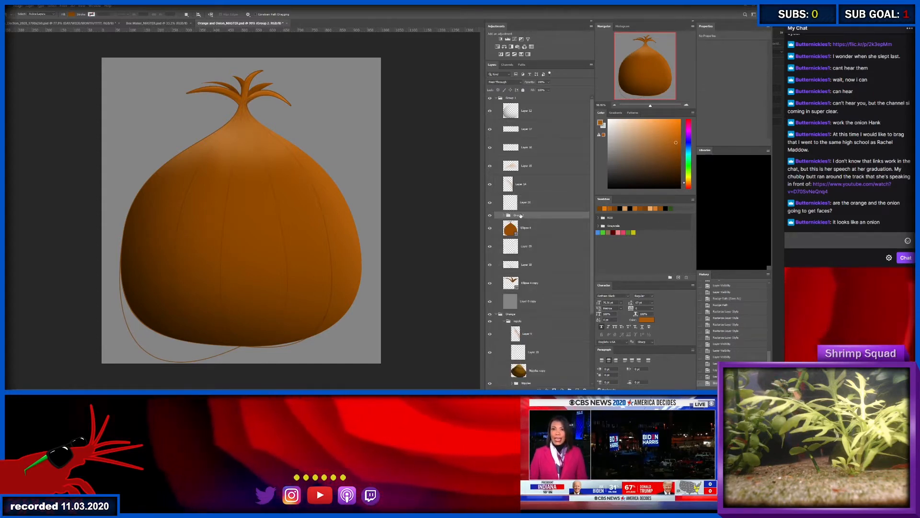
{"action": "double_click", "coordinate": [518, 214]}
{"action": "type", "text": "lines"}
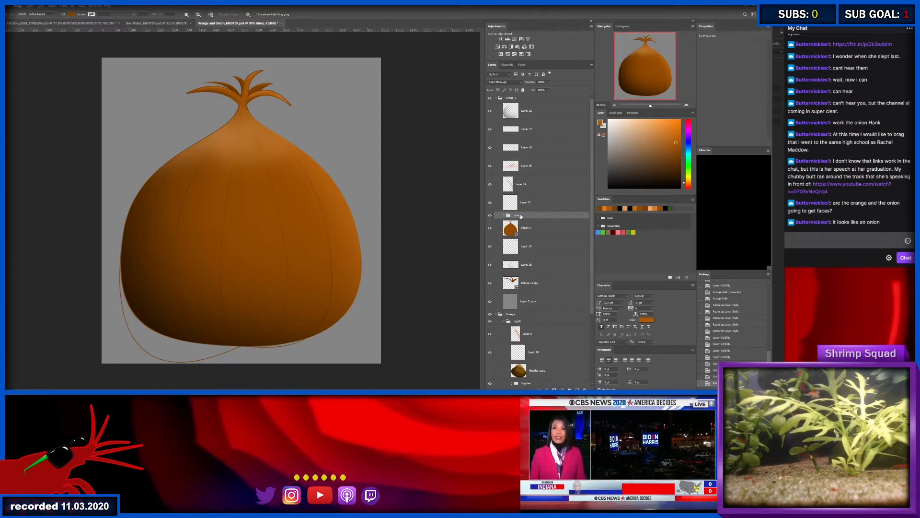
{"action": "key", "text": "Return"}
- Load the brown onion shape's outline as a selection and invert it
{"action": "key", "text": "alt+space"}
{"action": "left_click_drag", "start_coordinate": [208, 203], "coordinate": [209, 203]}
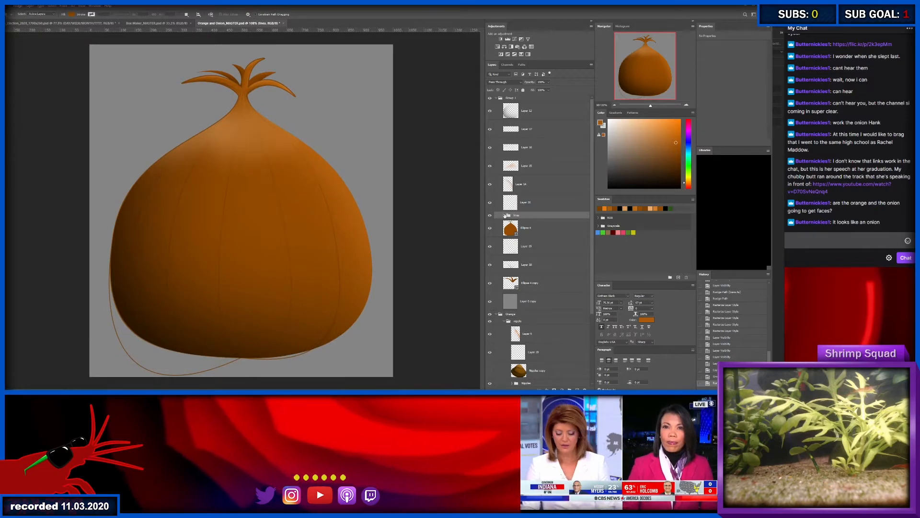
{"action": "left_click", "coordinate": [505, 215]}
{"action": "left_click", "coordinate": [505, 216]}
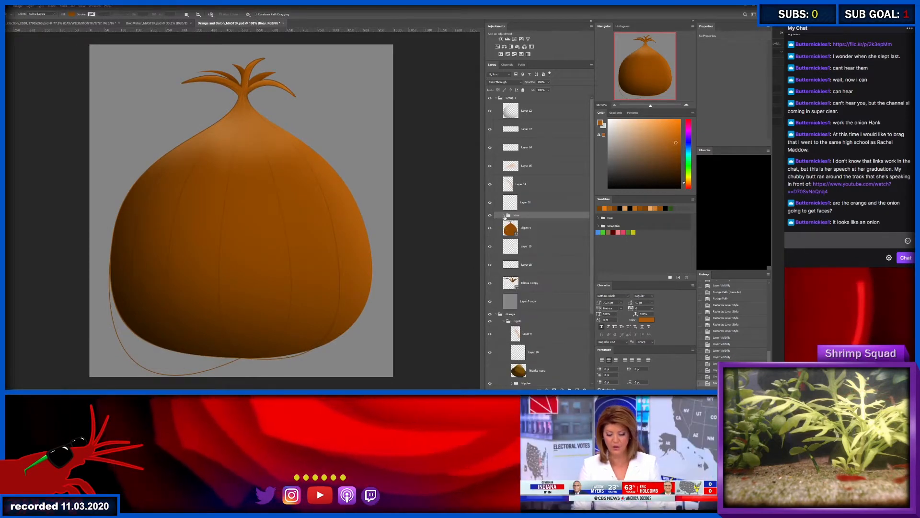
{"action": "left_click", "coordinate": [510, 229], "text": "ctrl"}
{"action": "left_click", "coordinate": [543, 231]}
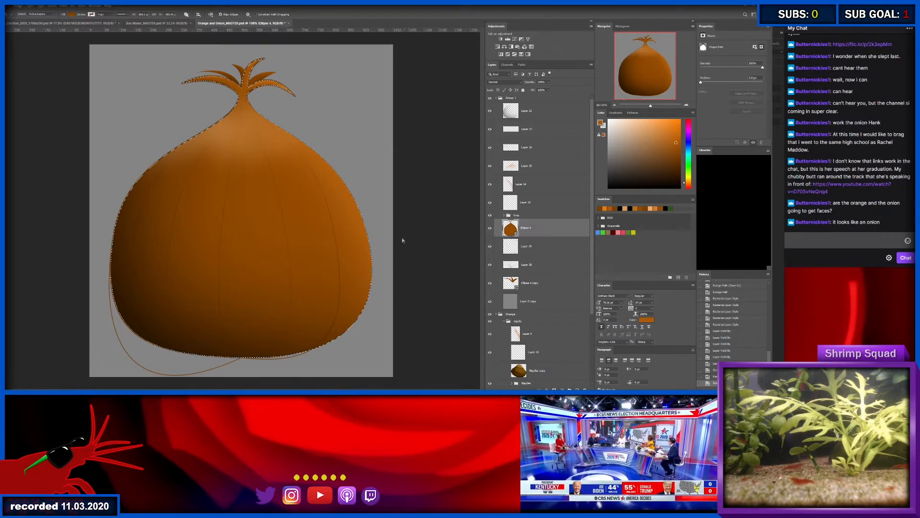
{"action": "key", "text": "m"}
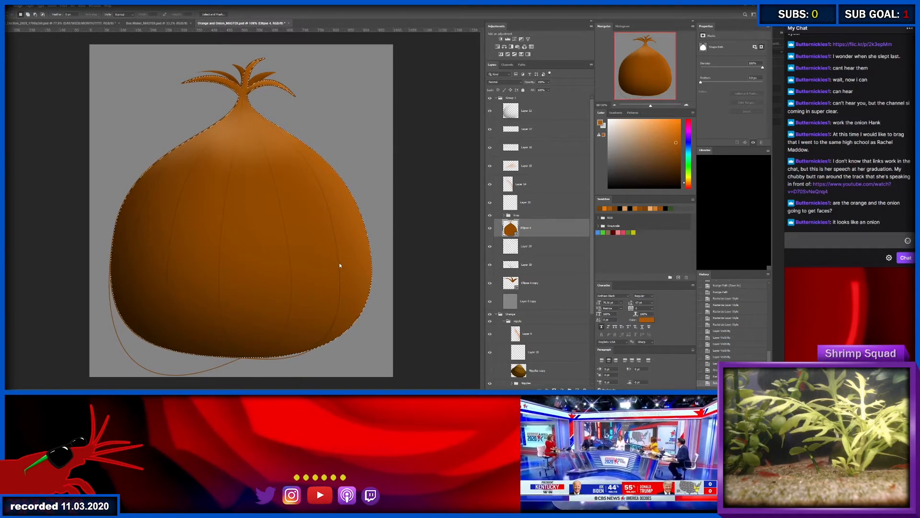
- Add a layer mask to the lines group from the selection and invert the mask to confine the lines to the onion
{"action": "left_click", "coordinate": [546, 207]}
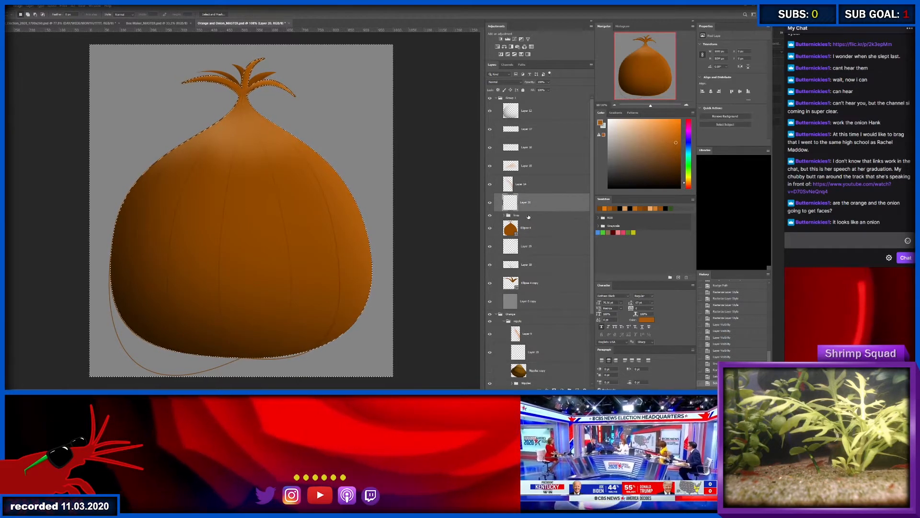
{"action": "left_click", "coordinate": [529, 215]}
{"action": "left_click", "coordinate": [554, 389]}
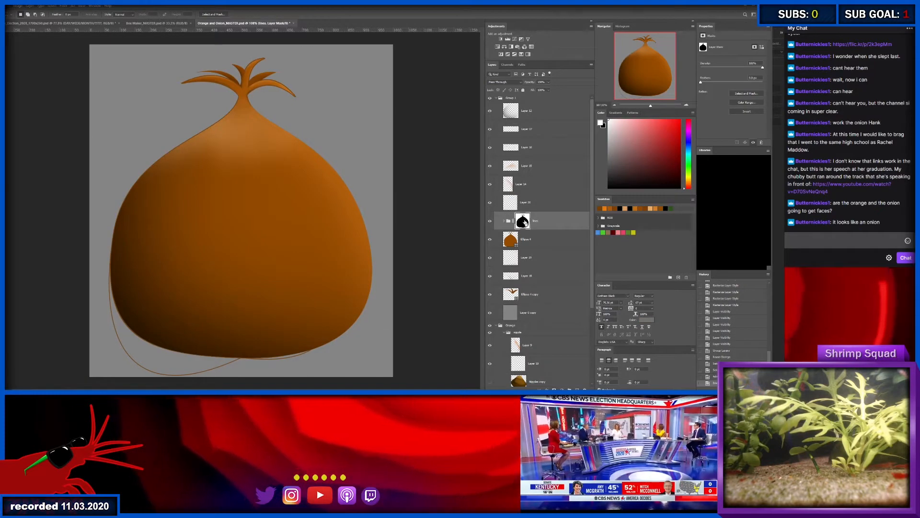
{"action": "key", "text": "ctrl+i"}
{"action": "key", "text": "z"}
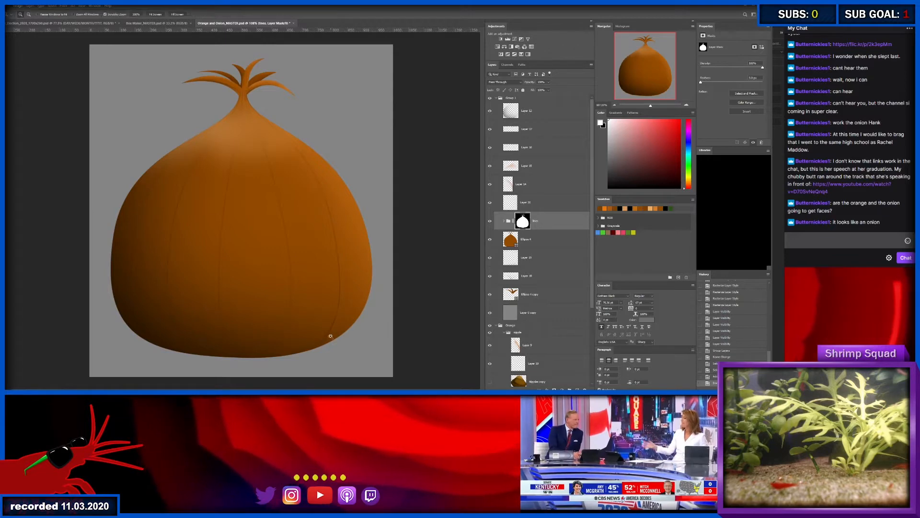
{"action": "left_click_drag", "start_coordinate": [328, 334], "coordinate": [341, 334]}
{"action": "key", "text": "m"}
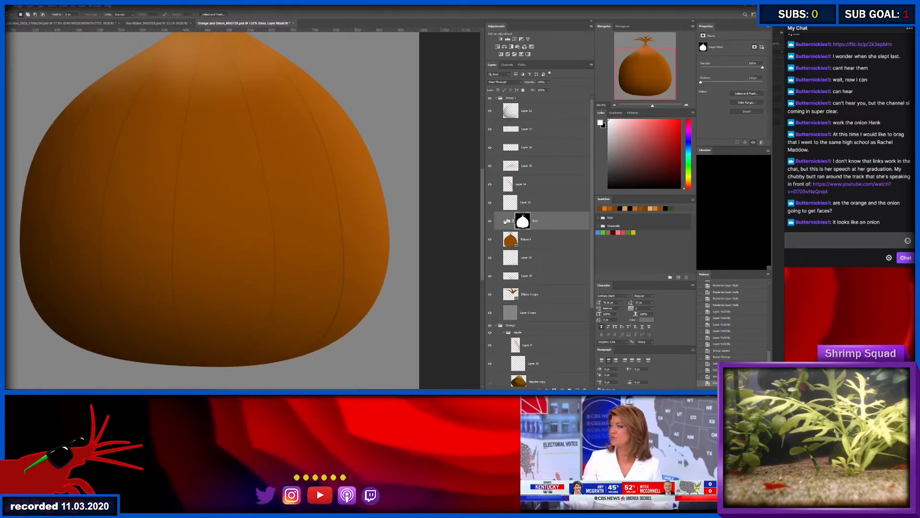
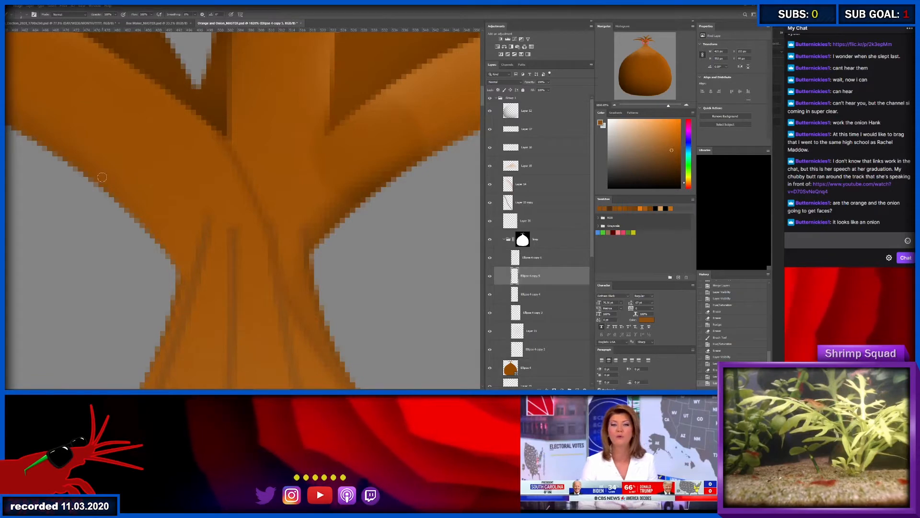
- Sample the dark brown at the leaf crease and paint a curved skin line along the neck's left edge on a new layer
{"action": "mouse_move", "coordinate": [102, 181]}
{"action": "left_mouse_down"}
{"action": "mouse_move", "coordinate": [164, 240]}
{"action": "mouse_move", "coordinate": [195, 298]}
{"action": "left_mouse_up"}
{"action": "key", "text": "ctrl+z"}
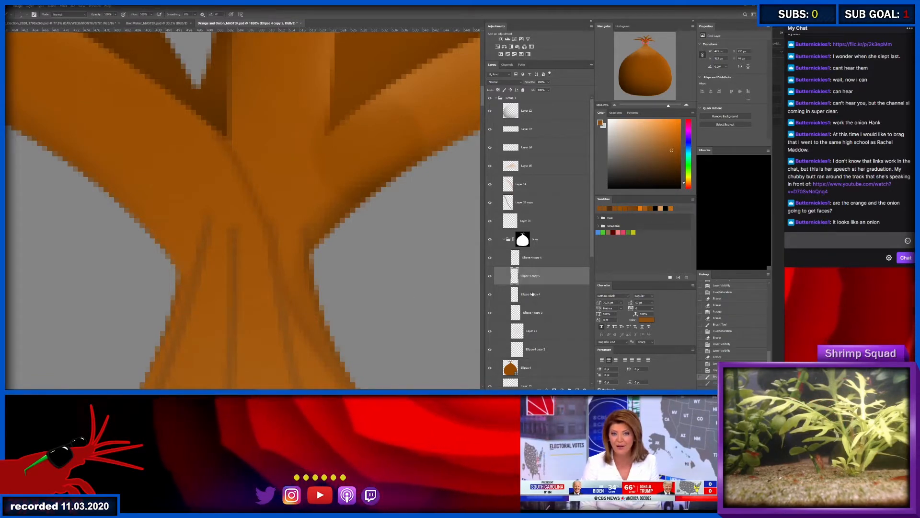
{"action": "left_click", "coordinate": [221, 127], "text": "alt"}
{"action": "mouse_move", "coordinate": [143, 219]}
{"action": "left_mouse_down"}
{"action": "mouse_move", "coordinate": [180, 248]}
{"action": "mouse_move", "coordinate": [191, 278]}
{"action": "mouse_move", "coordinate": [189, 318]}
{"action": "left_mouse_up"}
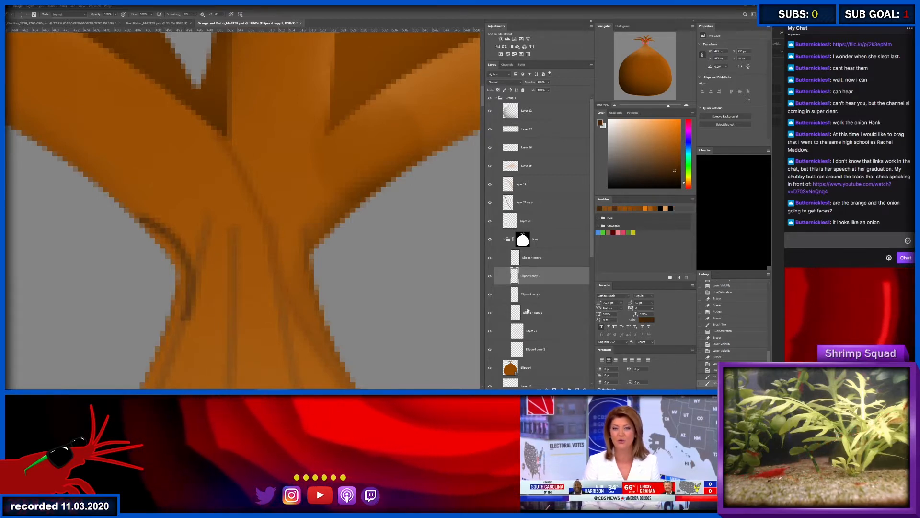
{"action": "key", "text": "ctrl+z"}
{"action": "key", "text": "ctrl+shift+alt+n"}
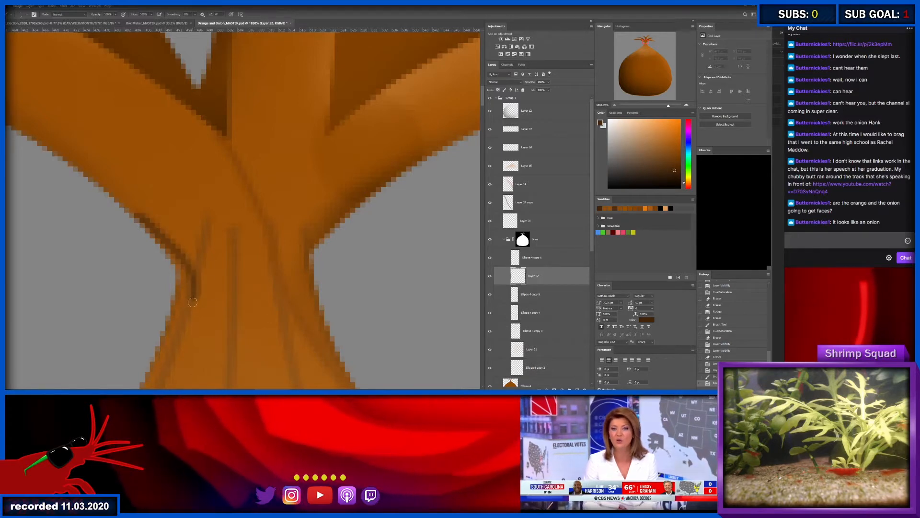
{"action": "key", "text": "ctrl+z"}
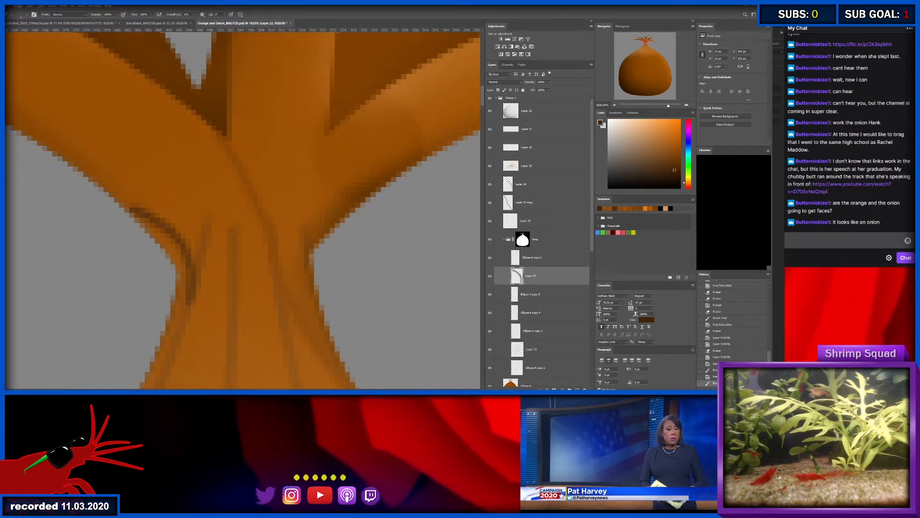
- Adjust the hue and saturation of the new curved line so it blends with the onion's brown
{"action": "key", "text": "z"}
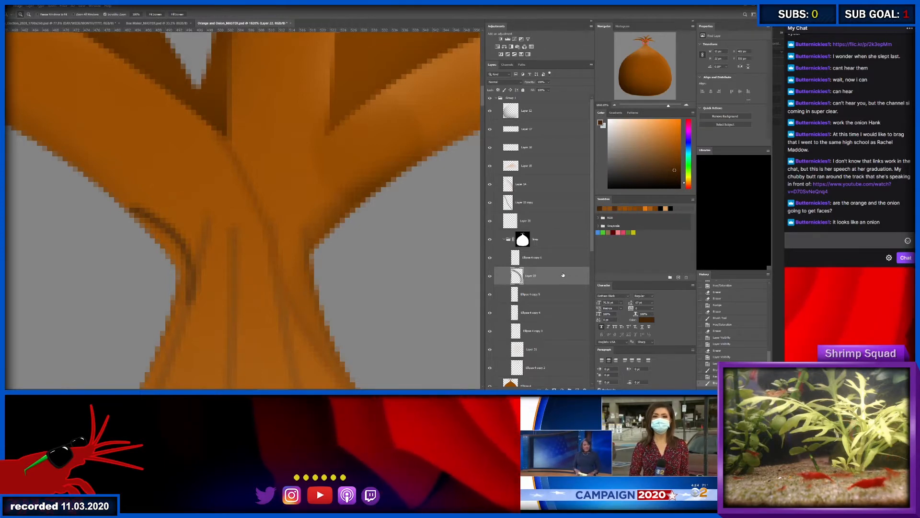
{"action": "key", "text": "i"}
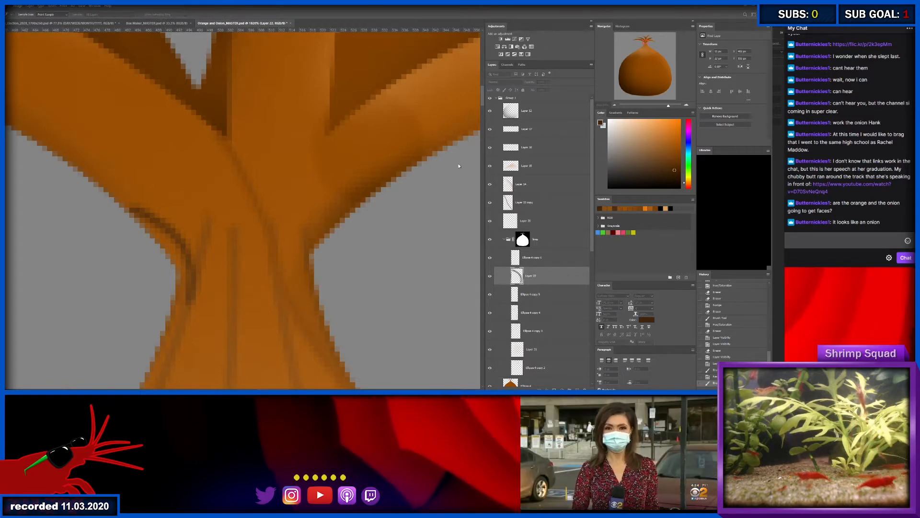
{"action": "left_click", "coordinate": [459, 163]}
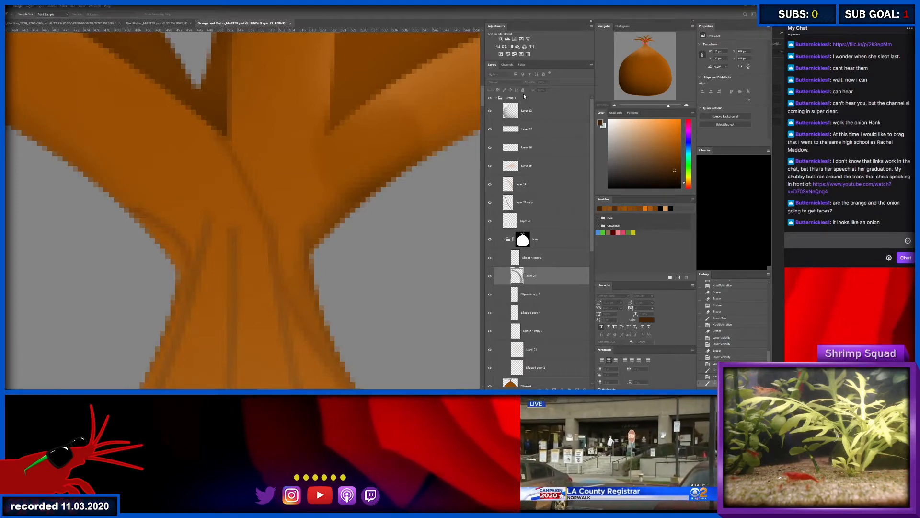
{"action": "left_click", "coordinate": [515, 106]}
- Select the layer of the skin line beside the new curve and erase the line's upper end where the two meet
{"action": "left_click_drag", "start_coordinate": [222, 265], "coordinate": [221, 246]}
{"action": "key", "text": "b"}
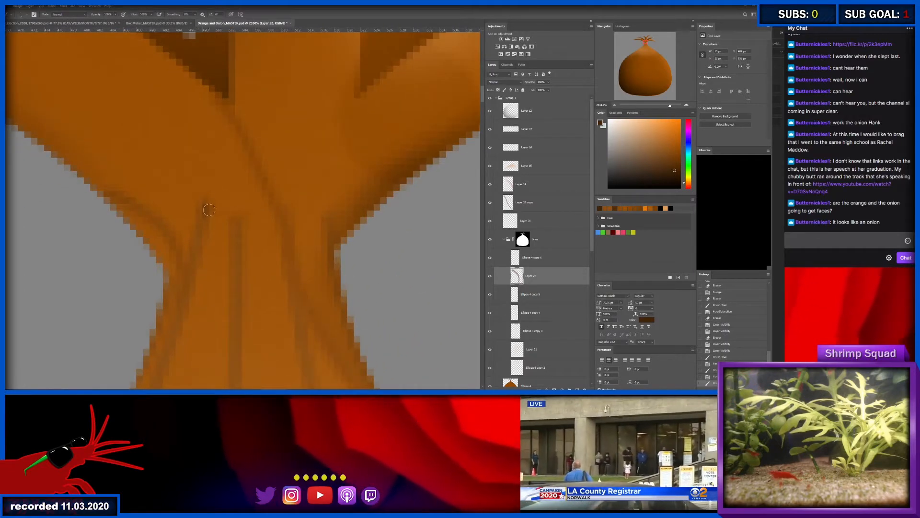
{"action": "left_click", "coordinate": [211, 193]}
{"action": "left_click", "coordinate": [209, 191]}
{"action": "left_click", "coordinate": [201, 199]}
{"action": "left_click", "coordinate": [201, 199]}
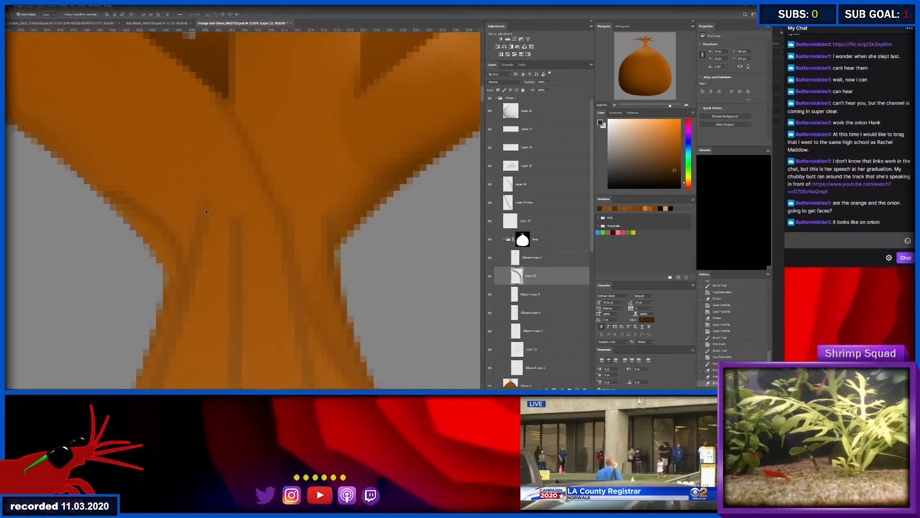
{"action": "left_click", "coordinate": [207, 211], "text": "ctrl"}
{"action": "key", "text": "v"}
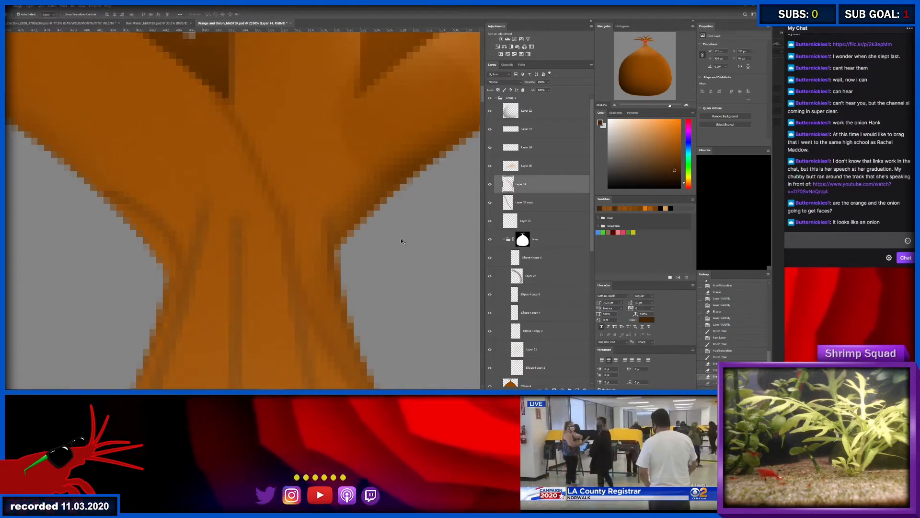
{"action": "left_click", "coordinate": [547, 276]}
{"action": "left_click", "coordinate": [546, 298]}
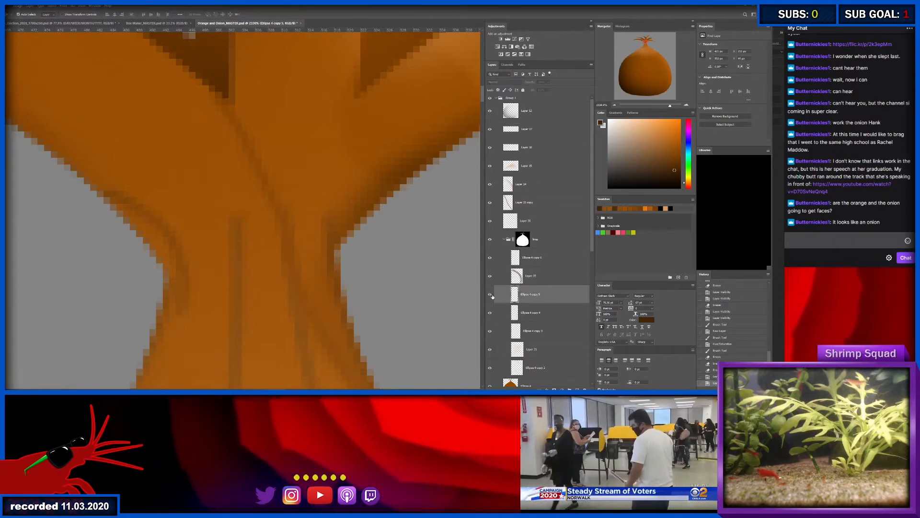
{"action": "key", "text": "b"}
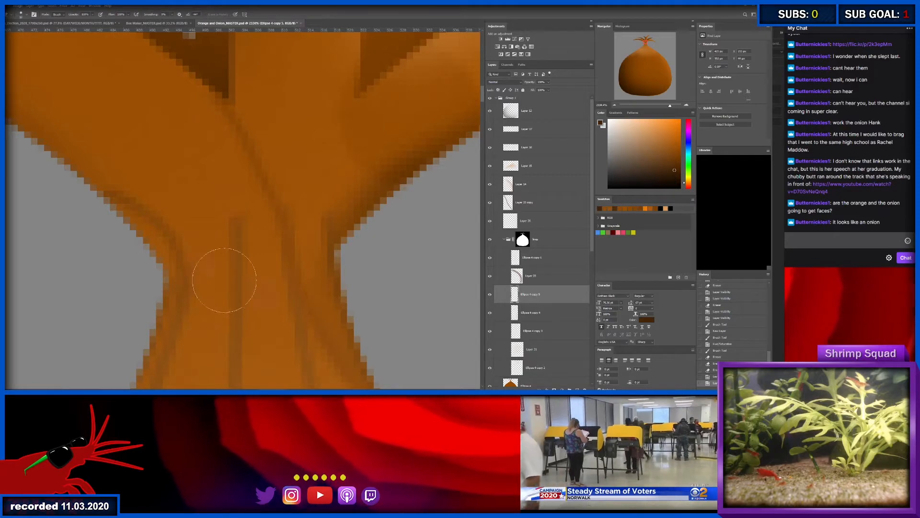
{"action": "key", "text": "z"}
{"action": "mouse_move", "coordinate": [245, 267]}
{"action": "left_mouse_down"}
{"action": "mouse_move", "coordinate": [223, 259]}
{"action": "mouse_move", "coordinate": [245, 256]}
{"action": "left_mouse_up"}
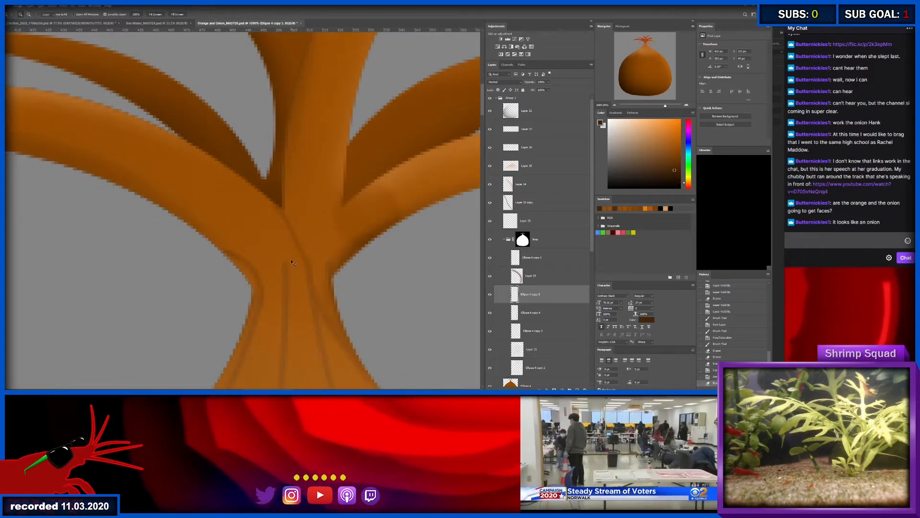
- Add a new layer above the middle skin line's layer and paint a dark curve from the lower left leaf down into the neck
{"action": "key", "text": "v"}
{"action": "left_click", "coordinate": [281, 265]}
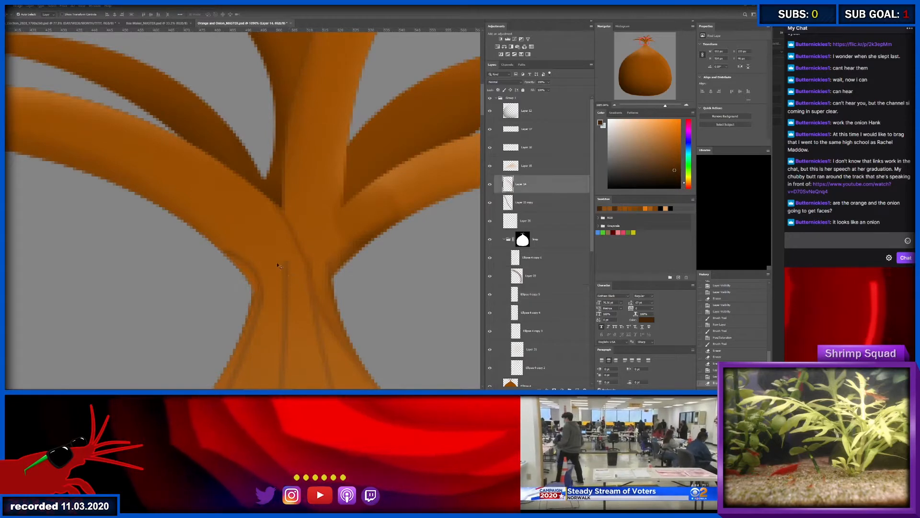
{"action": "key", "text": "b"}
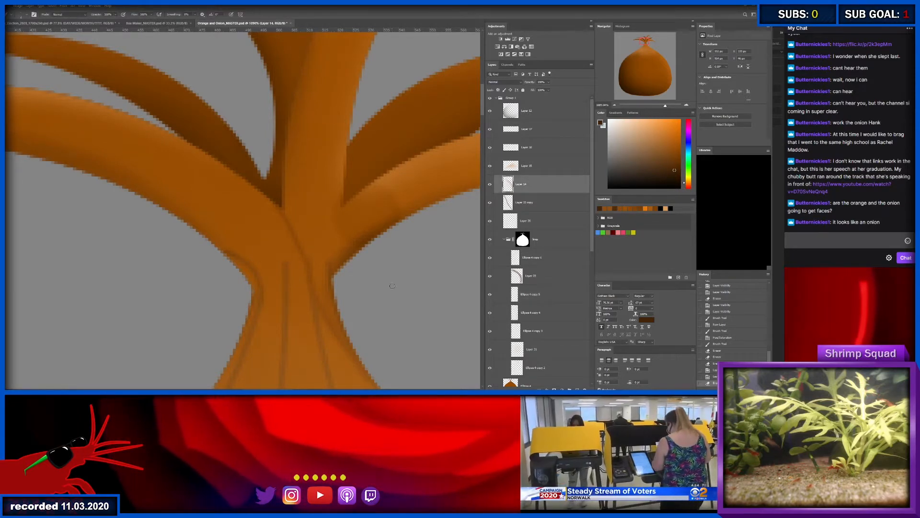
{"action": "left_click", "coordinate": [525, 314]}
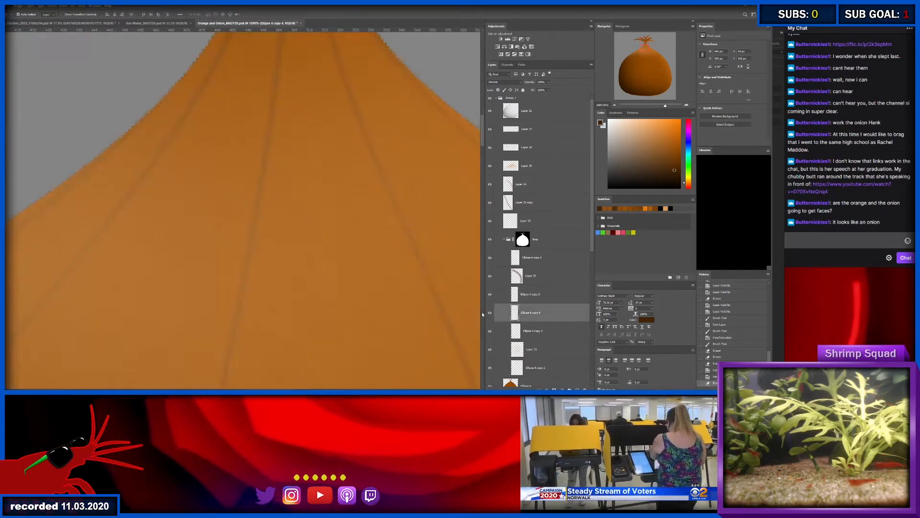
{"action": "left_click_drag", "start_coordinate": [440, 235], "coordinate": [309, 313]}
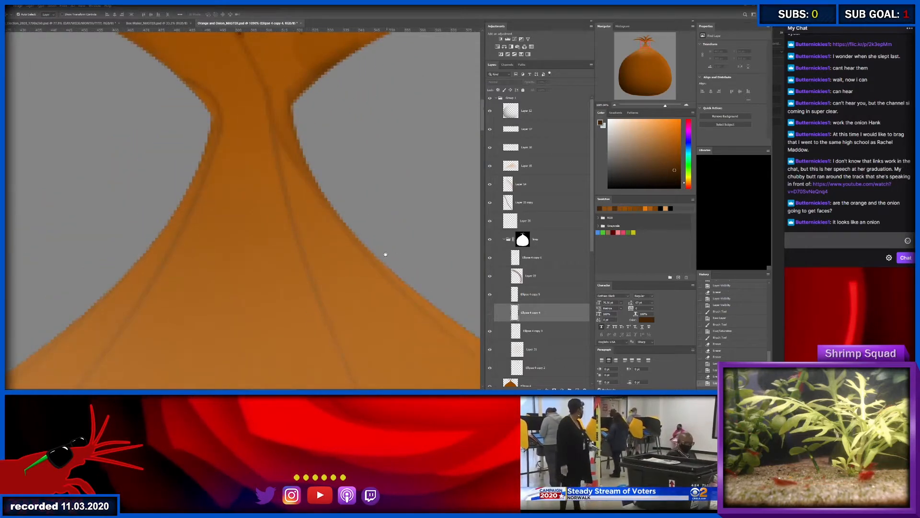
{"action": "left_click", "coordinate": [490, 313]}
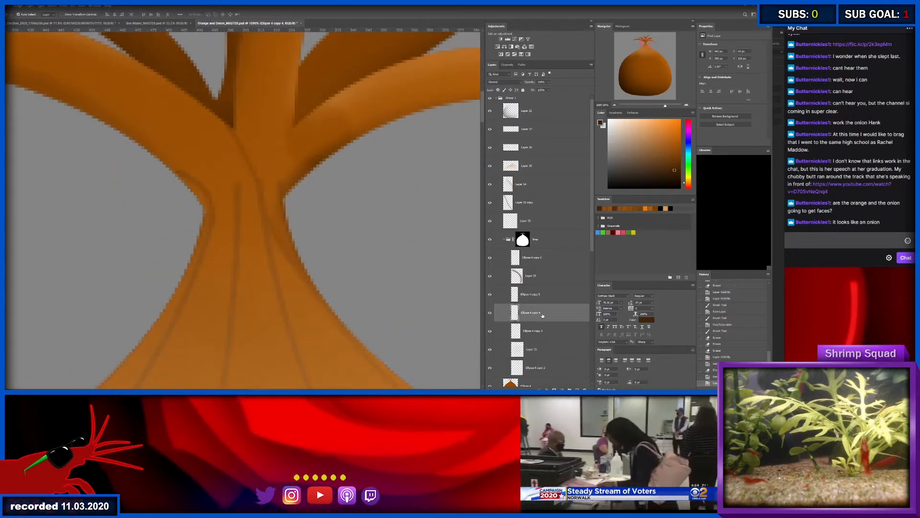
{"action": "key", "text": "ctrl+shift+alt+n"}
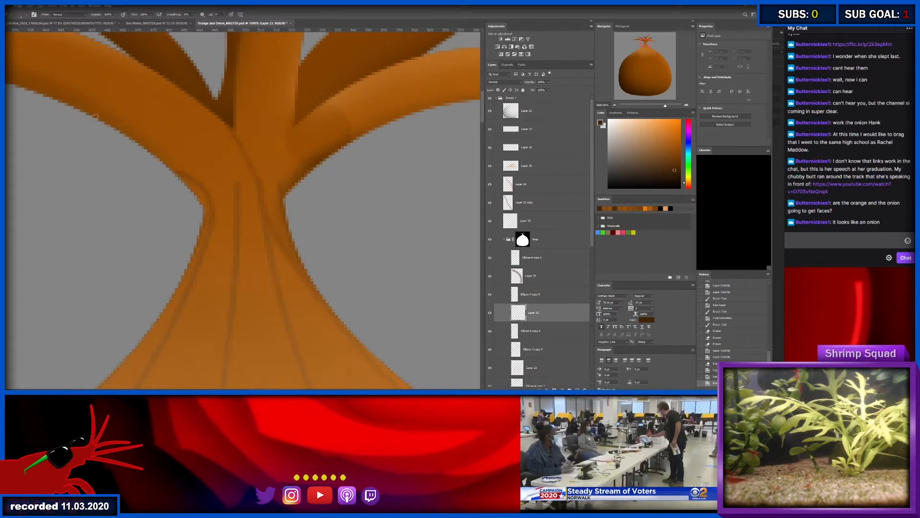
{"action": "key", "text": "ctrl+z"}
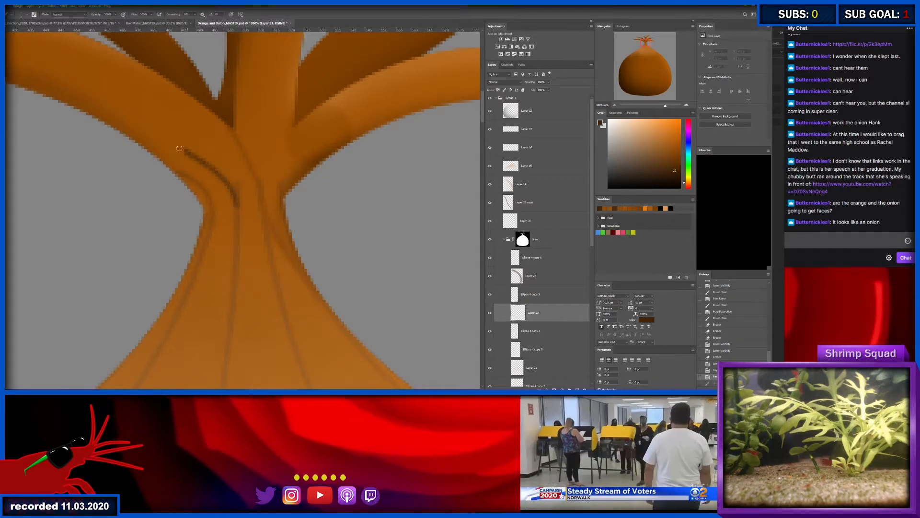
{"action": "left_click_drag", "start_coordinate": [120, 125], "coordinate": [80, 111]}
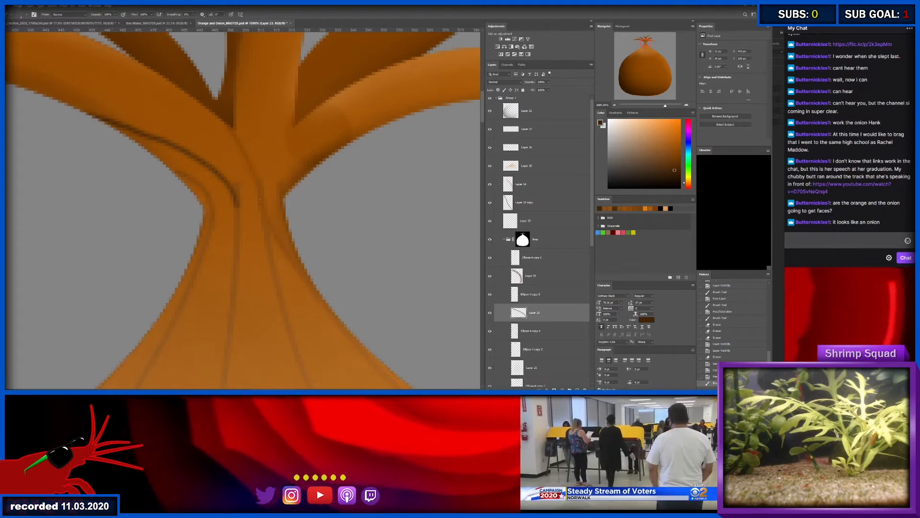
- Adjust the hue and saturation of the second curved line to soften it into the neck's colour
{"action": "key", "text": "i"}
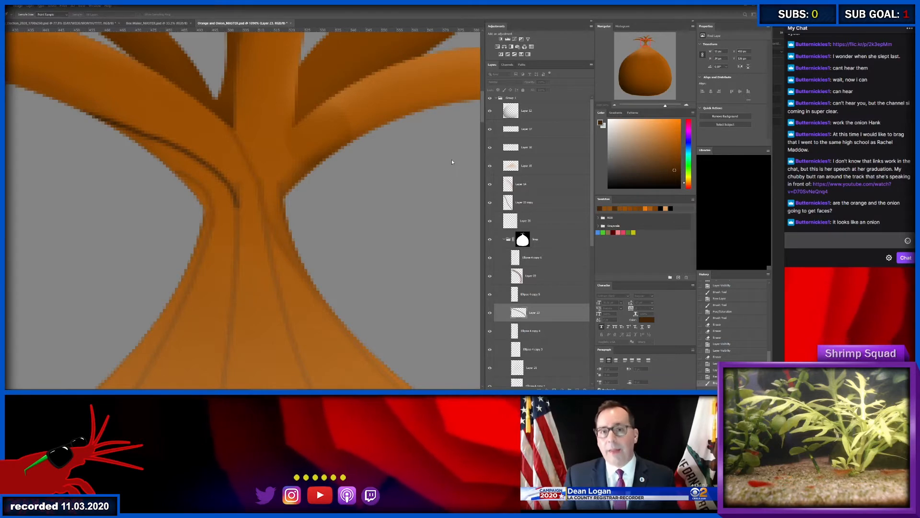
{"action": "left_click_drag", "start_coordinate": [457, 160], "coordinate": [455, 160]}
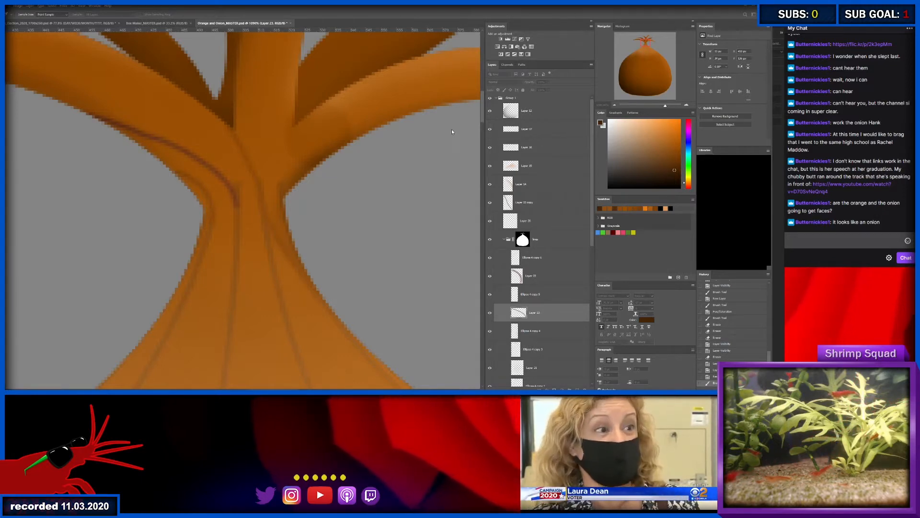
{"action": "left_click", "coordinate": [517, 106]}
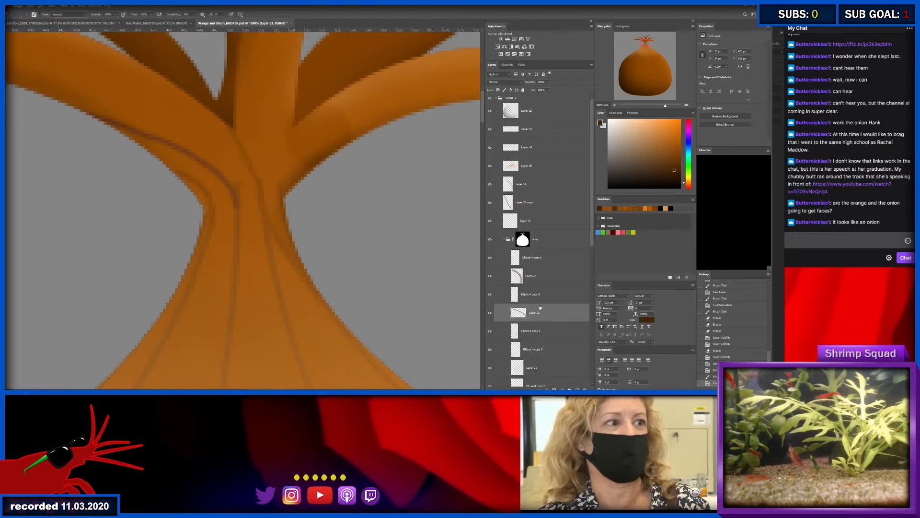
- Identify the middle skin line's layer by toggling its visibility and erase the line's upper end at the new curve
{"action": "left_click", "coordinate": [491, 333]}
{"action": "left_click", "coordinate": [492, 333]}
{"action": "left_click", "coordinate": [544, 334]}
{"action": "key", "text": "e"}
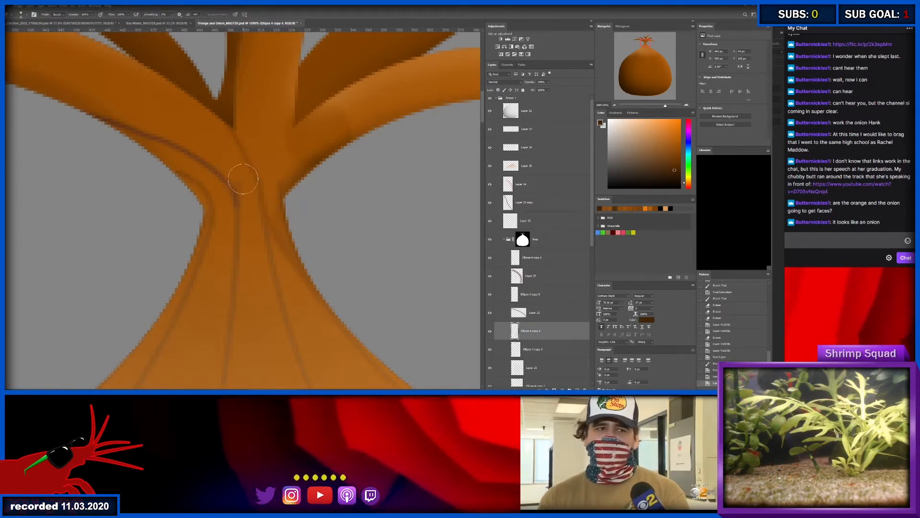
{"action": "left_click", "coordinate": [243, 191]}
{"action": "left_click", "coordinate": [246, 193]}
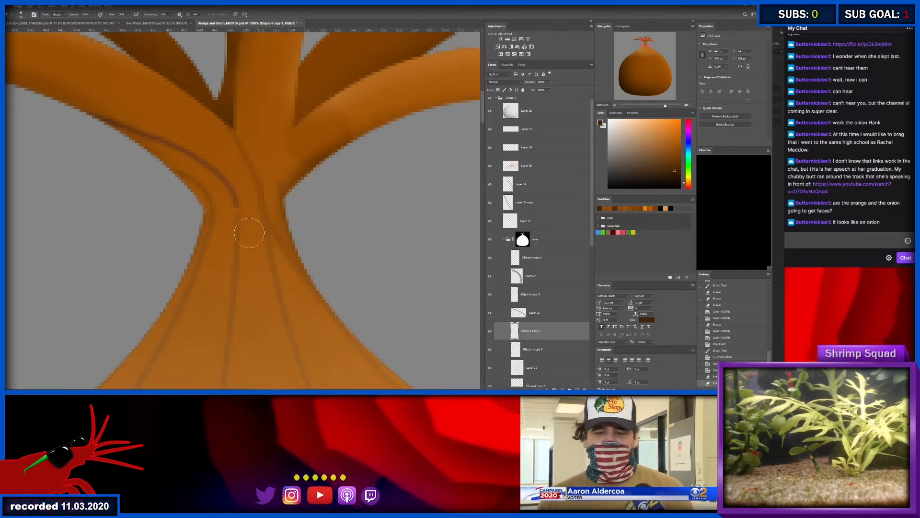
- Select the second curved line's layer and erase its lower end softly so it flows into the middle skin line
{"action": "key", "text": "z"}
{"action": "mouse_move", "coordinate": [250, 205]}
{"action": "left_mouse_down"}
{"action": "mouse_move", "coordinate": [200, 204]}
{"action": "mouse_move", "coordinate": [277, 203]}
{"action": "mouse_move", "coordinate": [231, 204]}
{"action": "left_mouse_up"}
{"action": "key", "text": "b"}
{"action": "key", "text": "z"}
{"action": "key", "text": "e"}
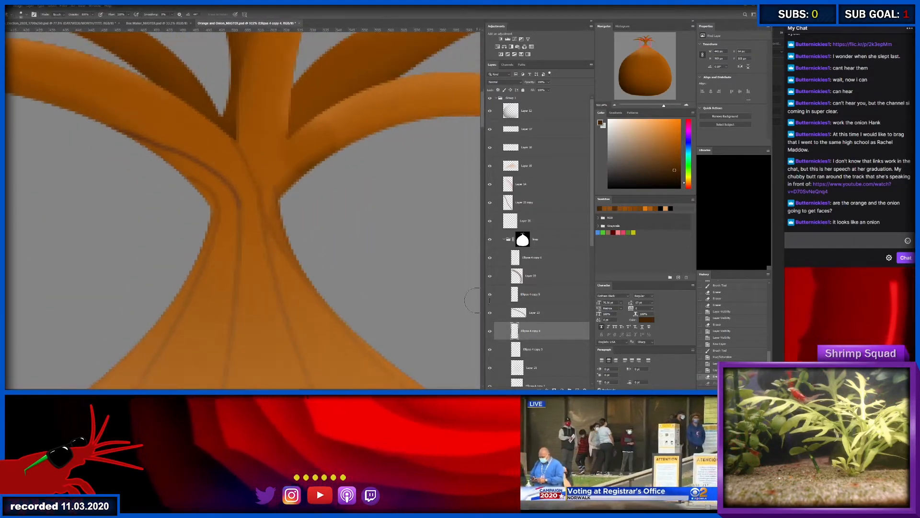
{"action": "left_click", "coordinate": [533, 314]}
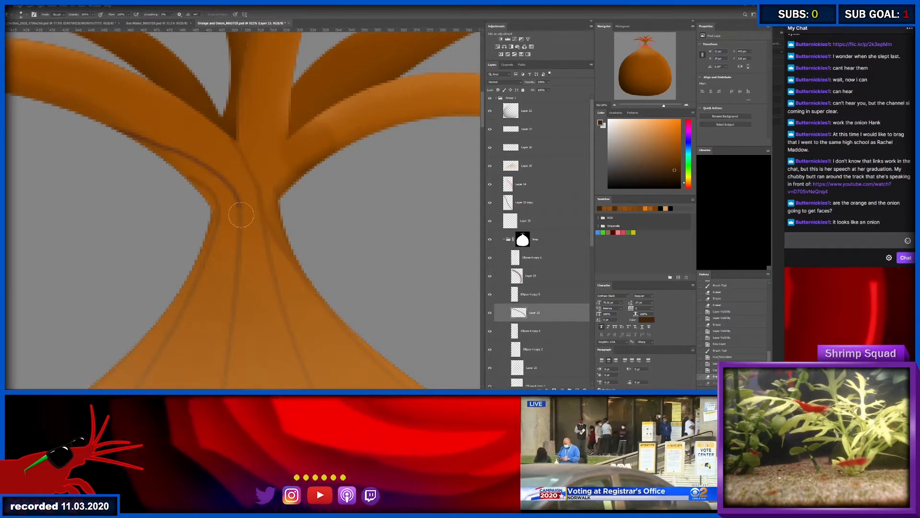
{"action": "mouse_move", "coordinate": [228, 214]}
{"action": "left_mouse_down"}
{"action": "mouse_move", "coordinate": [251, 218]}
{"action": "mouse_move", "coordinate": [253, 240]}
{"action": "left_mouse_up"}
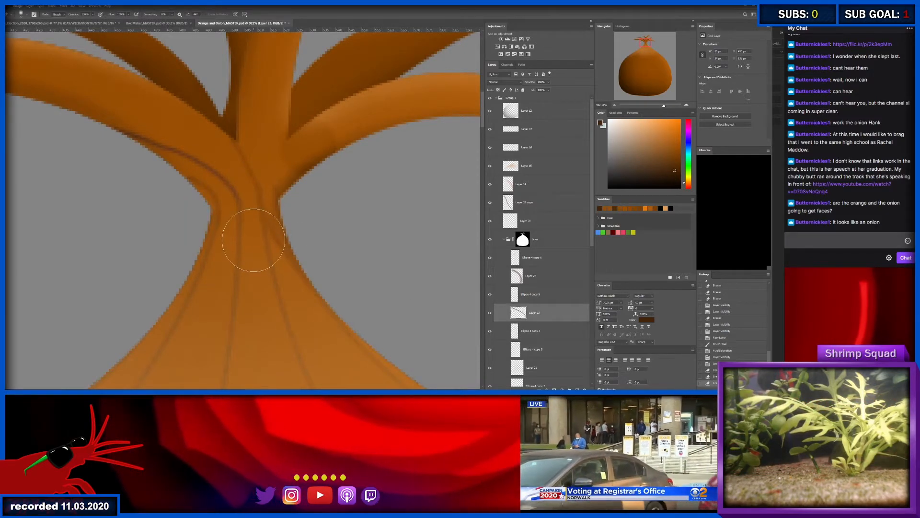
{"action": "key", "text": "ctrl+space"}
{"action": "left_click_drag", "start_coordinate": [259, 272], "coordinate": [239, 264]}
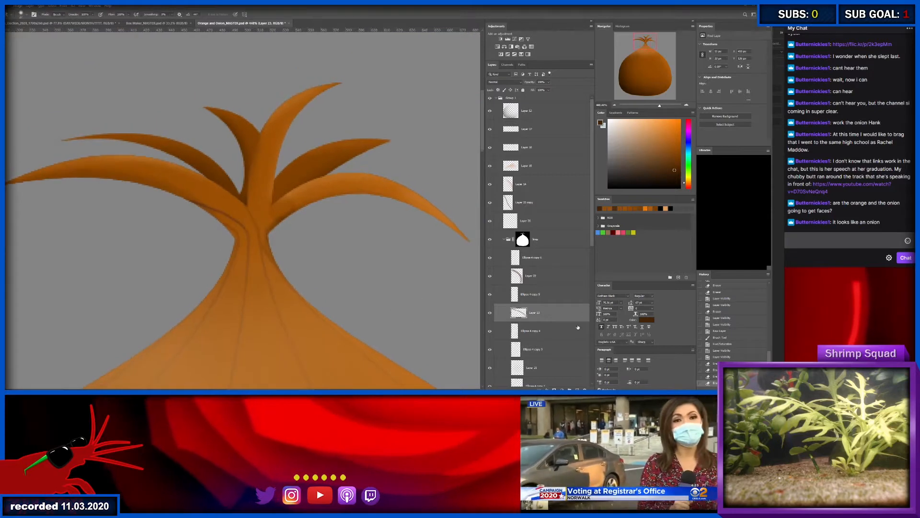
- Add two new layers at the top of the lines group and load the onion shape's outline as a selection
{"action": "key", "text": "ctrl+shift+alt+n"}
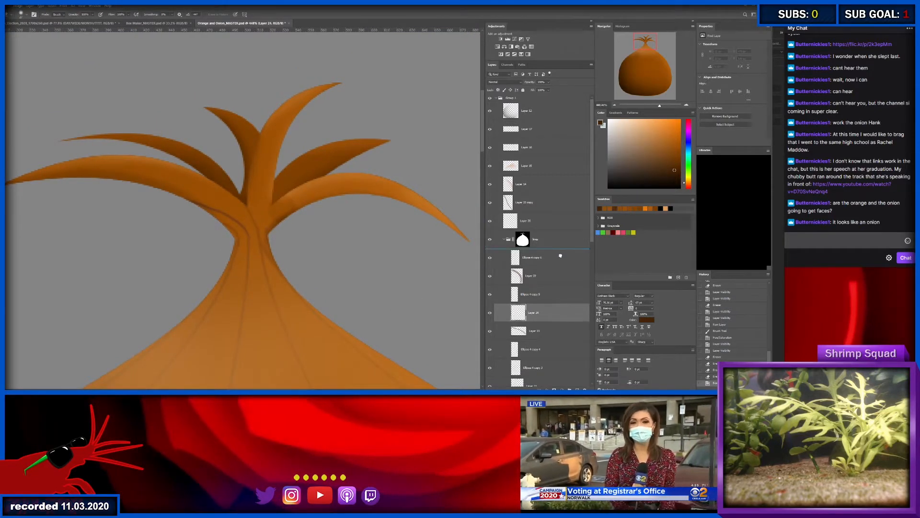
{"action": "left_click_drag", "start_coordinate": [560, 256], "coordinate": [561, 251]}
{"action": "scroll", "coordinate": [546, 295], "scroll_direction": "down", "scroll_amount": 3}
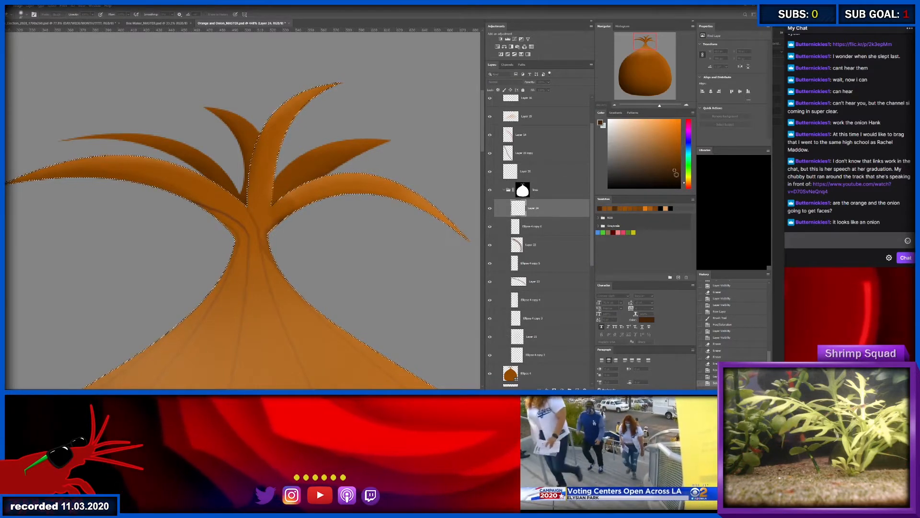
{"action": "key", "text": "ctrl+shift+alt+n"}
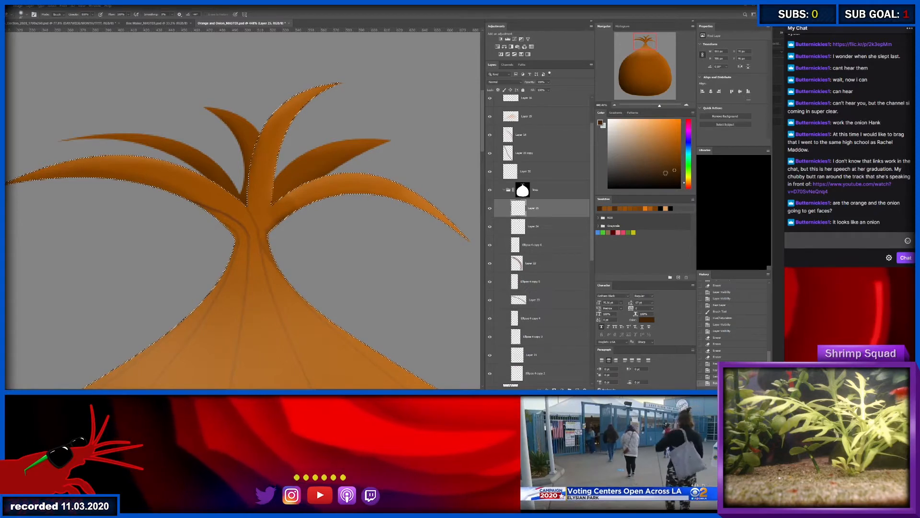
- Brush soft dark brown shading along both sides of the onion's neck within the selection
{"action": "mouse_move", "coordinate": [233, 226]}
{"action": "left_mouse_down"}
{"action": "mouse_move", "coordinate": [254, 231]}
{"action": "mouse_move", "coordinate": [238, 249]}
{"action": "mouse_move", "coordinate": [217, 244]}
{"action": "mouse_move", "coordinate": [214, 265]}
{"action": "left_mouse_up"}
{"action": "mouse_move", "coordinate": [218, 247]}
{"action": "left_mouse_down"}
{"action": "mouse_move", "coordinate": [215, 261]}
{"action": "mouse_move", "coordinate": [218, 248]}
{"action": "left_mouse_up"}
{"action": "mouse_move", "coordinate": [295, 240]}
{"action": "left_mouse_down"}
{"action": "mouse_move", "coordinate": [302, 257]}
{"action": "mouse_move", "coordinate": [291, 231]}
{"action": "left_mouse_up"}
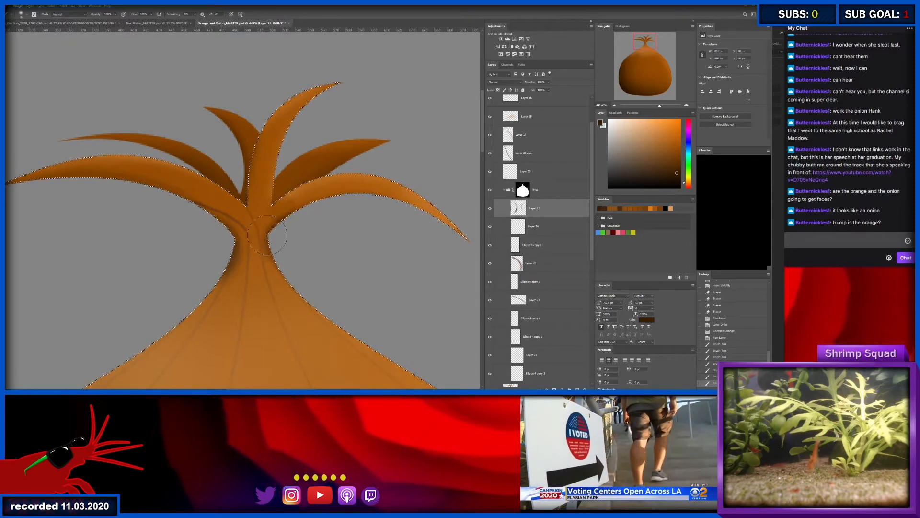
{"action": "mouse_move", "coordinate": [207, 225]}
{"action": "left_mouse_down"}
{"action": "mouse_move", "coordinate": [214, 243]}
{"action": "mouse_move", "coordinate": [176, 230]}
{"action": "left_mouse_up"}
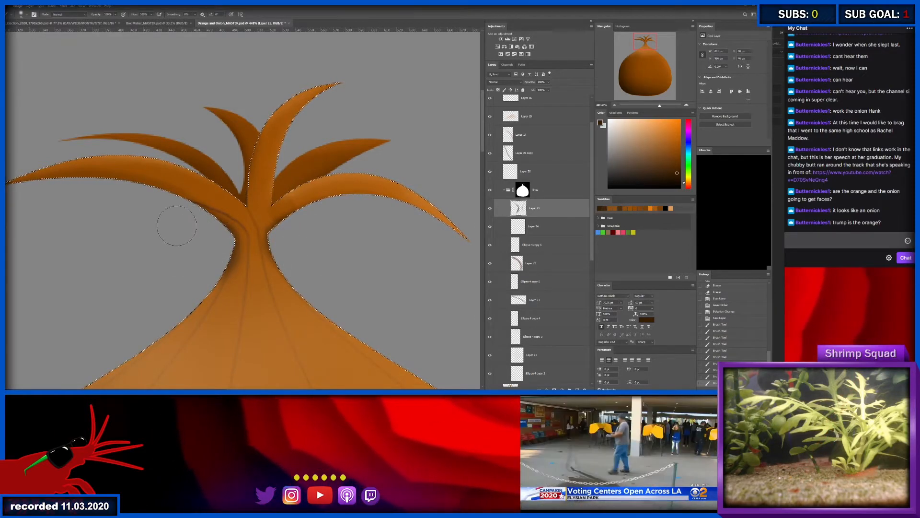
- Move the neck shading layer above the lines group and place the copied skin line layer inside the group
{"action": "left_click_drag", "start_coordinate": [251, 235], "coordinate": [255, 243]}
{"action": "key", "text": "ctrl+z"}
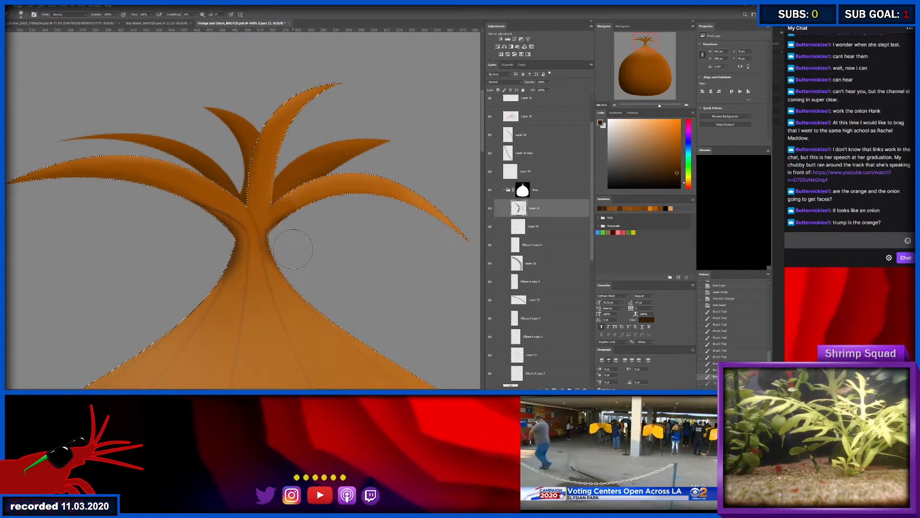
{"action": "scroll", "coordinate": [567, 234], "scroll_direction": "up", "scroll_amount": 2}
{"action": "mouse_move", "coordinate": [567, 234]}
{"action": "left_mouse_down"}
{"action": "mouse_move", "coordinate": [546, 202]}
{"action": "mouse_move", "coordinate": [548, 174]}
{"action": "mouse_move", "coordinate": [556, 236]}
{"action": "left_mouse_up"}
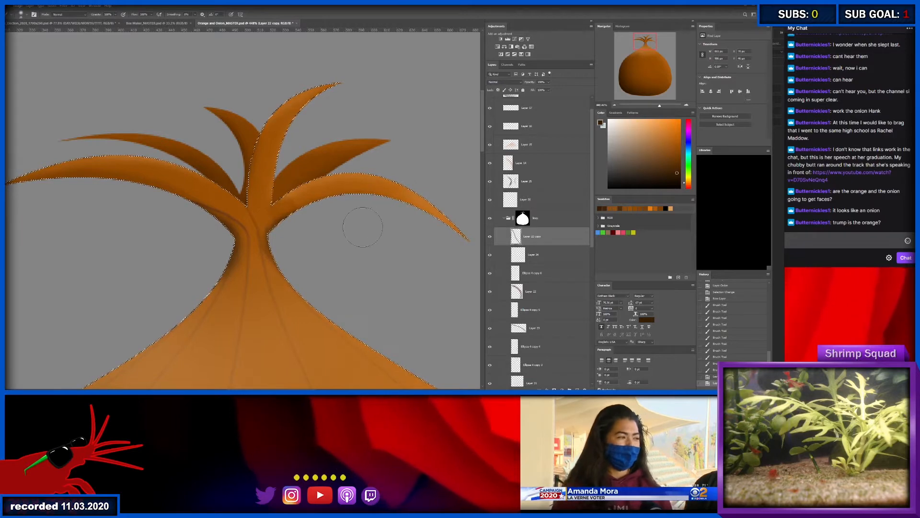
- Clear the outline selection and check which layers make up the light patch at the right leaf's base
{"action": "key", "text": "v"}
{"action": "scroll", "coordinate": [304, 209], "scroll_direction": "up", "scroll_amount": 5}
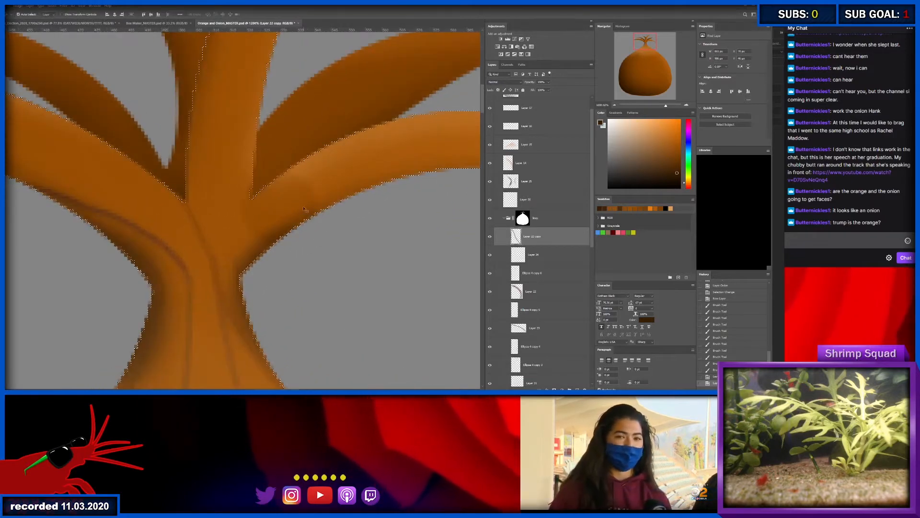
{"action": "key", "text": "ctrl+d"}
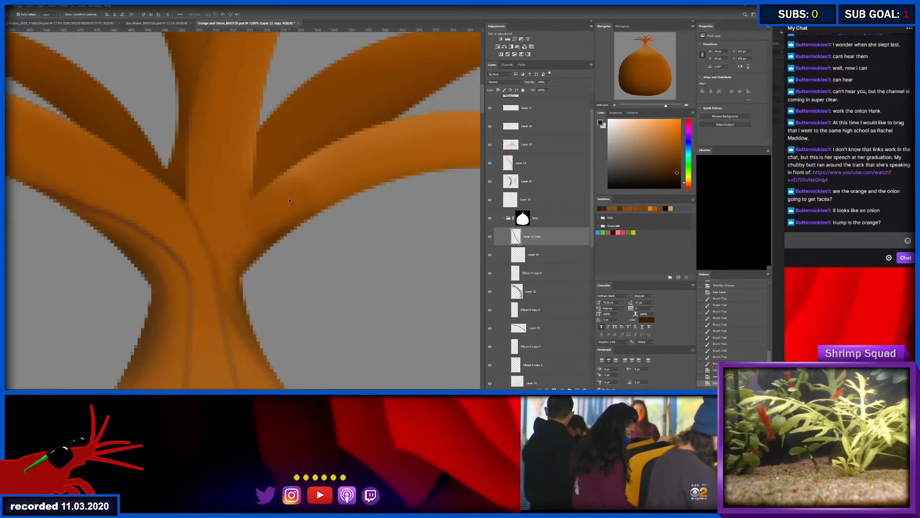
{"action": "left_click", "coordinate": [334, 205]}
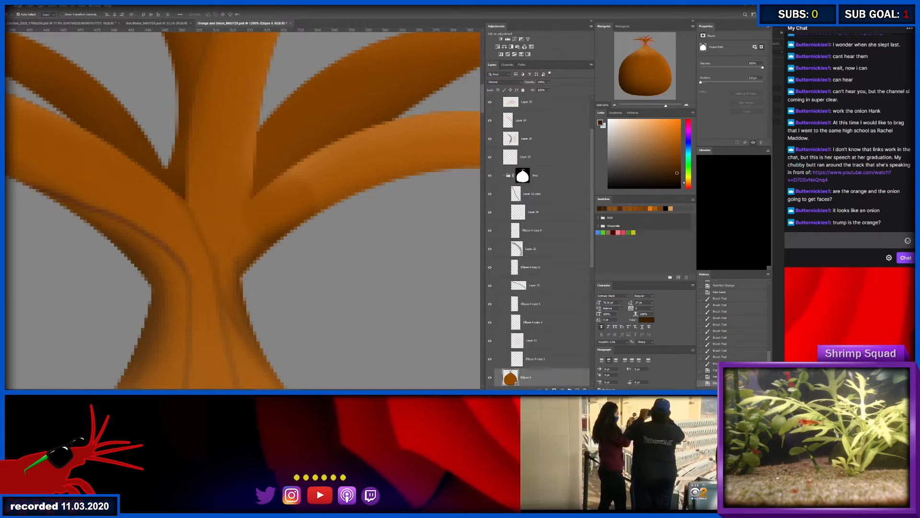
{"action": "left_click", "coordinate": [296, 215]}
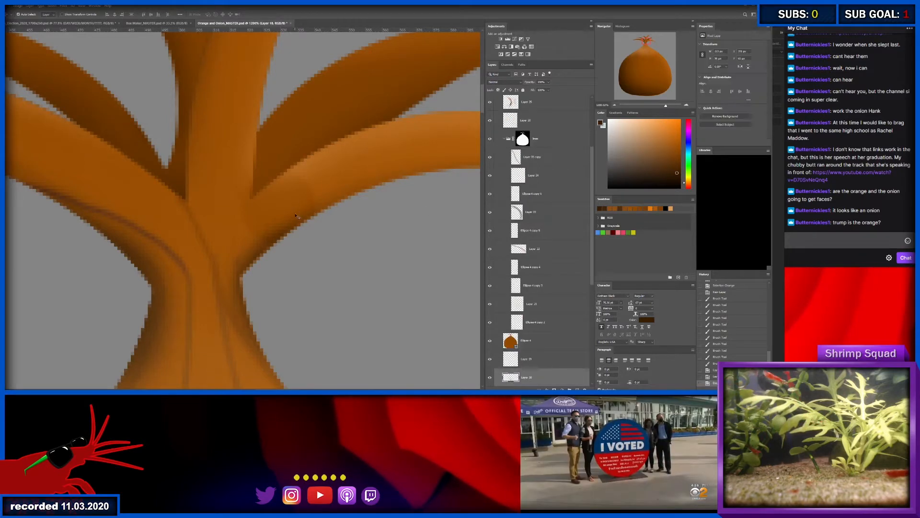
{"action": "left_click", "coordinate": [492, 378]}
- Try shifting the light patch at the right leaf's base, undo it, and reselect the onion shape
{"action": "left_click_drag", "start_coordinate": [269, 168], "coordinate": [290, 195]}
{"action": "key", "text": "ctrl+z"}
{"action": "key", "text": "ctrl+z"}
{"action": "key", "text": "ctrl+z"}
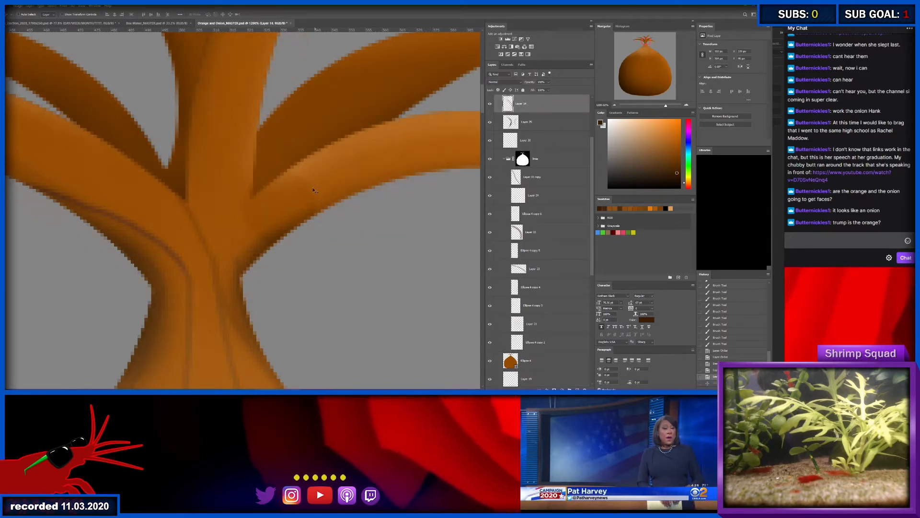
{"action": "key", "text": "ctrl+shift+z"}
{"action": "key", "text": "ctrl+shift+z"}
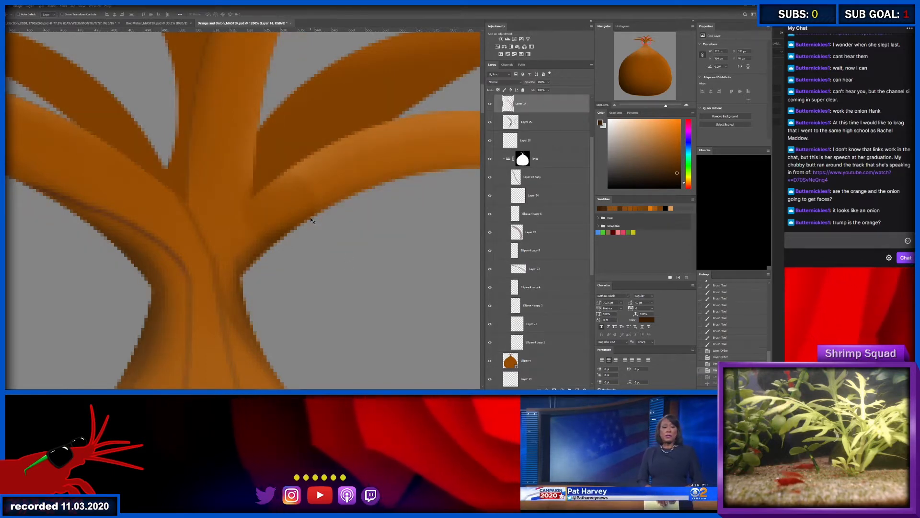
{"action": "left_click", "coordinate": [322, 188], "text": "ctrl"}
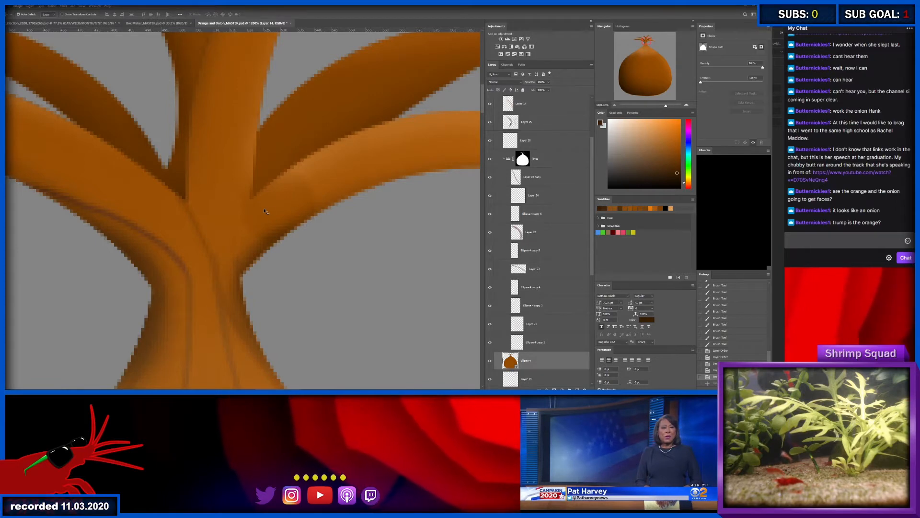
{"action": "mouse_move", "coordinate": [326, 191]}
{"action": "left_mouse_down"}
{"action": "mouse_move", "coordinate": [278, 196]}
{"action": "mouse_move", "coordinate": [314, 195]}
{"action": "left_mouse_up"}
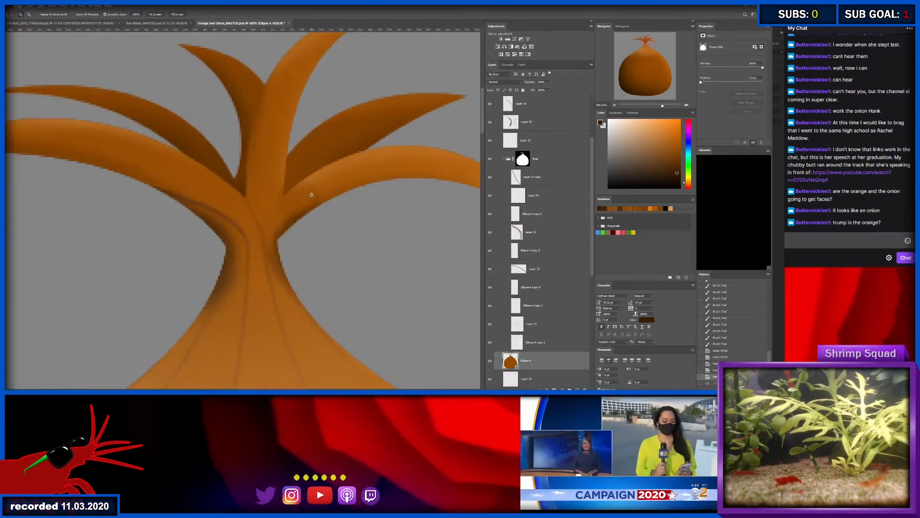
- Step back through the history to the state before the neck shading was painted
{"action": "key", "text": "ctrl+z"}
{"action": "key", "text": "ctrl+z"}
{"action": "key", "text": "ctrl+z"}
{"action": "key", "text": "ctrl+z"}
{"action": "key", "text": "ctrl+z"}
{"action": "key", "text": "ctrl+z"}
{"action": "key", "text": "ctrl+z"}
{"action": "key", "text": "ctrl+z"}
{"action": "key", "text": "ctrl+z"}
{"action": "key", "text": "ctrl+z"}
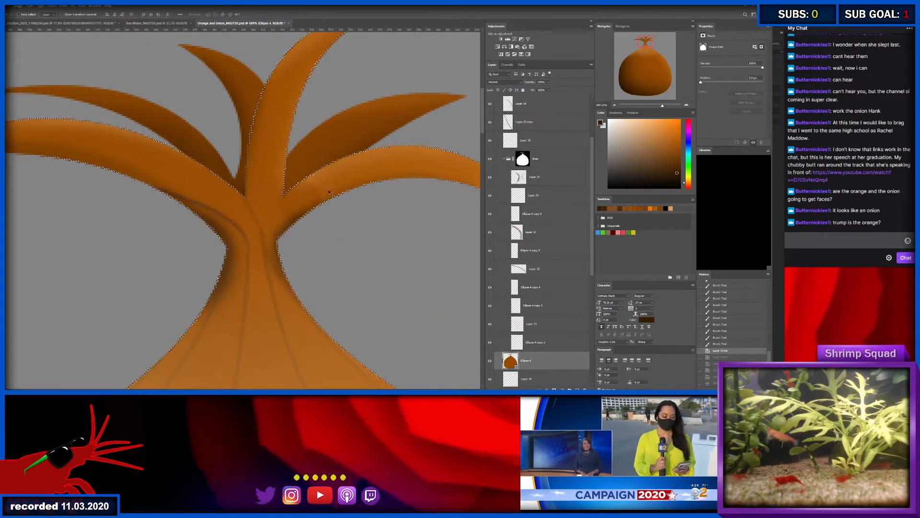
{"action": "key", "text": "ctrl+z"}
{"action": "key", "text": "ctrl+z"}
{"action": "key", "text": "ctrl+z"}
{"action": "key", "text": "ctrl+z"}
{"action": "key", "text": "ctrl+z"}
{"action": "key", "text": "ctrl+z"}
{"action": "key", "text": "ctrl+z"}
{"action": "key", "text": "ctrl+z"}
{"action": "key", "text": "ctrl+z"}
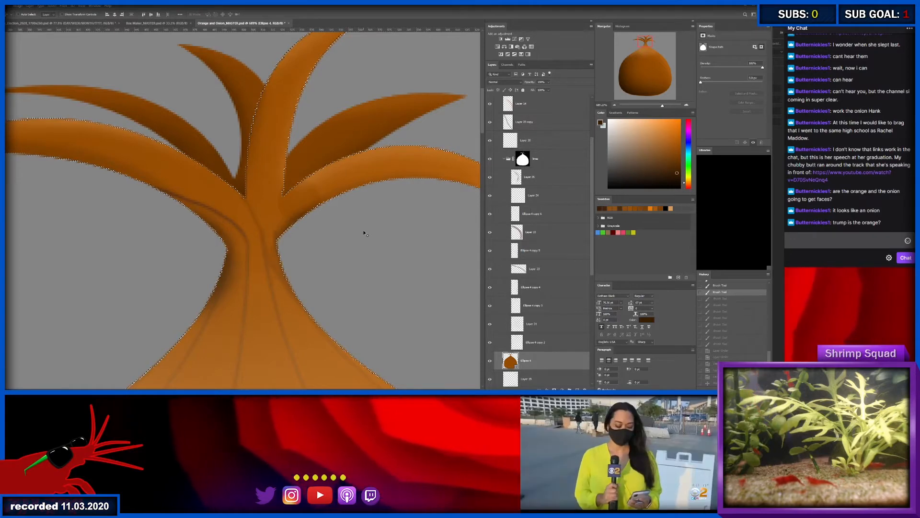
{"action": "key", "text": "ctrl+z"}
{"action": "key", "text": "ctrl+z"}
{"action": "key", "text": "ctrl+z"}
{"action": "key", "text": "ctrl+z"}
{"action": "key", "text": "ctrl+z"}
{"action": "key", "text": "ctrl+z"}
{"action": "key", "text": "ctrl+z"}
{"action": "key", "text": "ctrl+z"}
{"action": "key", "text": "ctrl+z"}
{"action": "key", "text": "ctrl+z"}
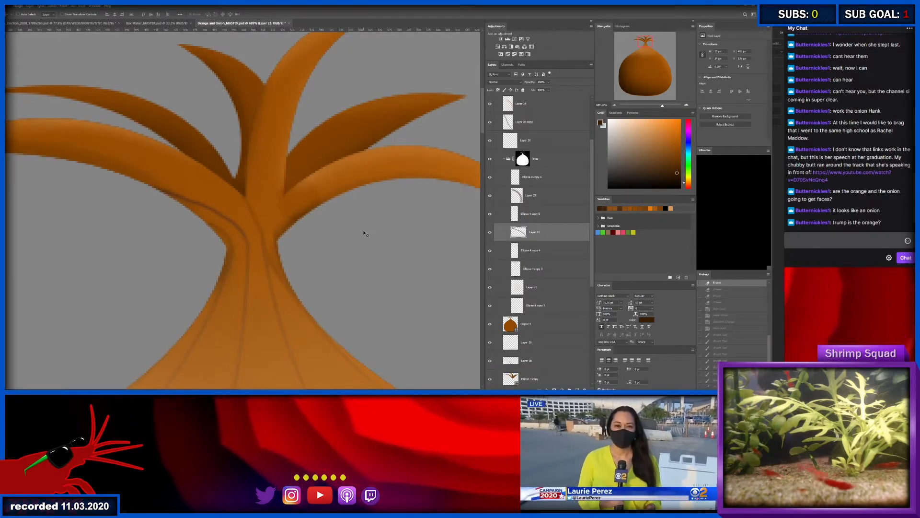
- Redo the undone edits up to the reordered neck shading layer and undo its accidental shift
{"action": "key", "text": "ctrl+shift+z"}
{"action": "key", "text": "ctrl+shift+z"}
{"action": "key", "text": "ctrl+shift+z"}
{"action": "key", "text": "ctrl+shift+z"}
{"action": "key", "text": "ctrl+shift+z"}
{"action": "key", "text": "ctrl+shift+z"}
{"action": "key", "text": "ctrl+shift+z"}
{"action": "key", "text": "ctrl+shift+z"}
{"action": "key", "text": "ctrl+shift+z"}
{"action": "key", "text": "ctrl+shift+z"}
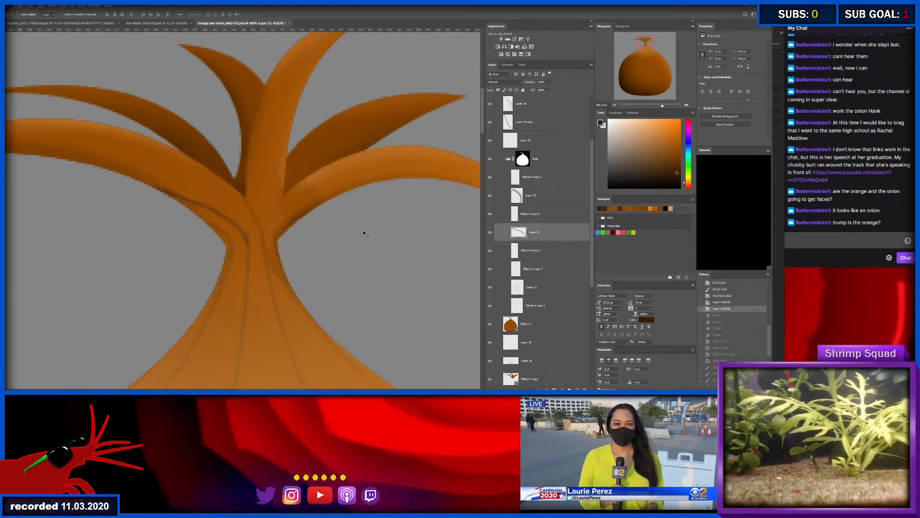
{"action": "key", "text": "ctrl+shift+z"}
{"action": "key", "text": "ctrl+shift+z"}
{"action": "key", "text": "ctrl+shift+z"}
{"action": "key", "text": "ctrl+shift+z"}
{"action": "key", "text": "ctrl+shift+z"}
{"action": "key", "text": "ctrl+shift+z"}
{"action": "key", "text": "ctrl+shift+z"}
{"action": "key", "text": "ctrl+shift+z"}
{"action": "key", "text": "ctrl+shift+z"}
{"action": "key", "text": "ctrl+shift+z"}
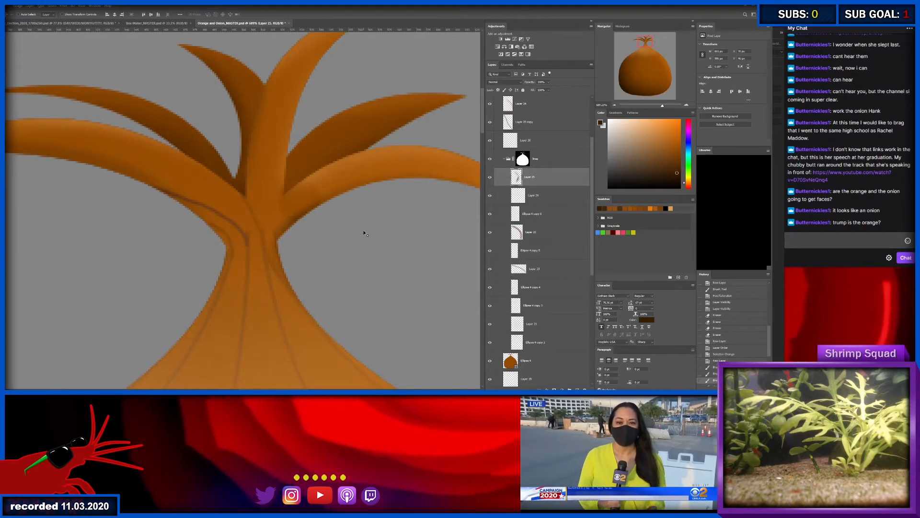
{"action": "key", "text": "ctrl+shift+z"}
{"action": "key", "text": "ctrl+shift+z"}
{"action": "key", "text": "ctrl+shift+z"}
{"action": "key", "text": "ctrl+shift+z"}
{"action": "key", "text": "ctrl+shift+z"}
{"action": "key", "text": "ctrl+shift+z"}
{"action": "key", "text": "ctrl+shift+z"}
{"action": "key", "text": "ctrl+shift+z"}
{"action": "key", "text": "ctrl+shift+z"}
{"action": "key", "text": "ctrl+shift+z"}
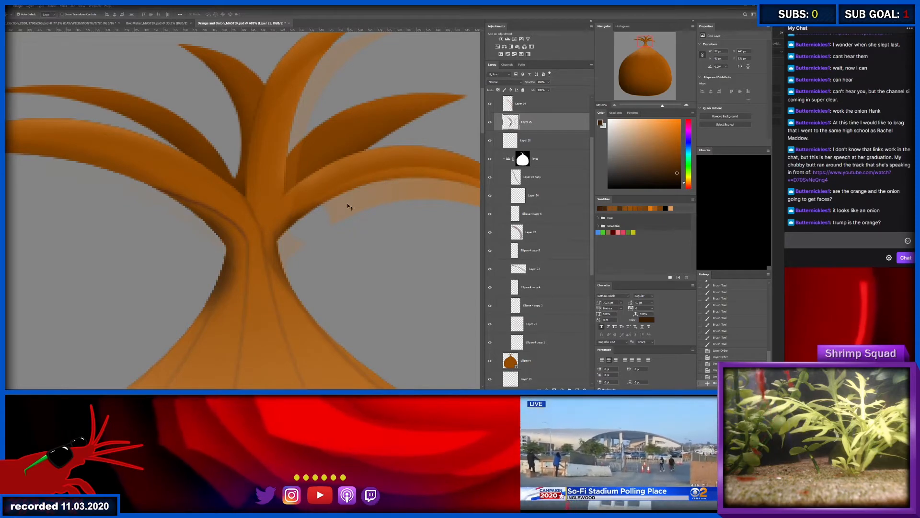
{"action": "key", "text": "ctrl+shift+z"}
{"action": "key", "text": "ctrl+z"}
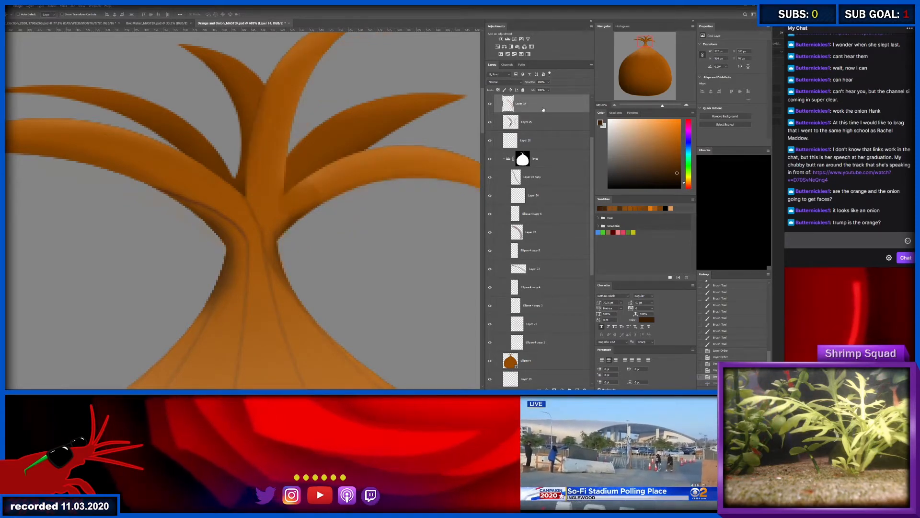
- Check the leaf highlight layer by hiding and showing it, and choose the bright orange swatch for the brush
{"action": "left_click", "coordinate": [491, 105]}
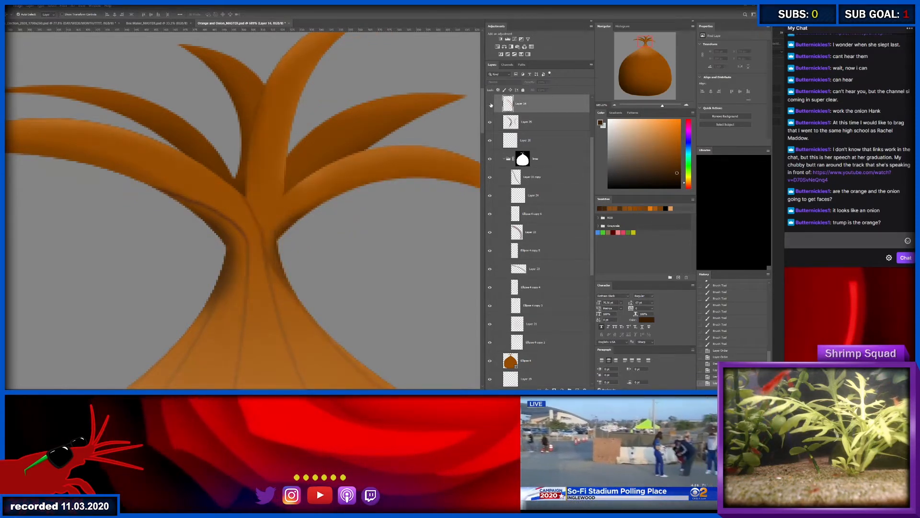
{"action": "mouse_move", "coordinate": [339, 230]}
{"action": "left_mouse_down"}
{"action": "mouse_move", "coordinate": [289, 232]}
{"action": "mouse_move", "coordinate": [335, 232]}
{"action": "left_mouse_up"}
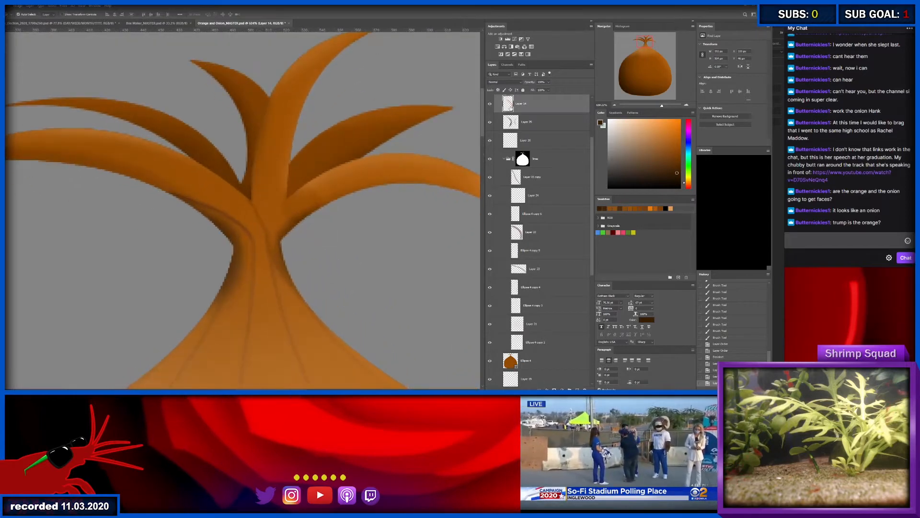
{"action": "left_click", "coordinate": [655, 209]}
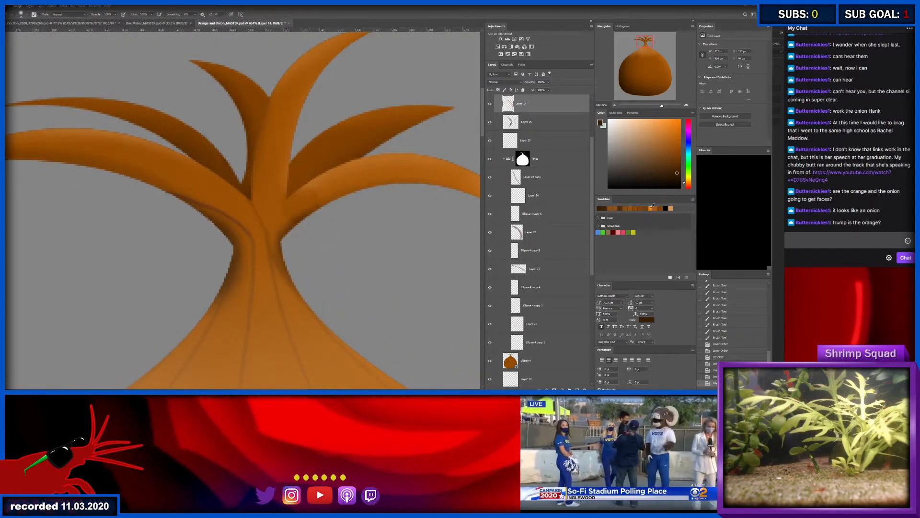
{"action": "left_click_drag", "start_coordinate": [300, 201], "coordinate": [314, 206]}
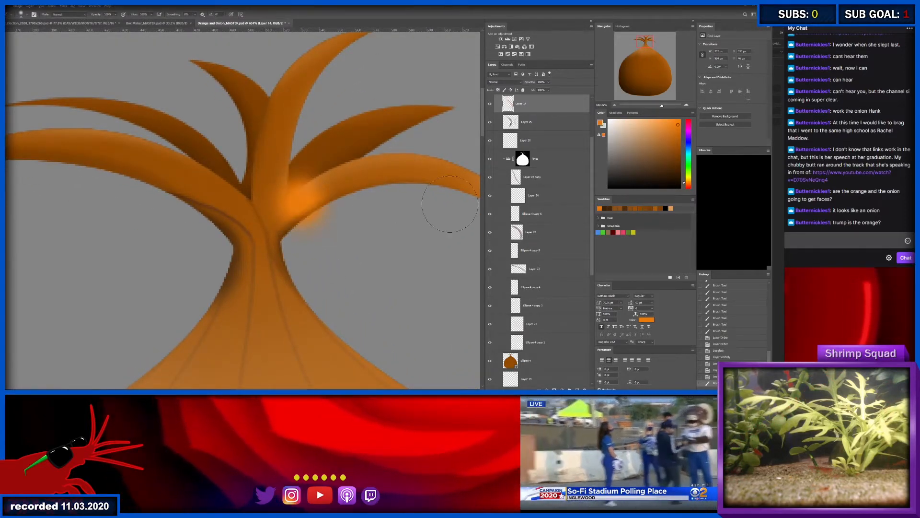
- Load the onion shape's outline as a selection and brush orange along the lower right leaf with reduced opacity and flow
{"action": "scroll", "coordinate": [516, 349], "scroll_direction": "down", "scroll_amount": 1}
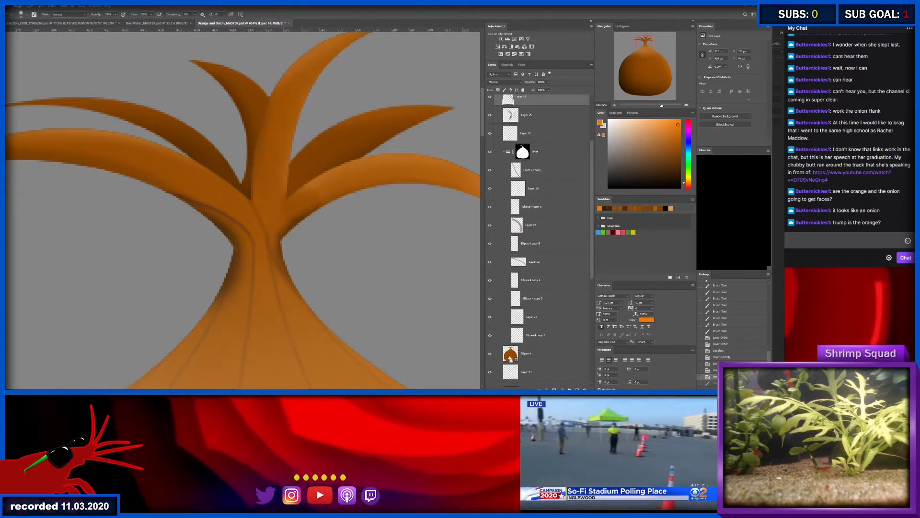
{"action": "left_click", "coordinate": [510, 355], "text": "ctrl"}
{"action": "scroll", "coordinate": [510, 355], "scroll_direction": "up", "scroll_amount": 3}
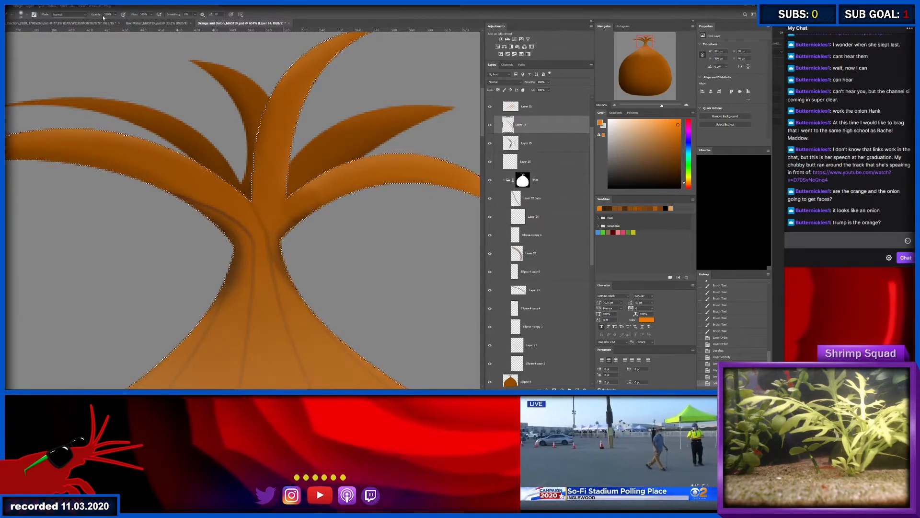
{"action": "left_click_drag", "start_coordinate": [97, 16], "coordinate": [57, 16]}
{"action": "mouse_move", "coordinate": [135, 16]}
{"action": "left_mouse_down"}
{"action": "mouse_move", "coordinate": [98, 15]}
{"action": "mouse_move", "coordinate": [131, 16]}
{"action": "mouse_move", "coordinate": [123, 15]}
{"action": "left_mouse_up"}
{"action": "mouse_move", "coordinate": [272, 226]}
{"action": "left_mouse_down"}
{"action": "mouse_move", "coordinate": [261, 273]}
{"action": "mouse_move", "coordinate": [270, 250]}
{"action": "mouse_move", "coordinate": [264, 213]}
{"action": "mouse_move", "coordinate": [323, 211]}
{"action": "mouse_move", "coordinate": [421, 168]}
{"action": "mouse_move", "coordinate": [470, 184]}
{"action": "left_mouse_up"}
- Softly erase the excess orange around the right leaf's highlight and clear the selection
{"action": "key", "text": "e"}
{"action": "mouse_move", "coordinate": [349, 178]}
{"action": "left_mouse_down"}
{"action": "mouse_move", "coordinate": [236, 168]}
{"action": "mouse_move", "coordinate": [446, 253]}
{"action": "left_mouse_up"}
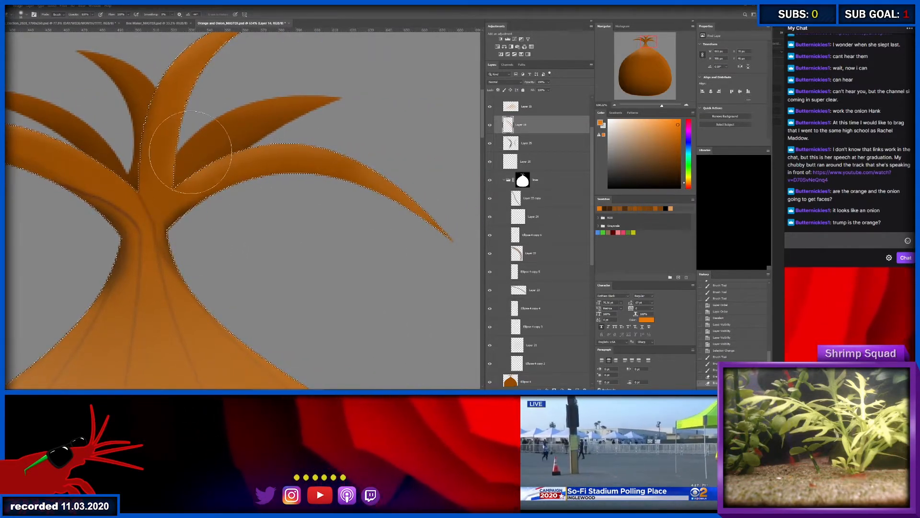
{"action": "left_click_drag", "start_coordinate": [200, 154], "coordinate": [225, 196]}
{"action": "key", "text": "b"}
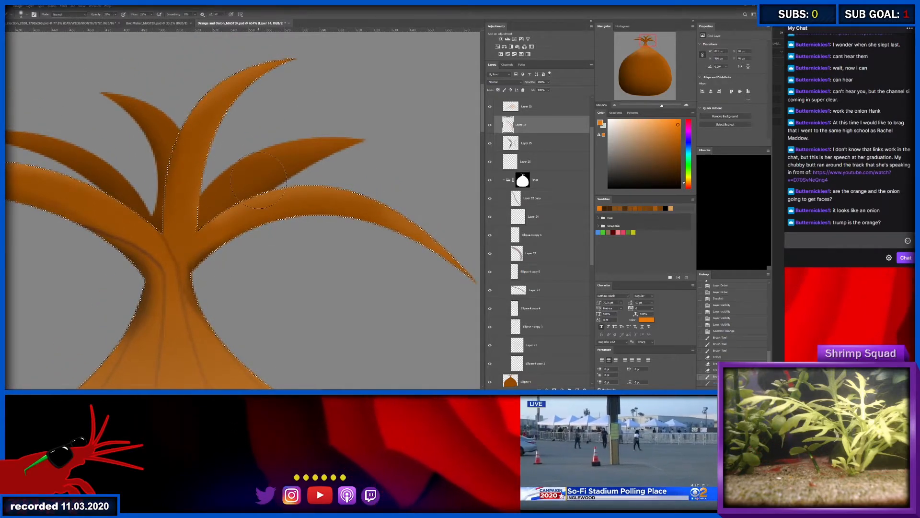
{"action": "key", "text": "ctrl+d"}
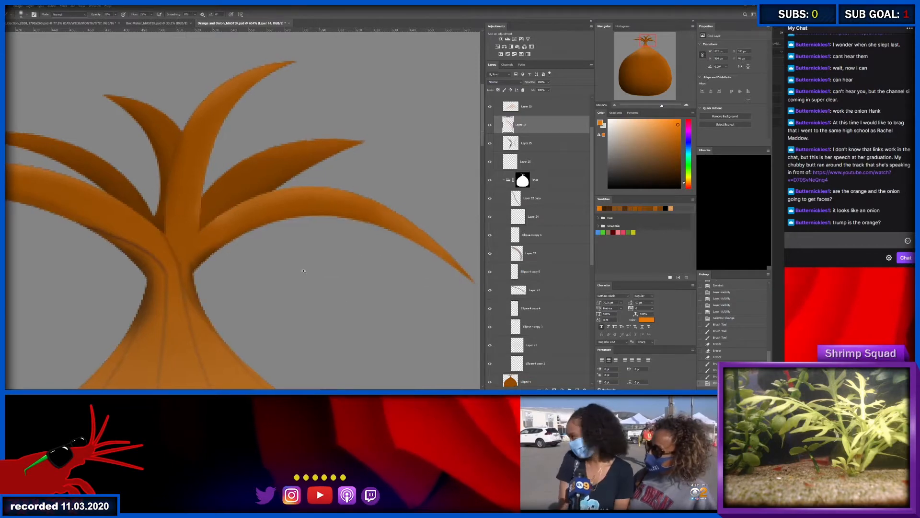
- Select the highlight layer at the onion's upper body and change its blend mode to Lighten
{"action": "left_click_drag", "start_coordinate": [304, 269], "coordinate": [259, 268]}
{"action": "left_click_drag", "start_coordinate": [260, 216], "coordinate": [292, 209]}
{"action": "left_click", "coordinate": [246, 149], "text": "ctrl"}
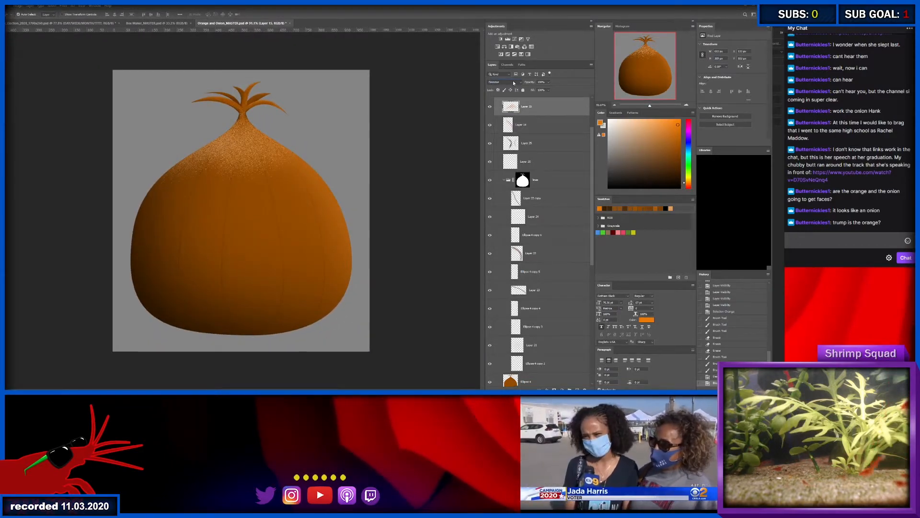
{"action": "scroll", "coordinate": [513, 82], "scroll_direction": "down", "scroll_amount": 4}
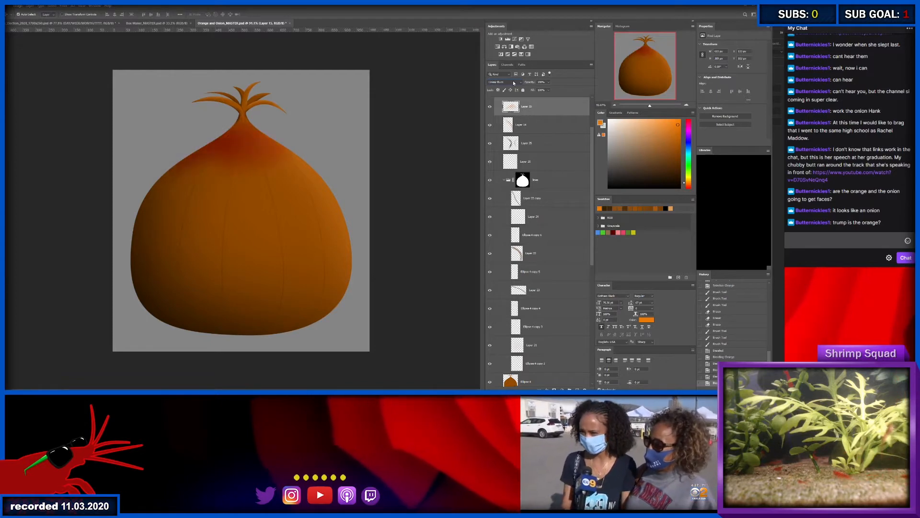
{"action": "scroll", "coordinate": [513, 82], "scroll_direction": "down", "scroll_amount": 1}
{"action": "scroll", "coordinate": [513, 82], "scroll_direction": "down", "scroll_amount": 1}
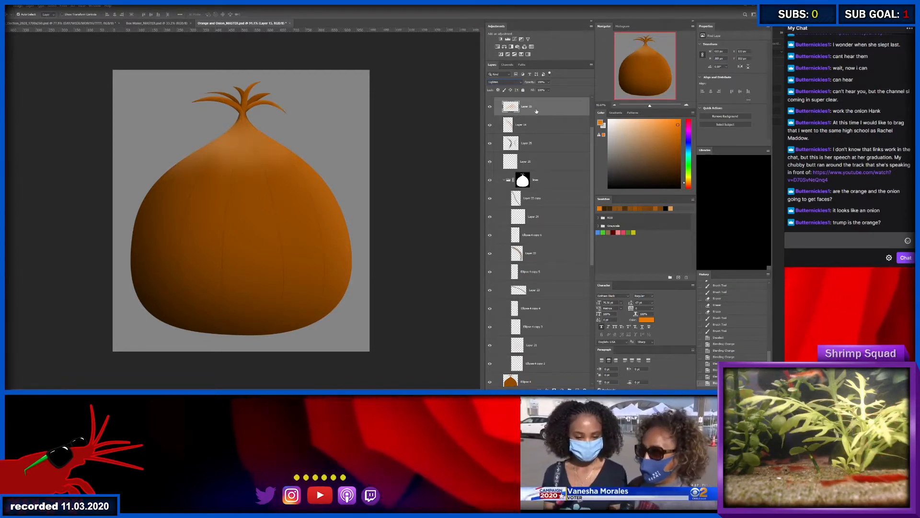
- Pick a lighter orange and add a new layer directly above the neck shading layer
{"action": "left_click", "coordinate": [654, 121]}
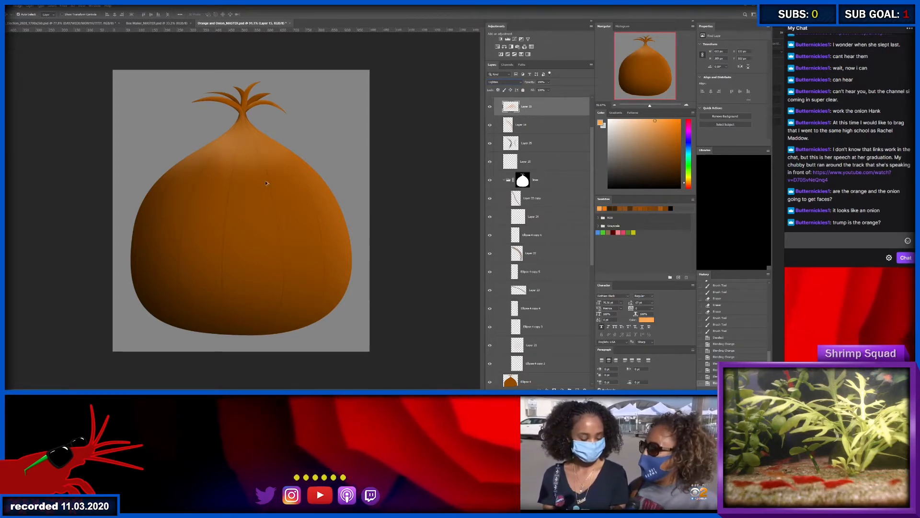
{"action": "scroll", "coordinate": [539, 107], "scroll_direction": "down", "scroll_amount": 1}
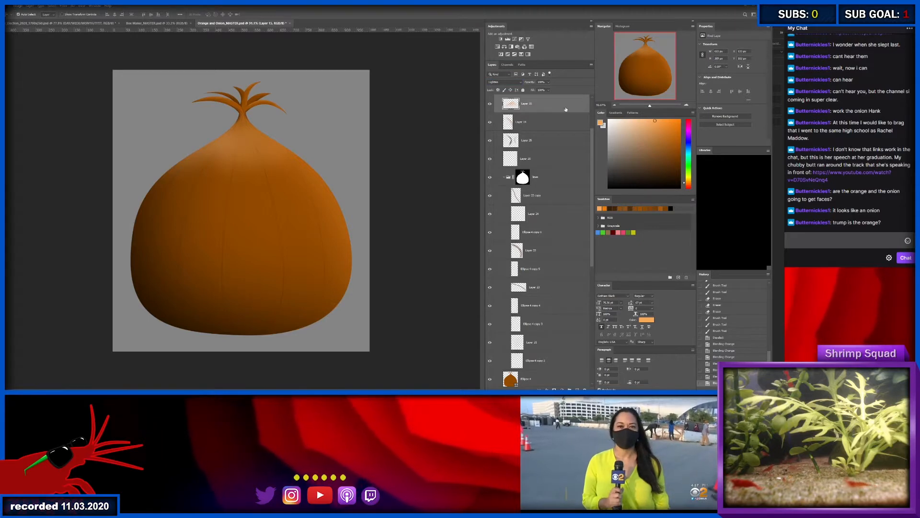
{"action": "left_click", "coordinate": [585, 139]}
{"action": "scroll", "coordinate": [589, 115], "scroll_direction": "up", "scroll_amount": 2}
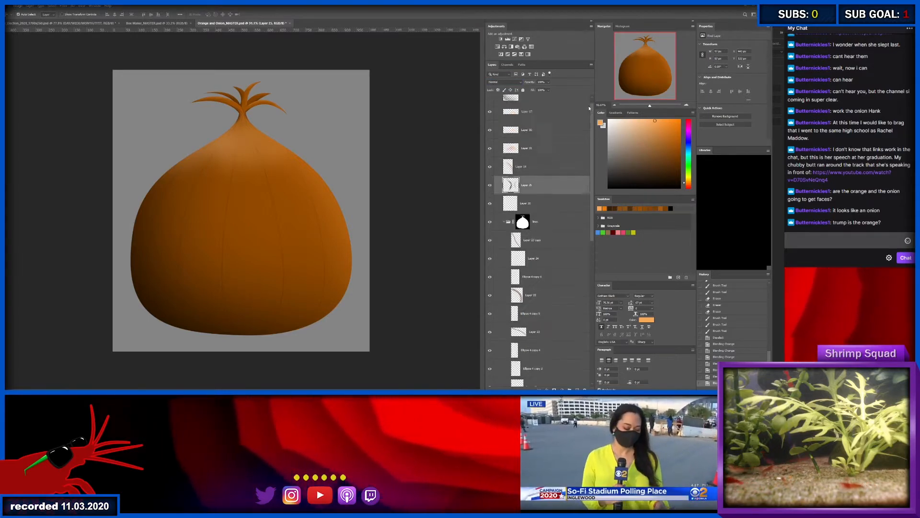
{"action": "left_click_drag", "start_coordinate": [589, 108], "coordinate": [589, 98]}
{"action": "key", "text": "ctrl+alt+shift+n"}
- Brush a soft light orange highlight across the onion's upper right shoulder on the new layer
{"action": "key", "text": "b"}
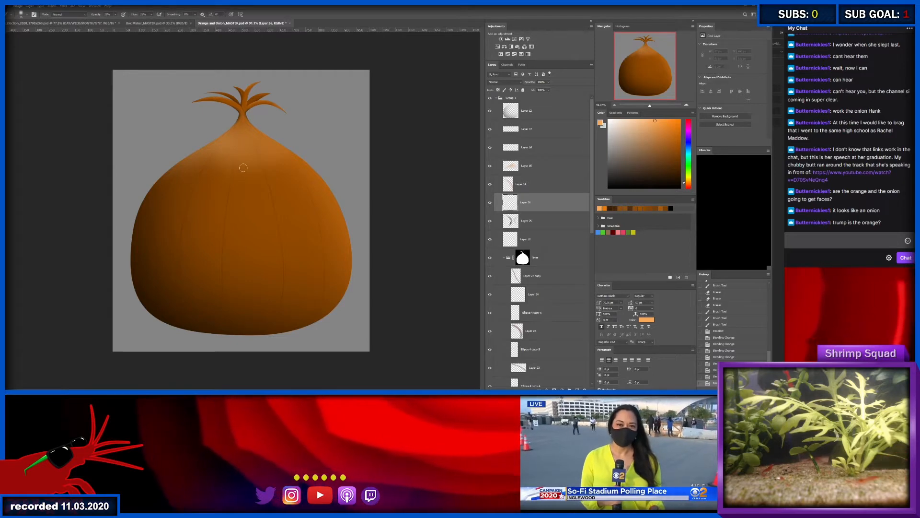
{"action": "left_click_drag", "start_coordinate": [244, 167], "coordinate": [284, 158]}
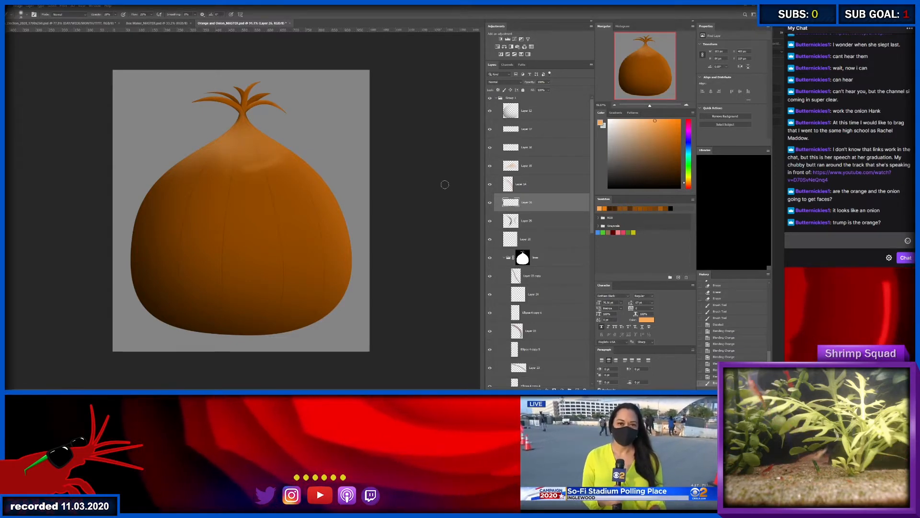
{"action": "key", "text": "i"}
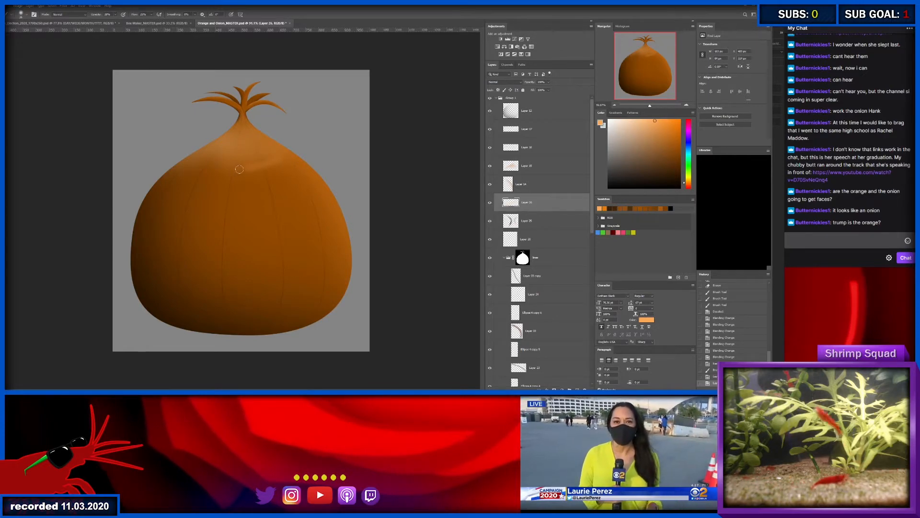
- Finish brushing the light orange highlight on the onion's upper body and softly erase along its lower edge
{"action": "mouse_move", "coordinate": [297, 161]}
{"action": "left_mouse_down"}
{"action": "mouse_move", "coordinate": [229, 167]}
{"action": "mouse_move", "coordinate": [274, 159]}
{"action": "mouse_move", "coordinate": [236, 168]}
{"action": "mouse_move", "coordinate": [261, 169]}
{"action": "mouse_move", "coordinate": [283, 162]}
{"action": "left_mouse_up"}
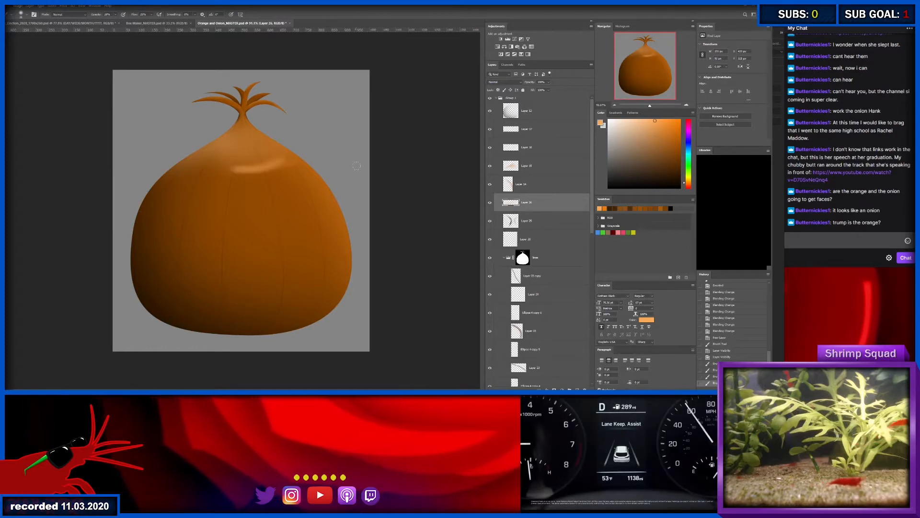
{"action": "key", "text": "e"}
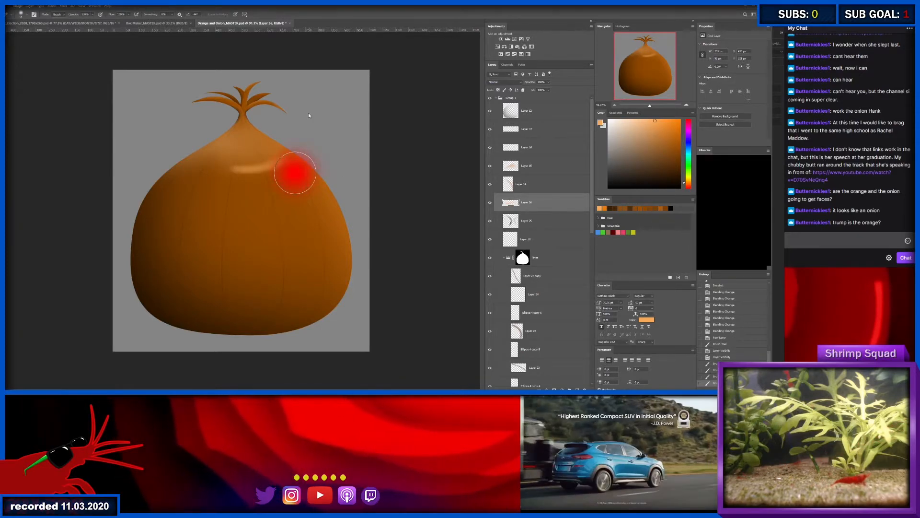
{"action": "mouse_move", "coordinate": [304, 181]}
{"action": "left_mouse_down"}
{"action": "mouse_move", "coordinate": [229, 187]}
{"action": "mouse_move", "coordinate": [239, 188]}
{"action": "left_mouse_up"}
{"action": "key", "text": "v"}
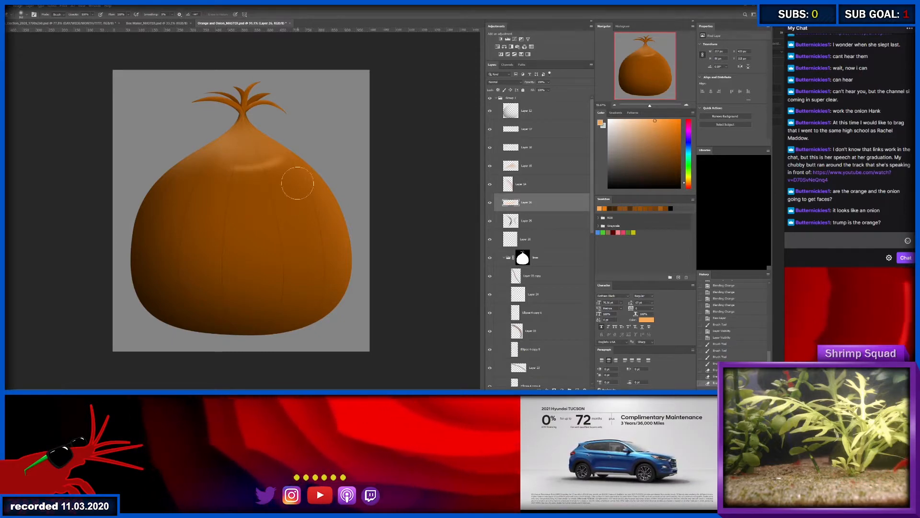
{"action": "key", "text": "i"}
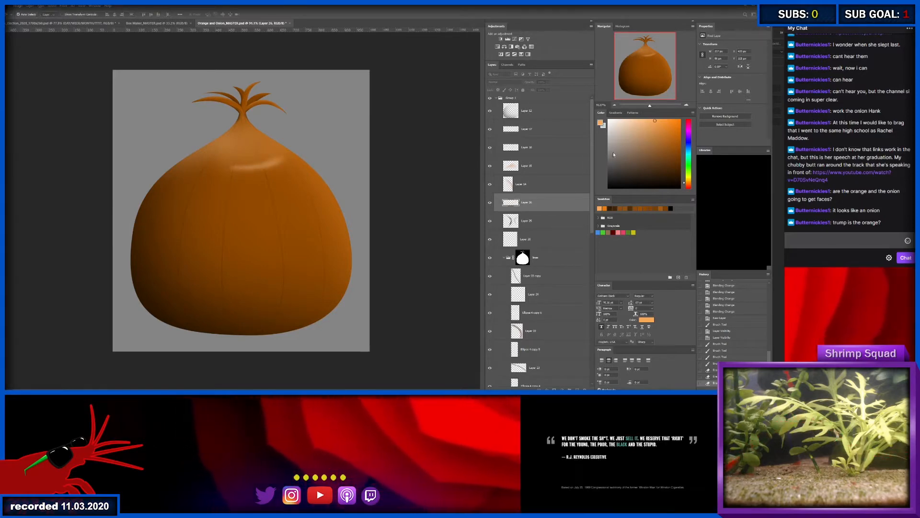
- Duplicate the highlight layer to intensify it and merge the copy with the original layer
{"action": "key", "text": "v"}
{"action": "key", "text": "ctrl+j"}
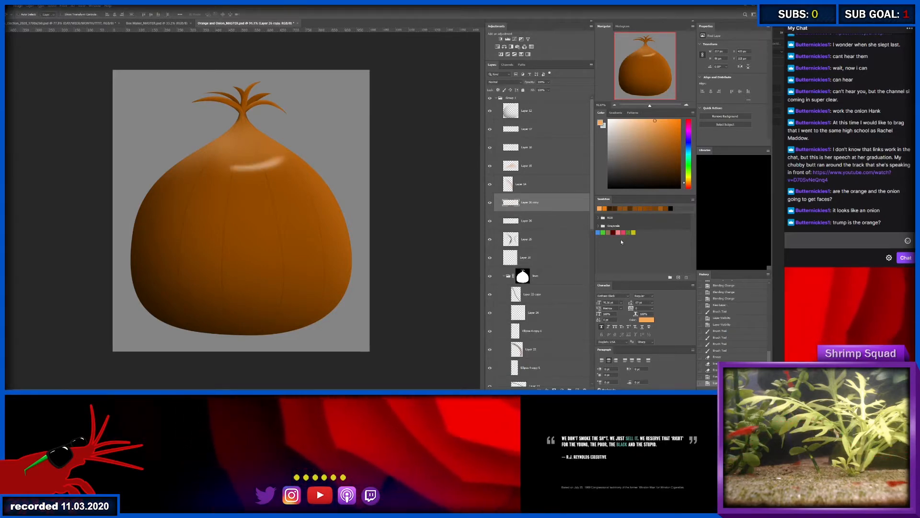
{"action": "left_click", "coordinate": [539, 220], "text": "shift"}
{"action": "key", "text": "ctrl+e"}
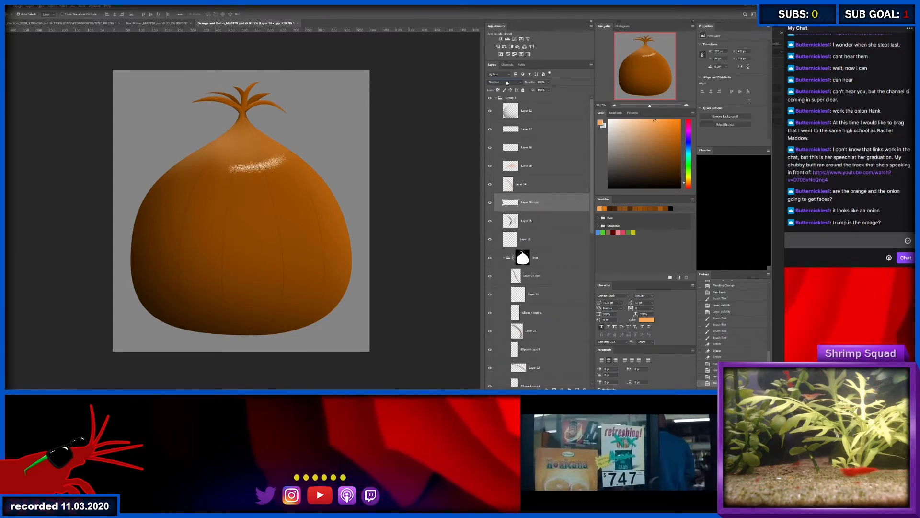
- Try several blend modes on the merged highlight layer and set it to Screen
{"action": "scroll", "coordinate": [507, 82], "scroll_direction": "down", "scroll_amount": 2}
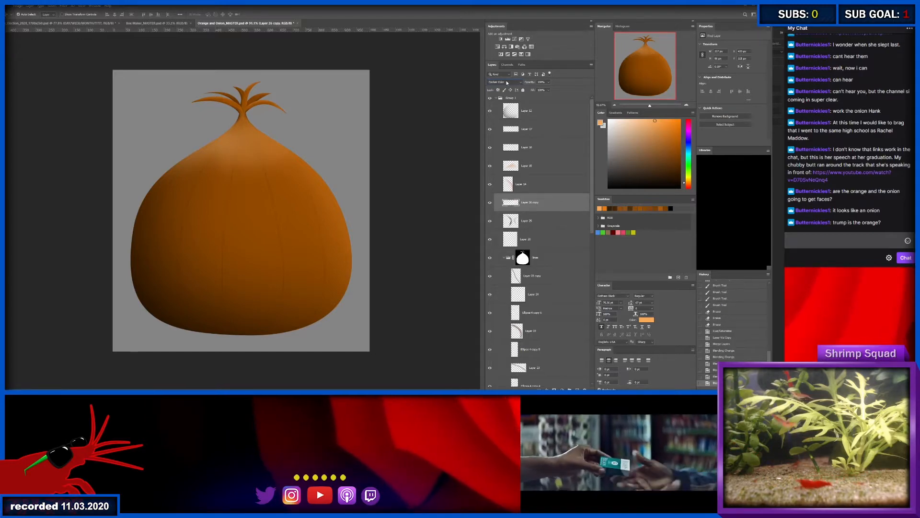
{"action": "scroll", "coordinate": [506, 82], "scroll_direction": "down", "scroll_amount": 5}
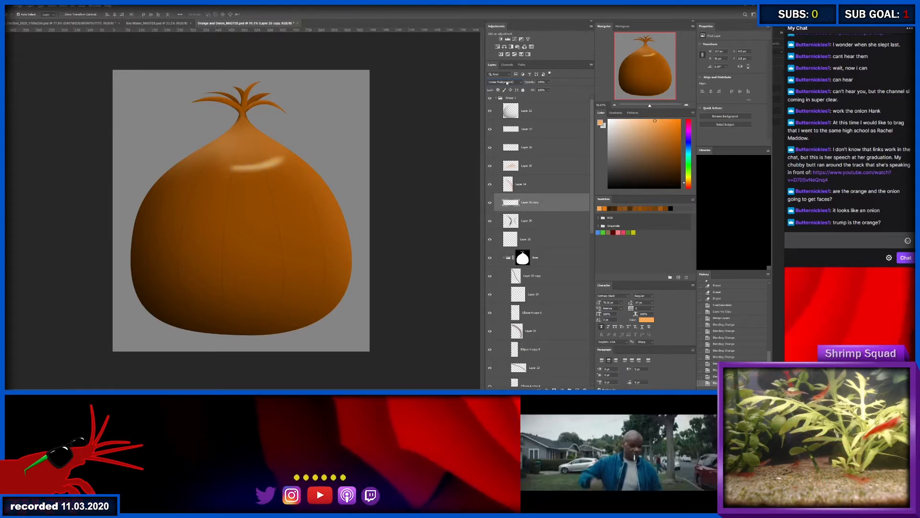
{"action": "scroll", "coordinate": [506, 82], "scroll_direction": "down", "scroll_amount": 3}
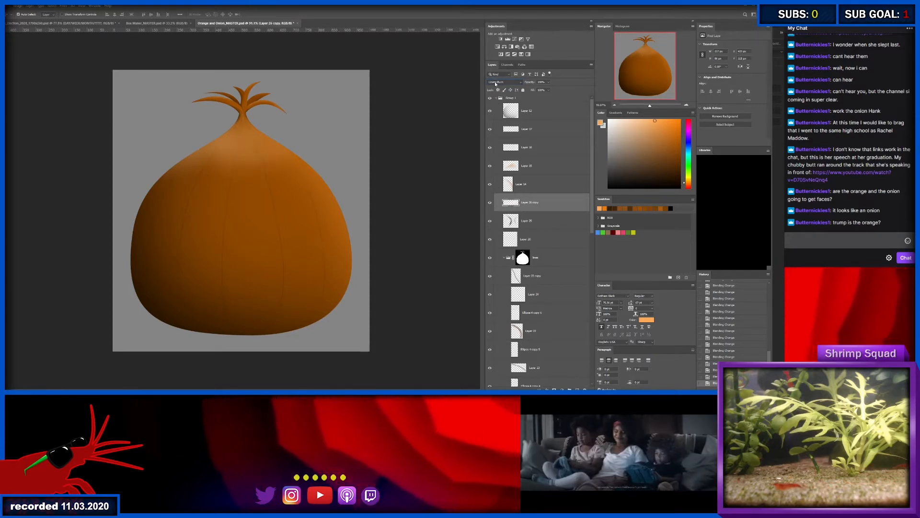
{"action": "scroll", "coordinate": [495, 84], "scroll_direction": "down", "scroll_amount": 2}
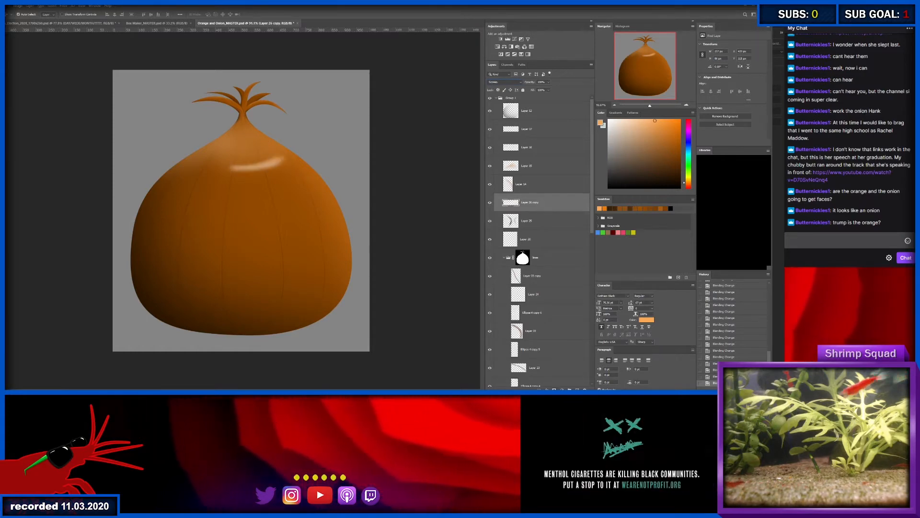
- Add a layer mask to the highlight and softly mask out its upper edge
{"action": "left_click", "coordinate": [554, 389]}
{"action": "key", "text": "b"}
{"action": "mouse_move", "coordinate": [254, 147]}
{"action": "left_mouse_down"}
{"action": "mouse_move", "coordinate": [270, 149]}
{"action": "mouse_move", "coordinate": [219, 117]}
{"action": "left_mouse_up"}
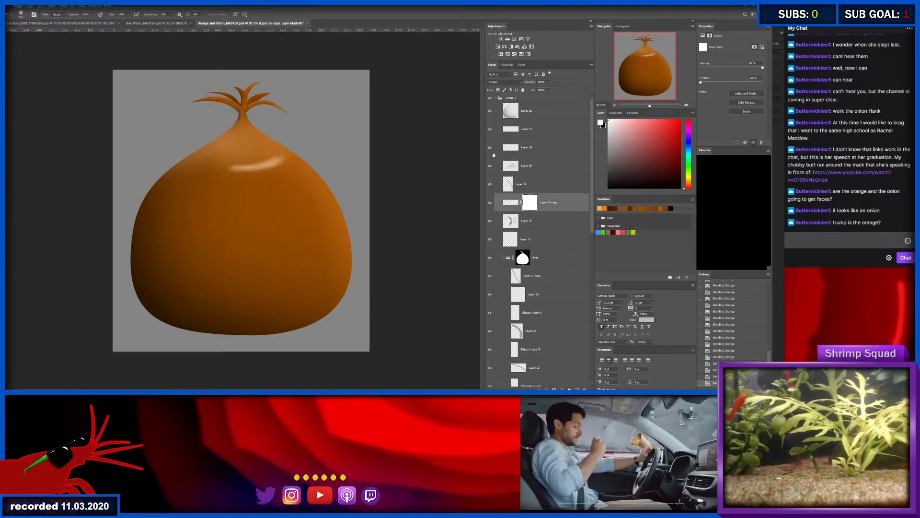
{"action": "left_click_drag", "start_coordinate": [247, 145], "coordinate": [287, 138]}
{"action": "key", "text": "ctrl+z"}
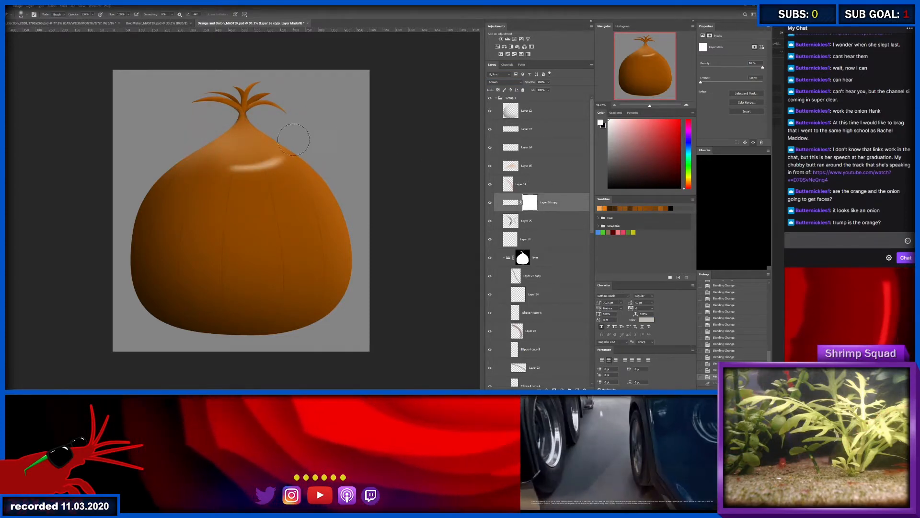
{"action": "left_click_drag", "start_coordinate": [230, 146], "coordinate": [292, 137]}
{"action": "key", "text": "v"}
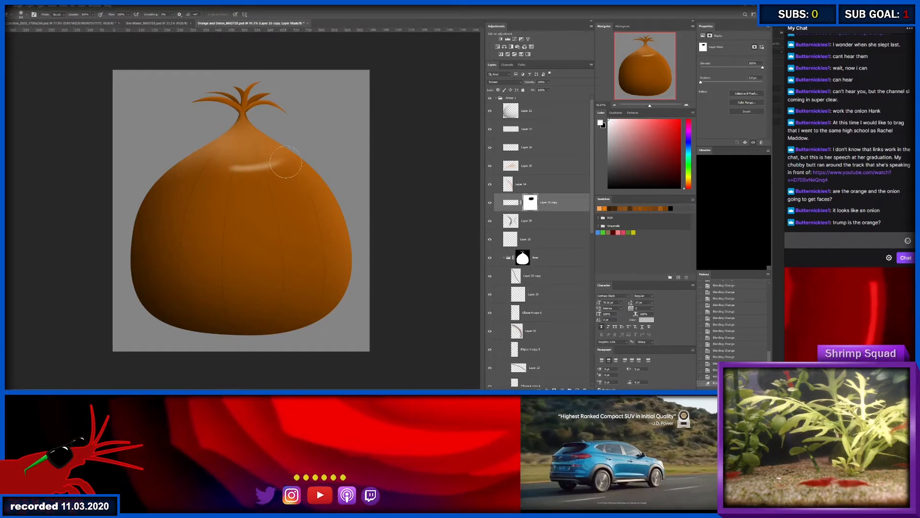
- Group the masked highlight layer as Glare and move the group to the top of the layers inside Group 1
{"action": "left_click", "coordinate": [514, 166]}
{"action": "key", "text": "b"}
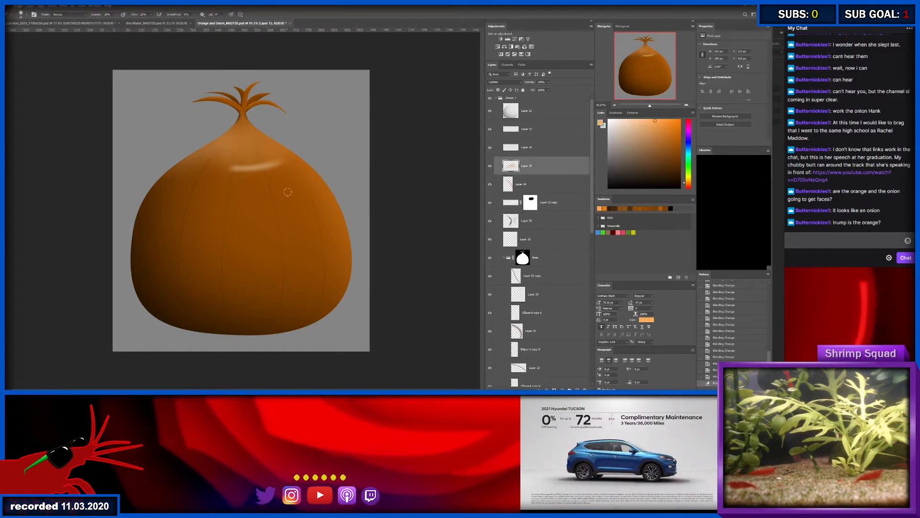
{"action": "left_click", "coordinate": [543, 147]}
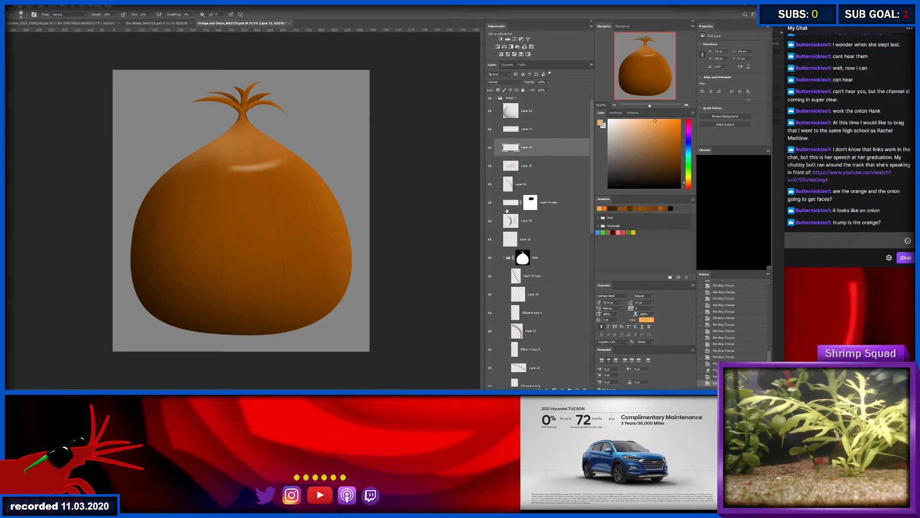
{"action": "left_click", "coordinate": [570, 208]}
{"action": "key", "text": "ctrl+g"}
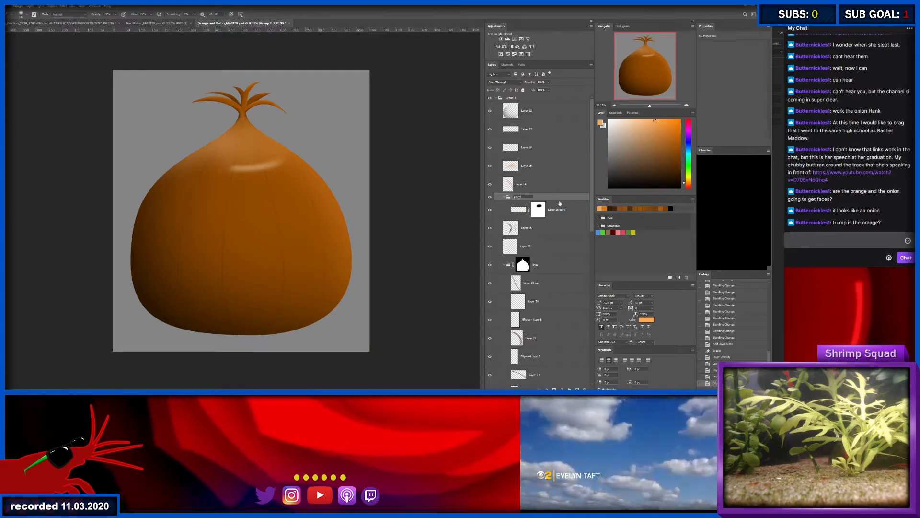
{"action": "key", "text": "ctrl+shift+bracketright"}
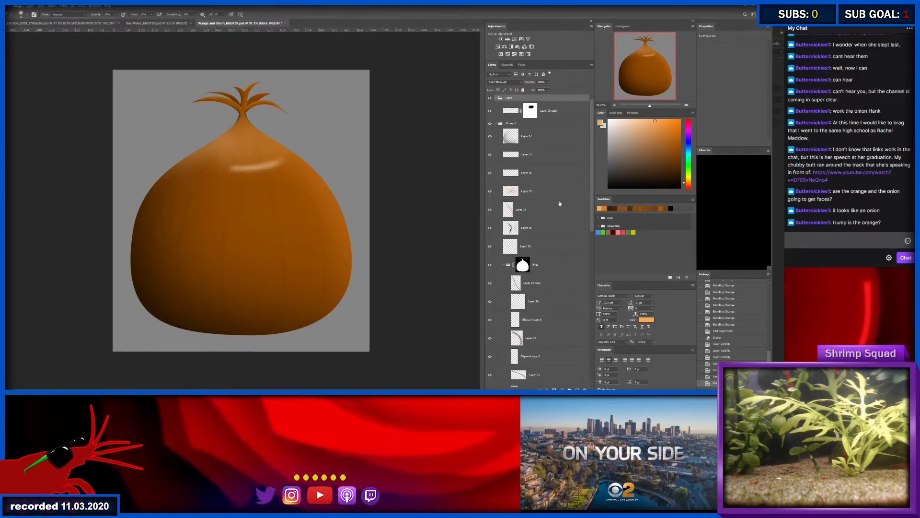
{"action": "key", "text": "ctrl+bracketleft"}
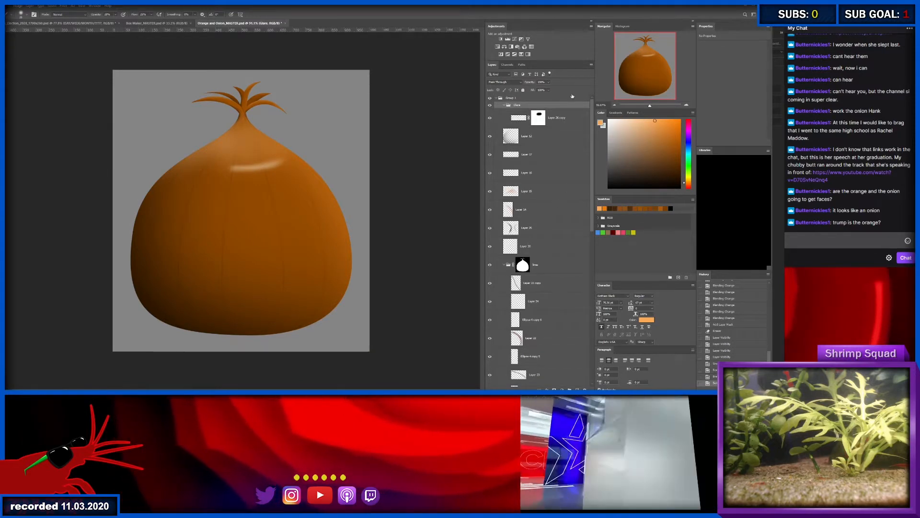
- Add a blank layer in the Glare group and nudge the masked highlight slightly up the onion
{"action": "key", "text": "ctrl+shift+alt+n"}
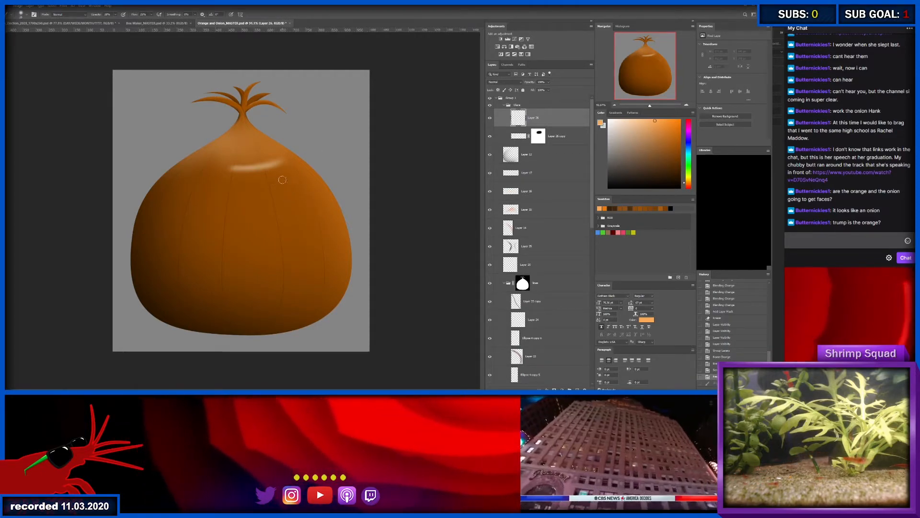
{"action": "left_click", "coordinate": [521, 136]}
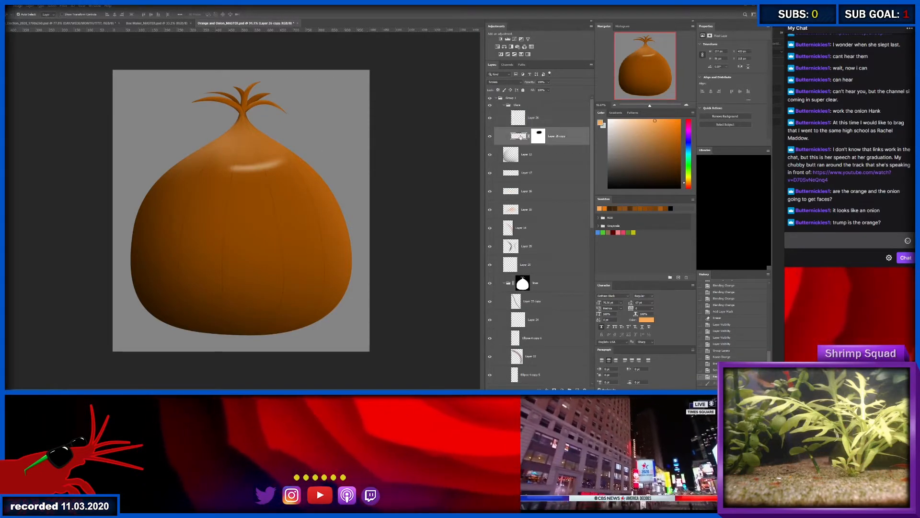
{"action": "key", "text": "v"}
{"action": "key", "text": "shift+Up"}
{"action": "key", "text": "shift+Up"}
{"action": "key", "text": "shift+Up"}
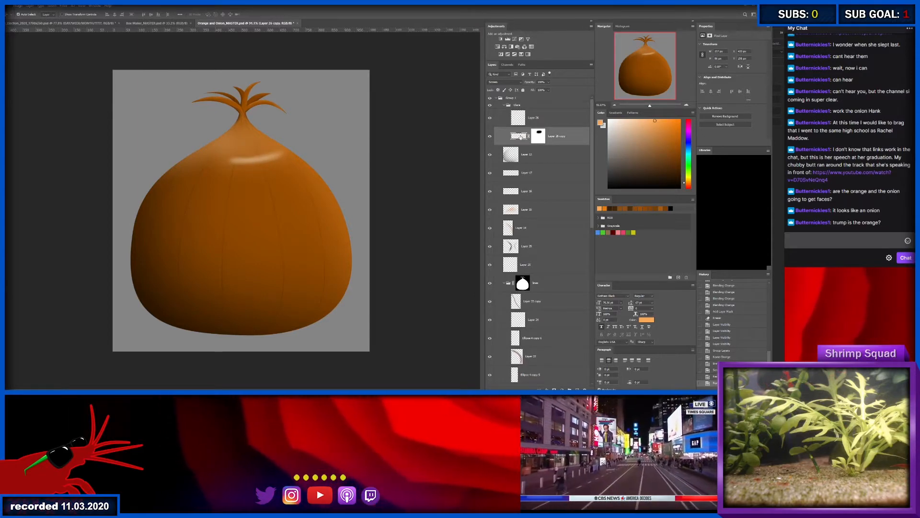
- Add a second blank layer at the top of the Glare group and select the blank layer beneath it
{"action": "left_click", "coordinate": [550, 121]}
{"action": "key", "text": "ctrl+shift+alt+n"}
{"action": "left_click", "coordinate": [549, 136]}
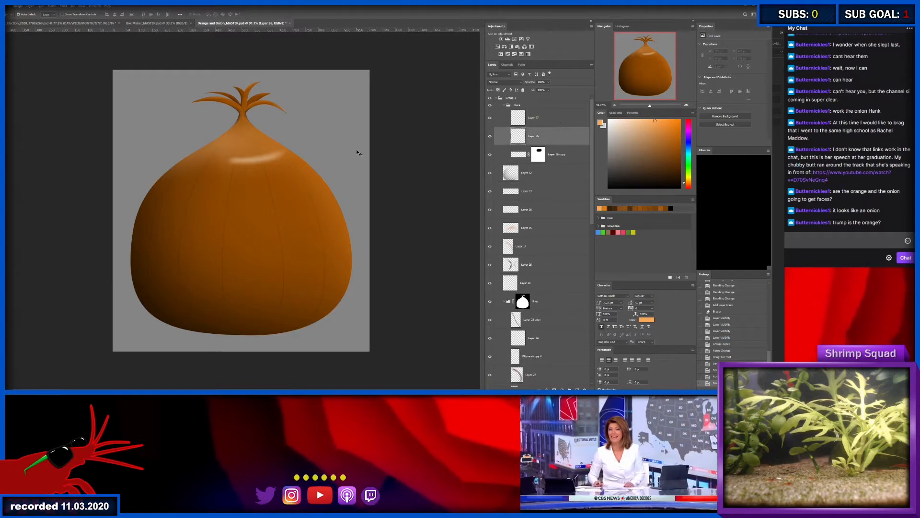
- Brush a broad, soft light orange glow over the onion's upper right side with a larger brush
{"action": "key", "text": "b"}
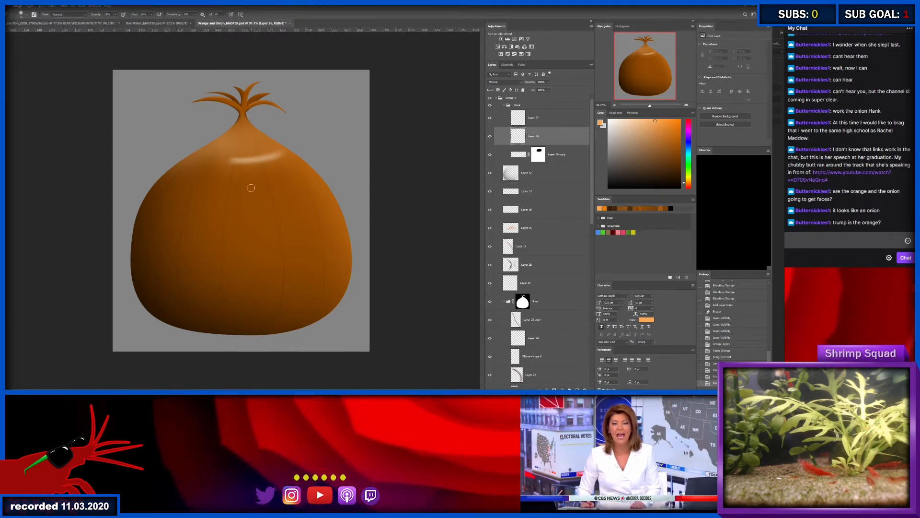
{"action": "mouse_move", "coordinate": [258, 185]}
{"action": "left_mouse_down"}
{"action": "mouse_move", "coordinate": [273, 185]}
{"action": "mouse_move", "coordinate": [267, 232]}
{"action": "mouse_move", "coordinate": [261, 160]}
{"action": "mouse_move", "coordinate": [251, 183]}
{"action": "mouse_move", "coordinate": [279, 185]}
{"action": "mouse_move", "coordinate": [267, 194]}
{"action": "left_mouse_up"}
{"action": "key", "text": "ctrl+z"}
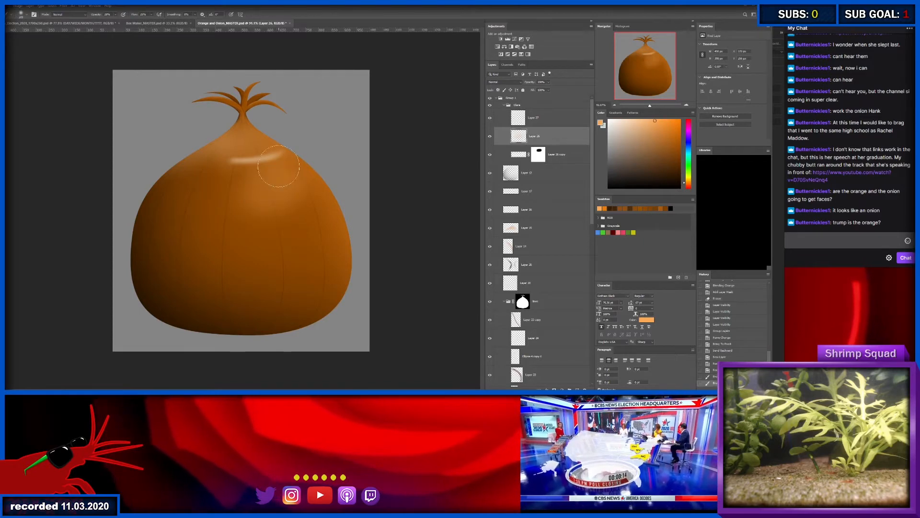
{"action": "left_click", "coordinate": [282, 185]}
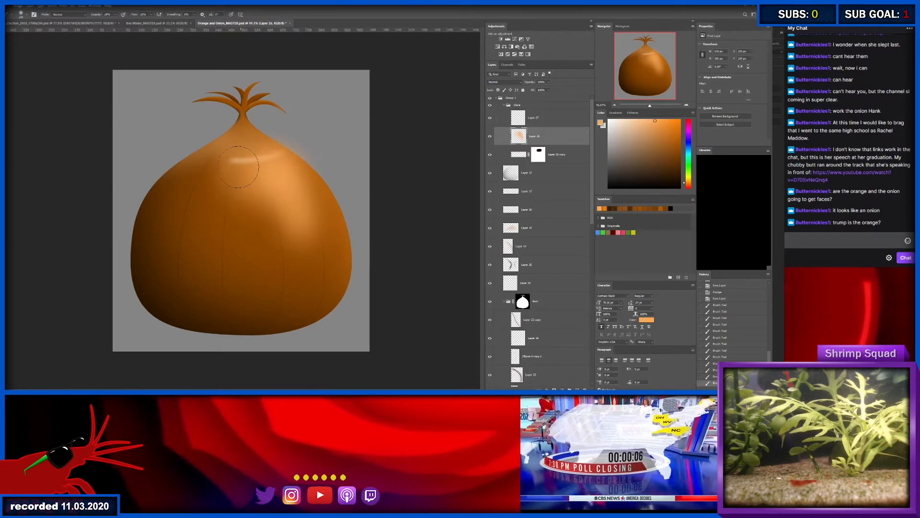
{"action": "left_click", "coordinate": [264, 167]}
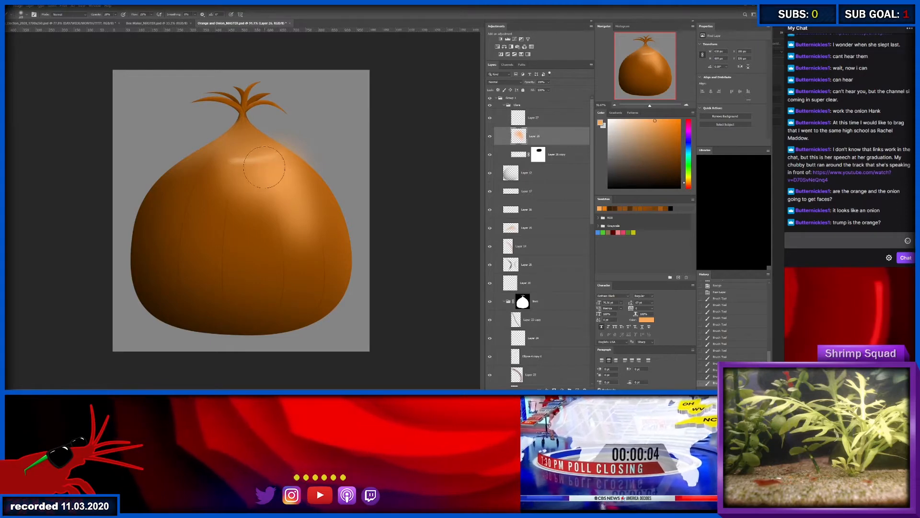
{"action": "left_click", "coordinate": [287, 191]}
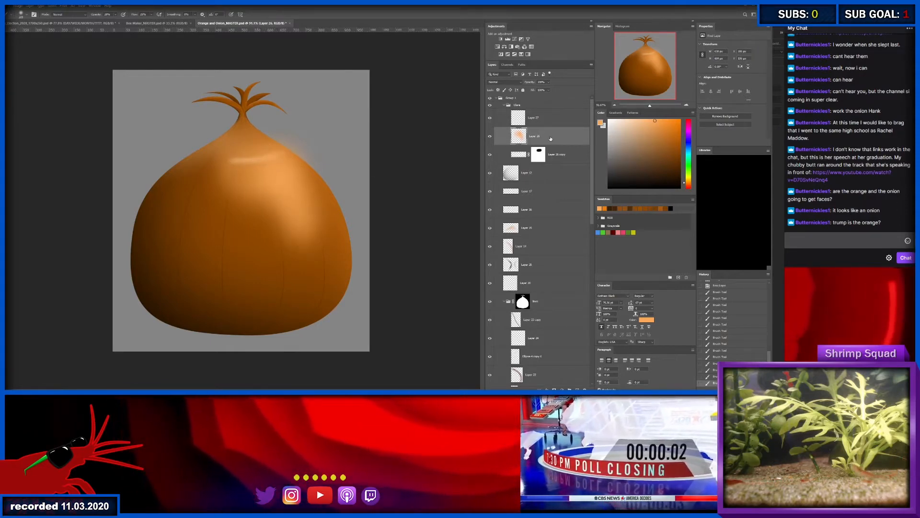
- Make the new glow paler with a Hue/Saturation adjustment
{"action": "key", "text": "ctrl+u"}
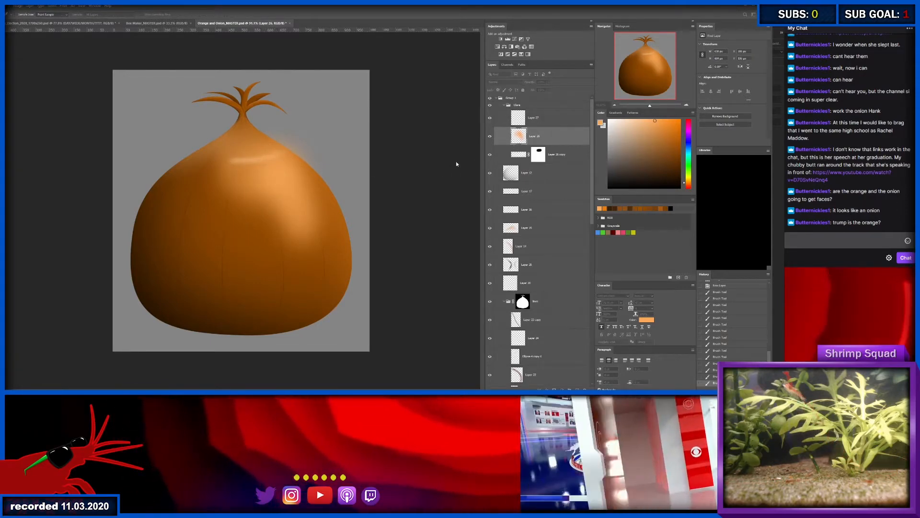
{"action": "left_click_drag", "start_coordinate": [456, 162], "coordinate": [467, 159]}
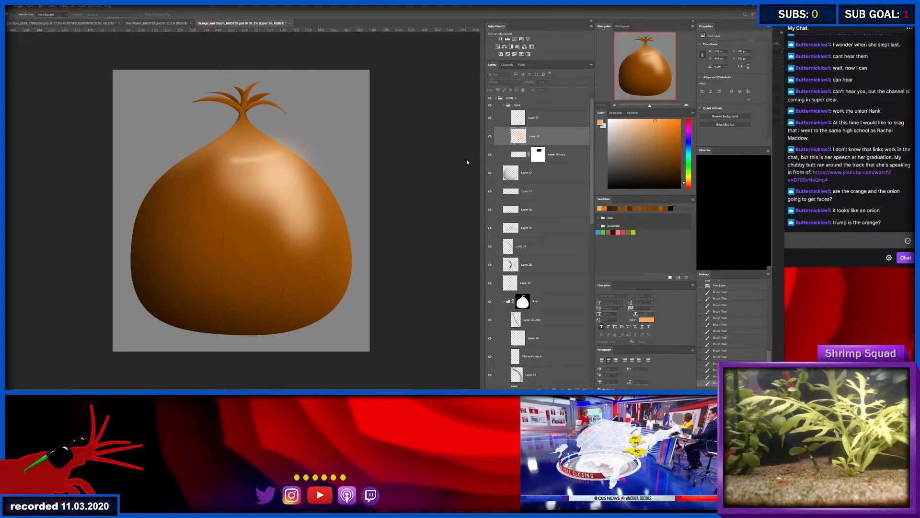
{"action": "left_click", "coordinate": [528, 102]}
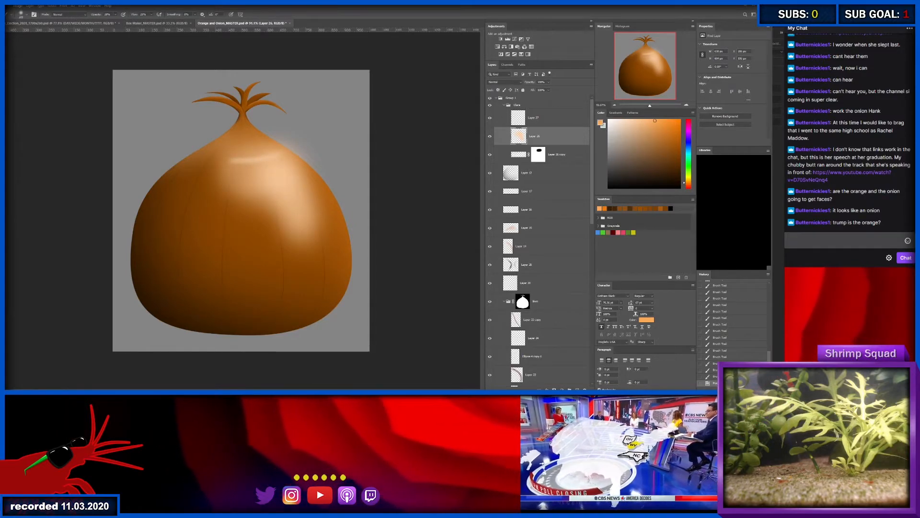
- Add a layer mask to the glow and mask out the spill beyond the onion's upper right edge
{"action": "left_click", "coordinate": [554, 389]}
{"action": "key", "text": "e"}
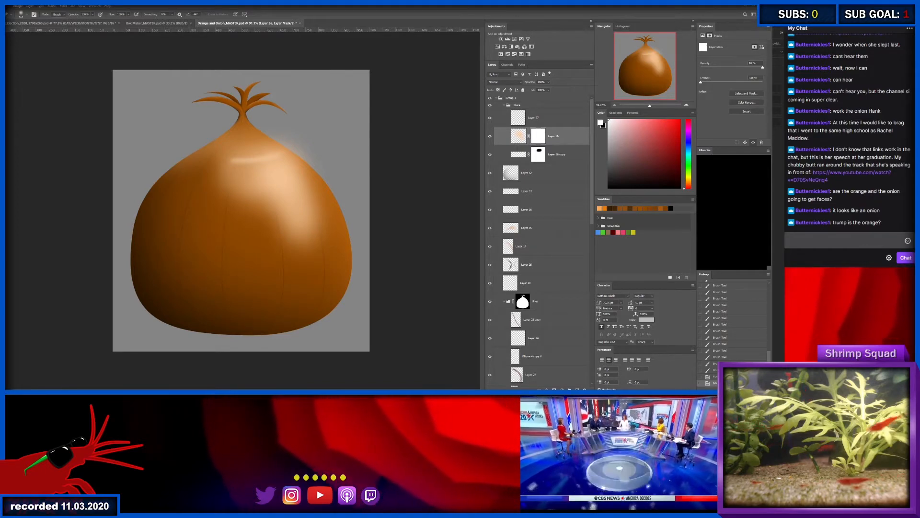
{"action": "mouse_move", "coordinate": [284, 106]}
{"action": "left_mouse_down"}
{"action": "mouse_move", "coordinate": [332, 114]}
{"action": "mouse_move", "coordinate": [289, 113]}
{"action": "left_mouse_up"}
{"action": "key", "text": "ctrl+z"}
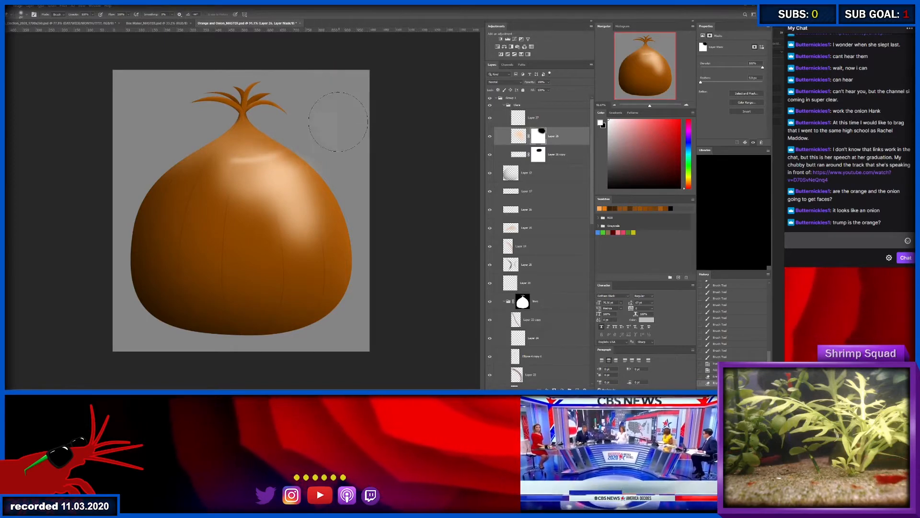